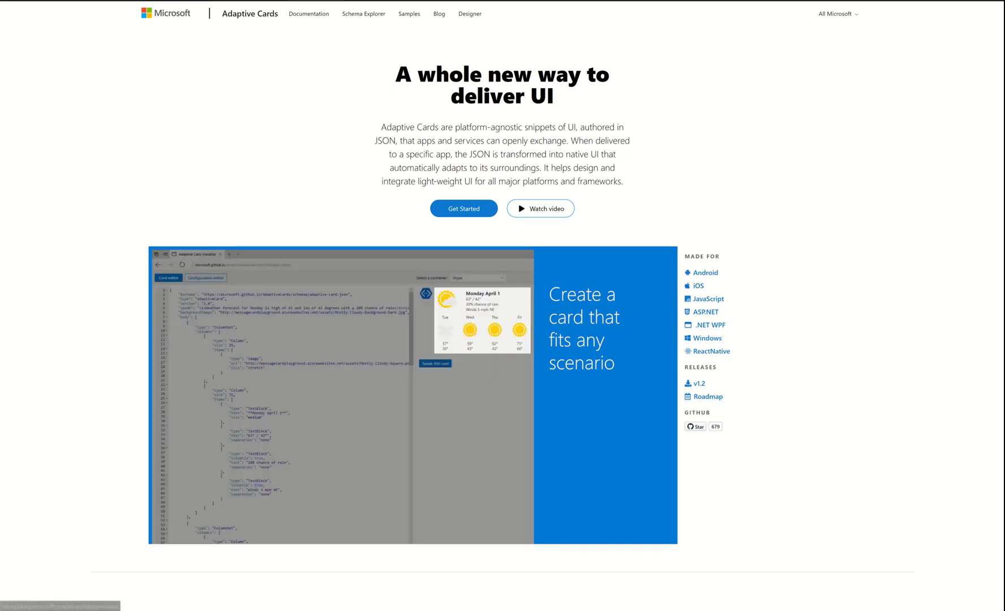
# Open the Adaptive Cards Designer and load the Activity update sample card
pyautogui.click(472, 15)
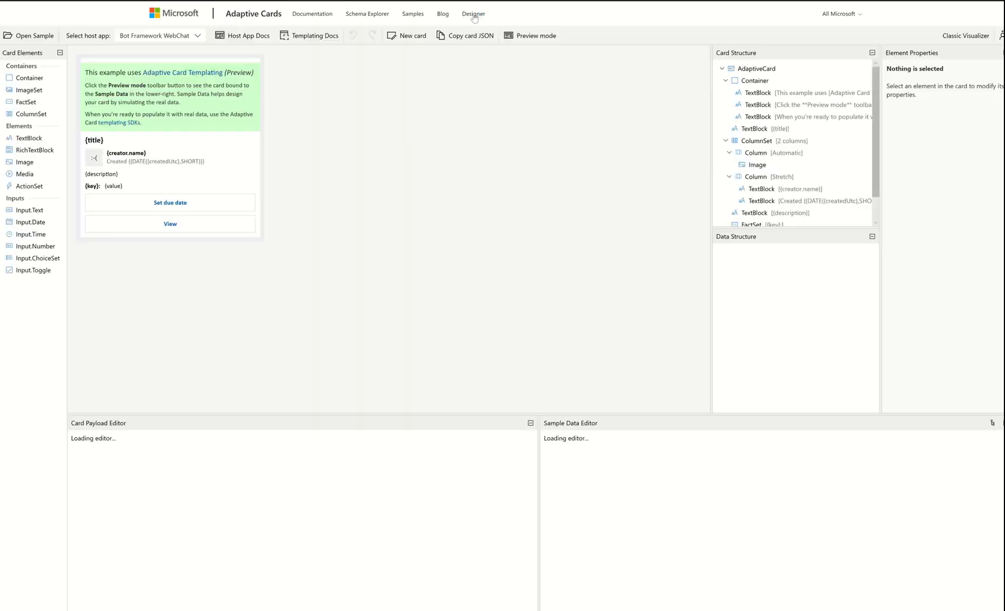
pyautogui.click(35, 36)
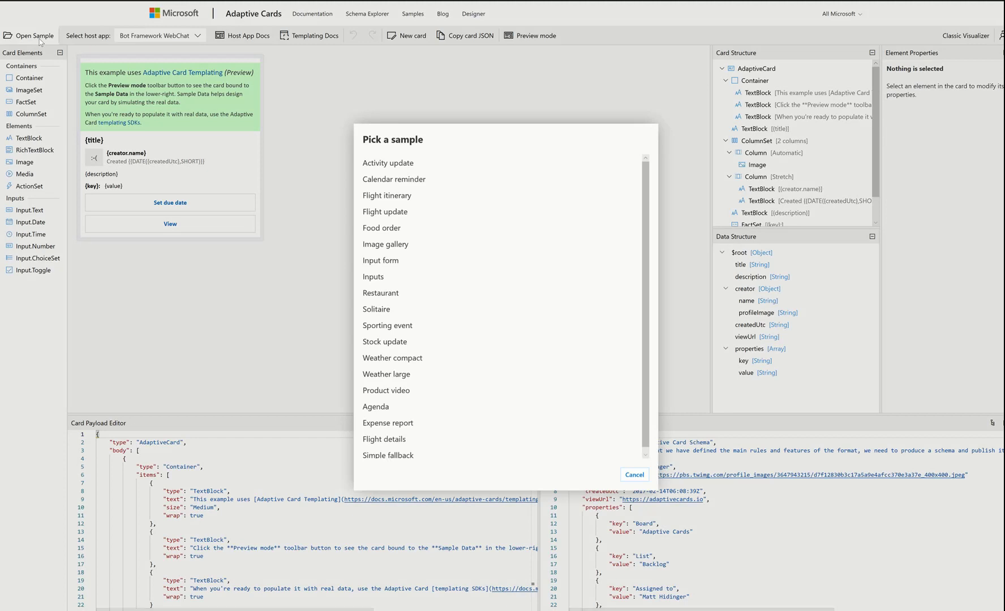
pyautogui.click(403, 168)
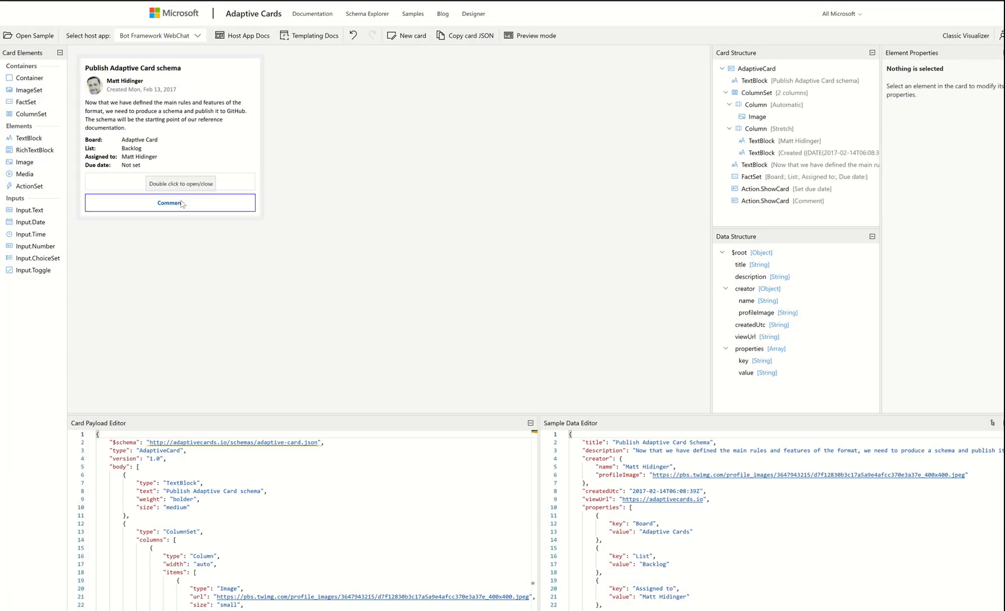
# Preview the sample card with Microsoft Teams - Dark as host app, finishing on Microsoft Teams - Light
pyautogui.click(199, 35)
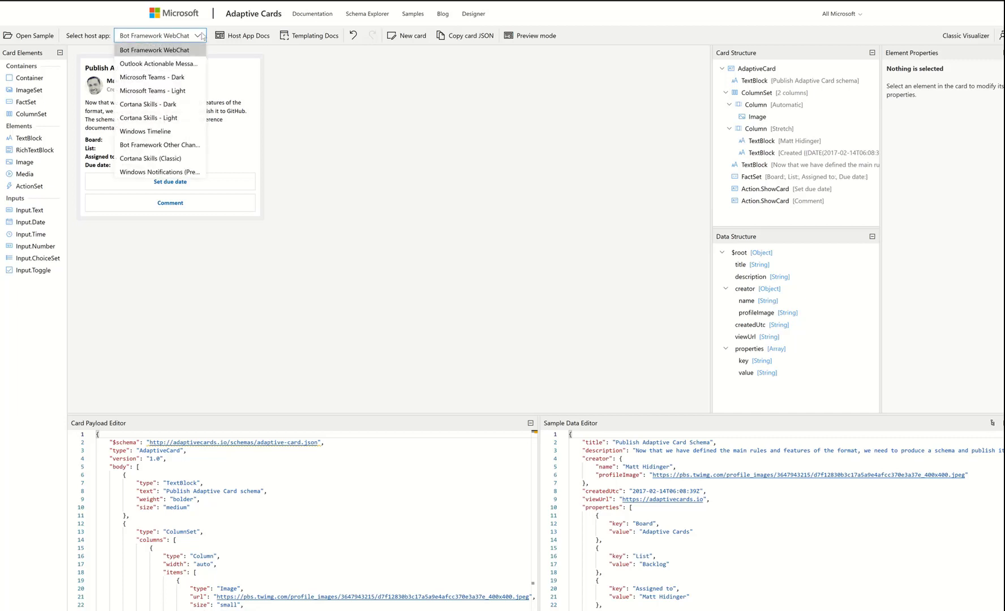
pyautogui.click(191, 77)
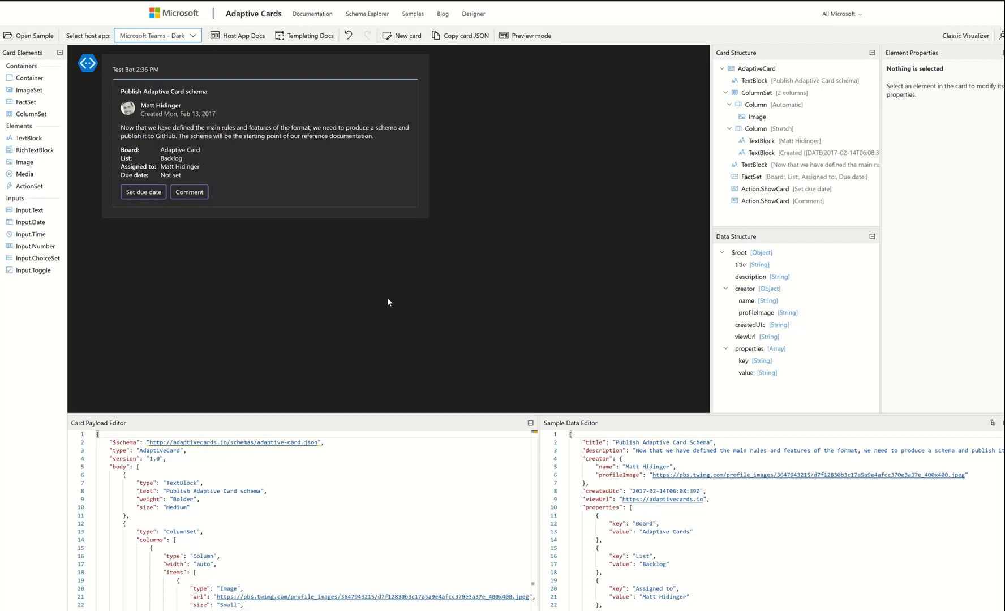
pyautogui.click(168, 37)
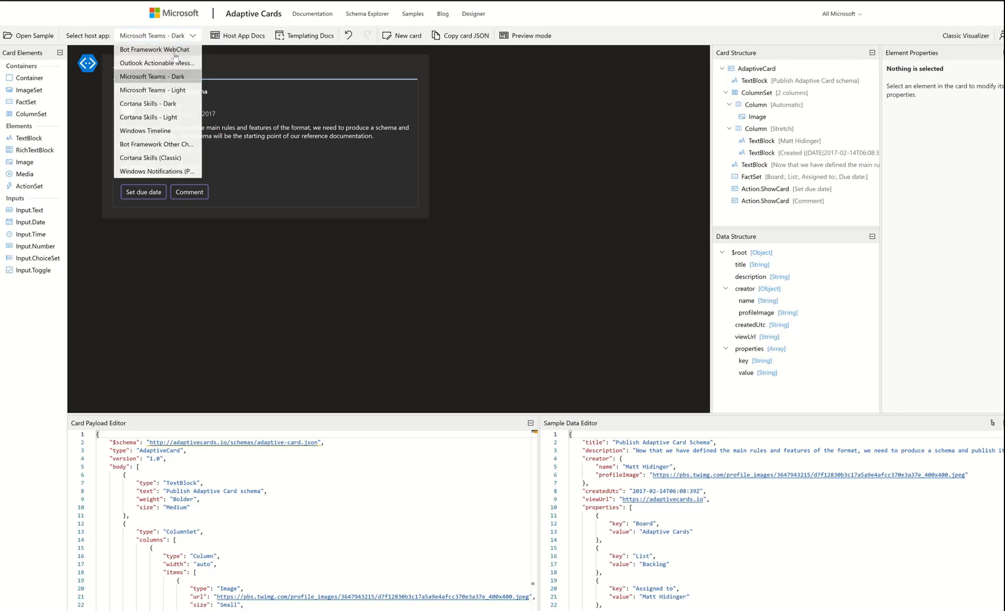
pyautogui.click(178, 93)
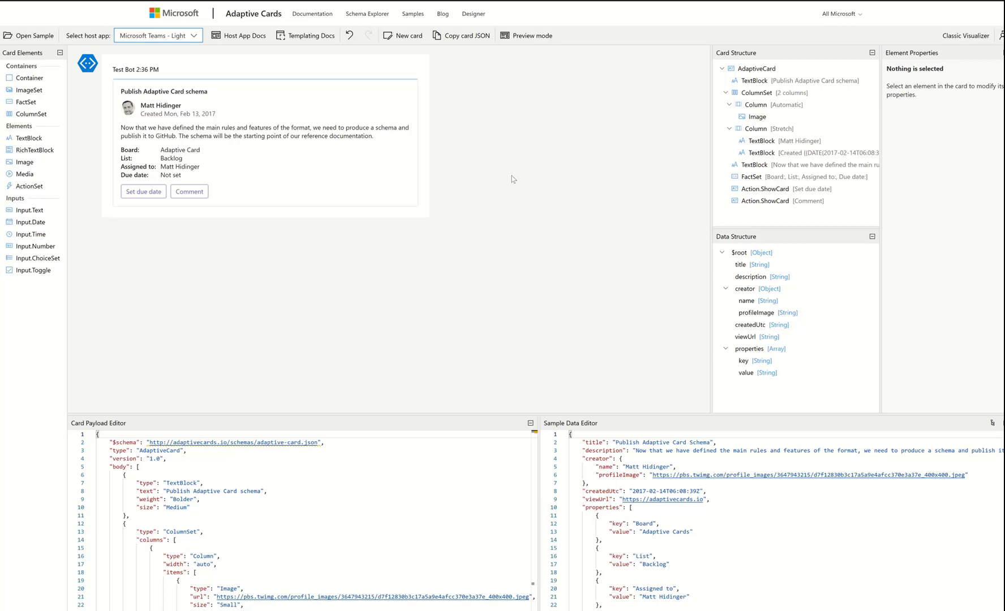
# Examine the card payload JSON, including the root object's extent, the version line and the closing quote of the first TextBlock type
pyautogui.click(105, 431)
pyautogui.scroll(-5, 288, 549)
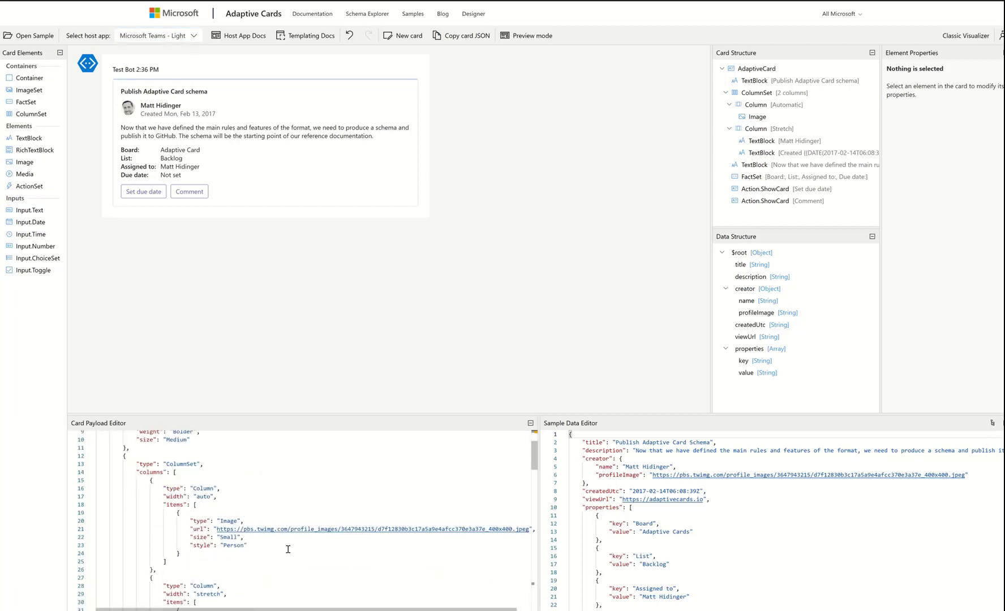
pyautogui.scroll(4, 287, 549)
pyautogui.scroll(1, 288, 548)
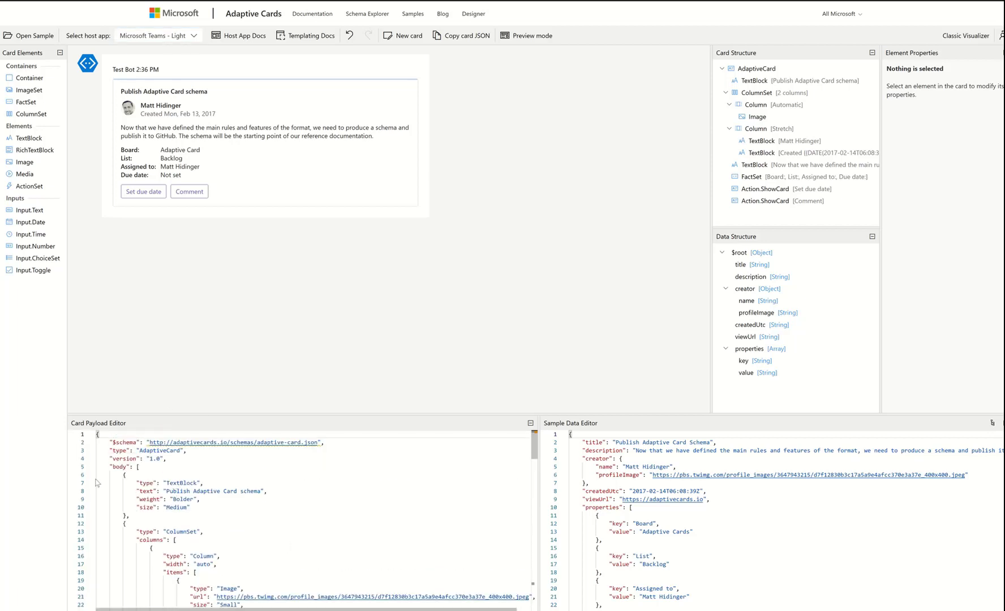
pyautogui.click(91, 435)
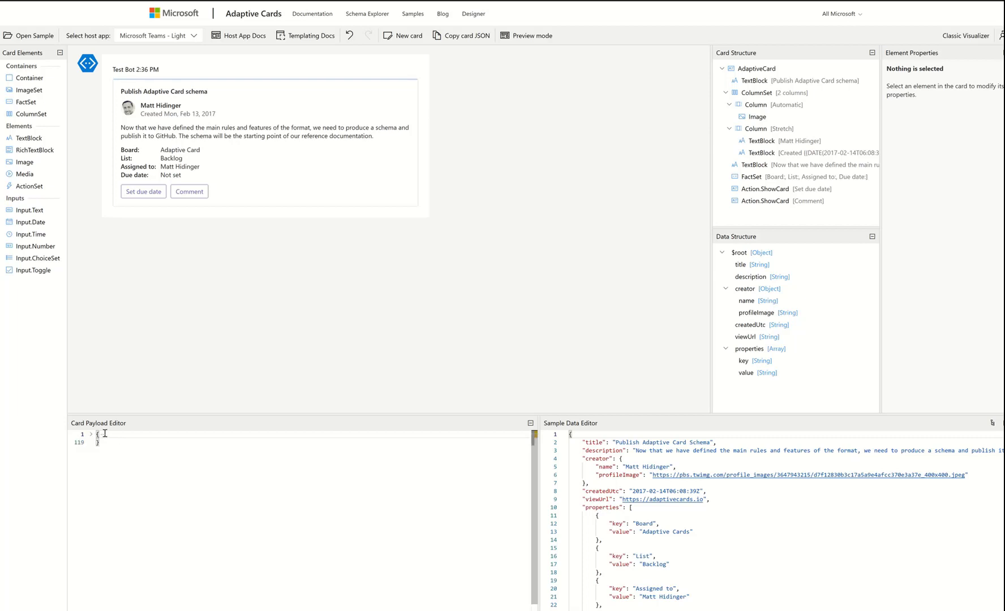
pyautogui.click(100, 435)
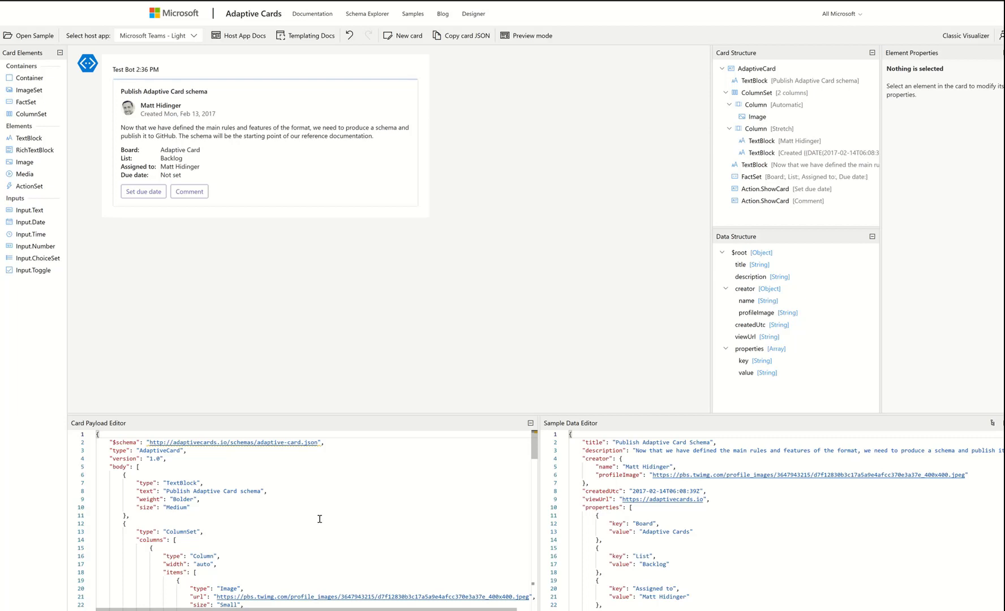
pyautogui.click(281, 460)
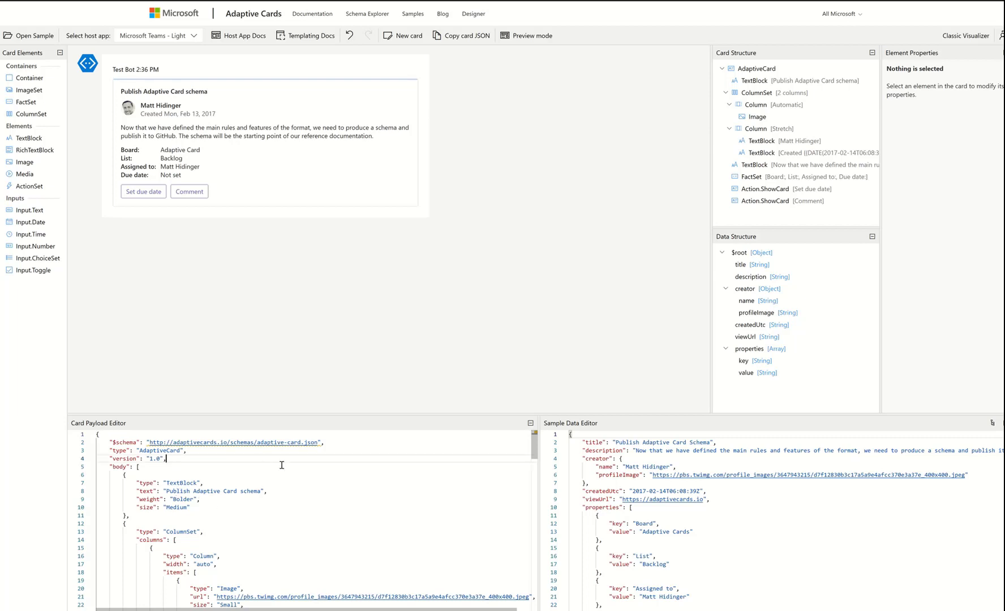
pyautogui.click(201, 483)
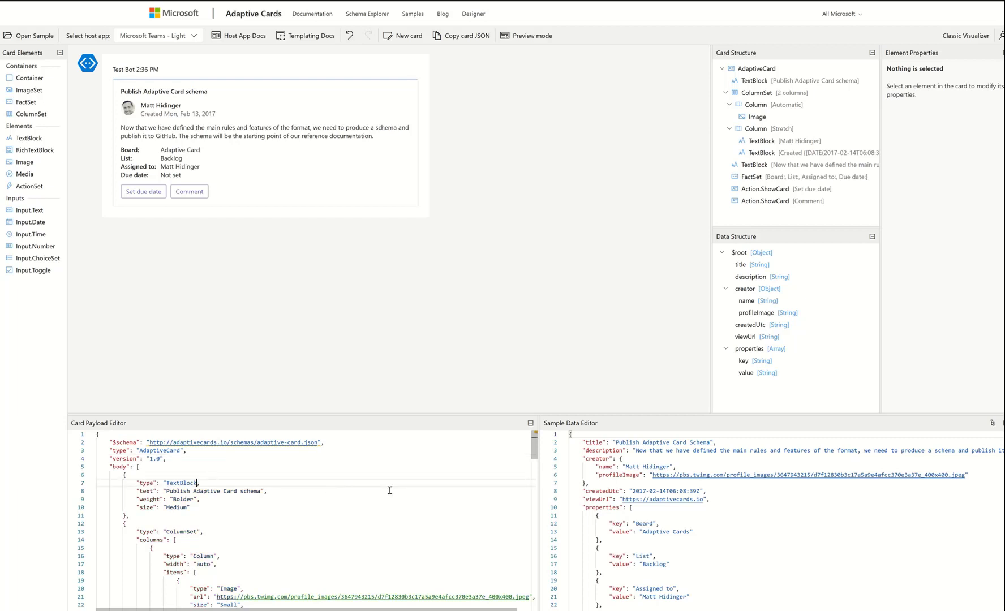
pyautogui.press('Delete')
pyautogui.write('"')
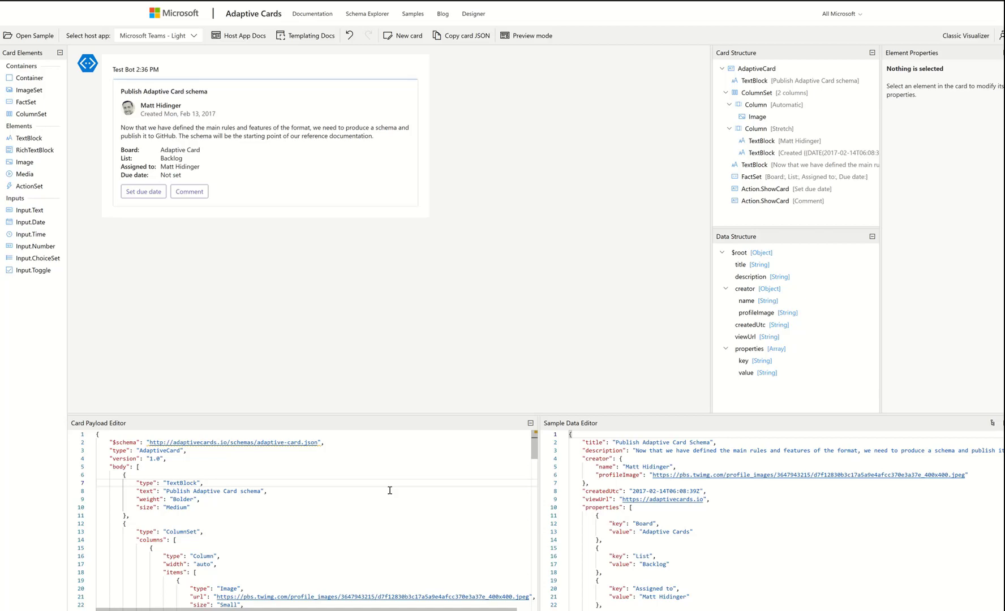
pyautogui.hotkey('alt', 'Tab')
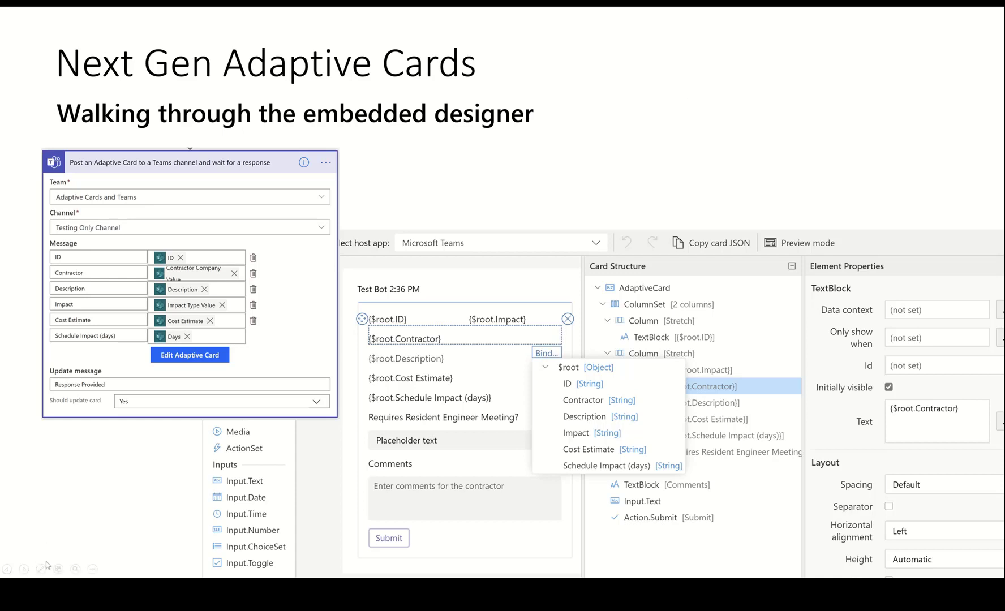
pyautogui.click(42, 569)
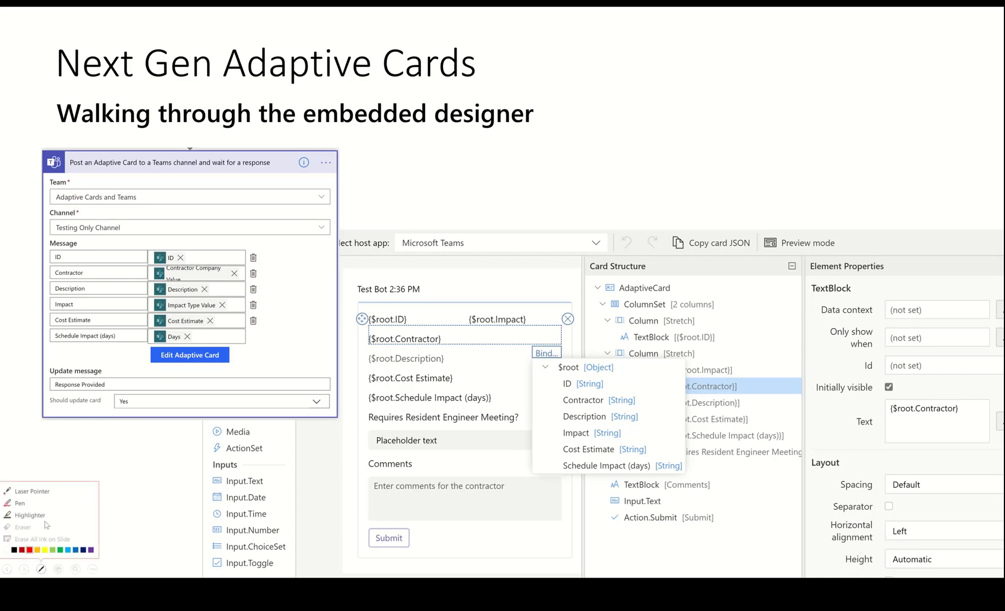
pyautogui.click(30, 507)
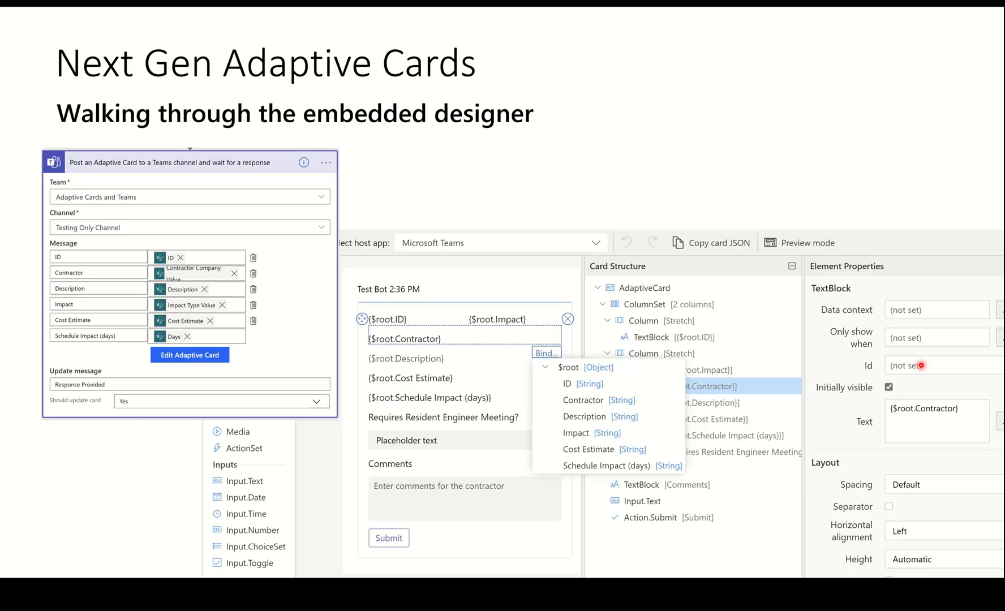
pyautogui.press('Right')
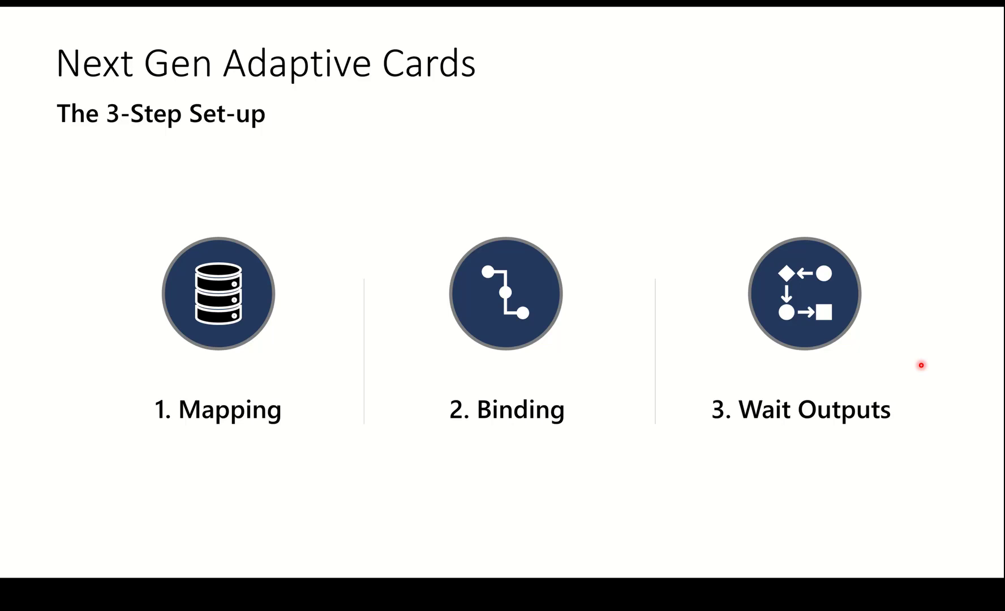
# Switch to Power Automate in the browser and enlarge the page zoom beyond 125% with its settings shown
pyautogui.hotkey('alt', 'Tab')
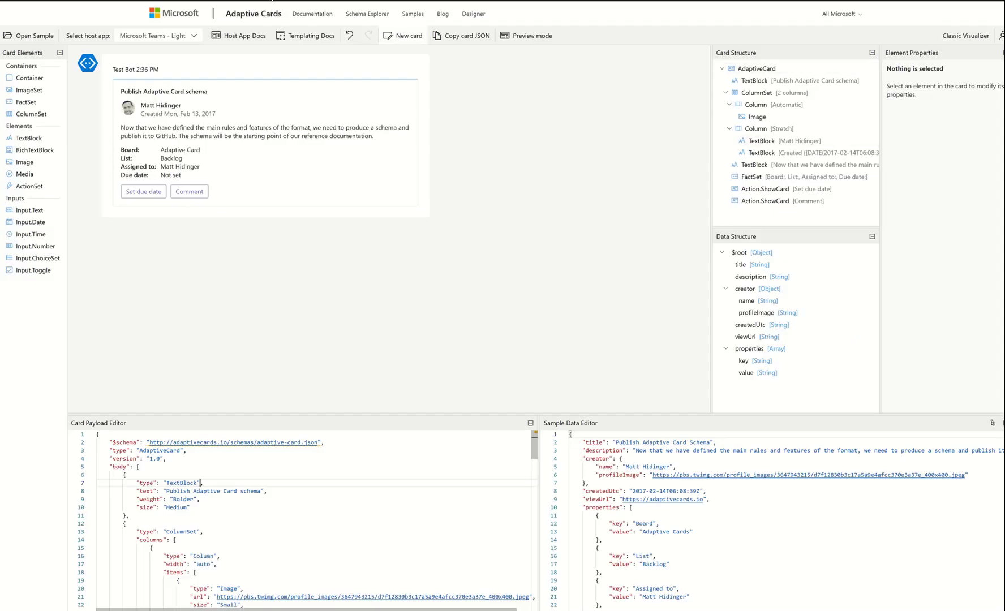
pyautogui.hotkey('ctrl', 'Tab')
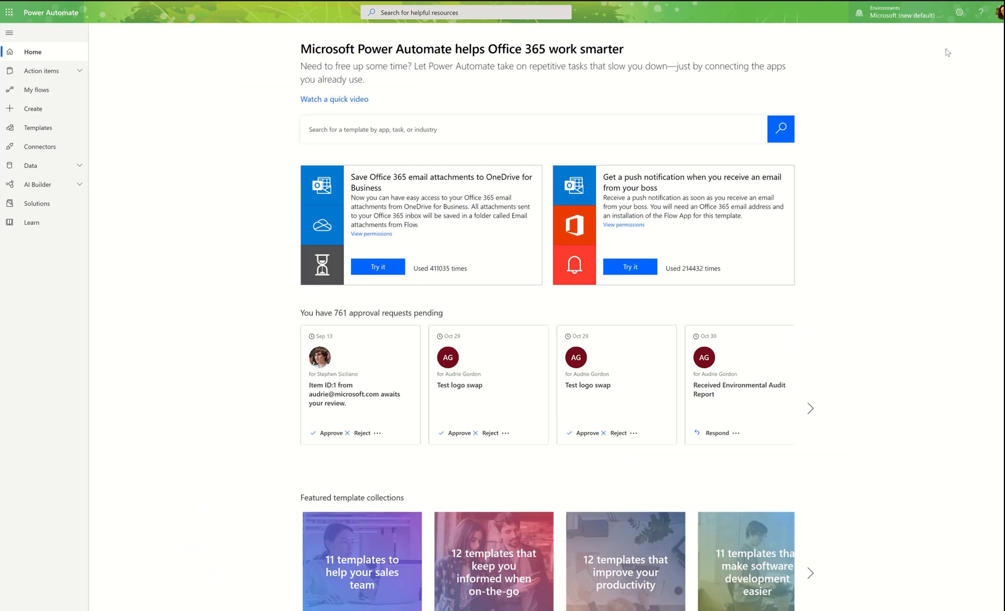
pyautogui.click(960, 23)
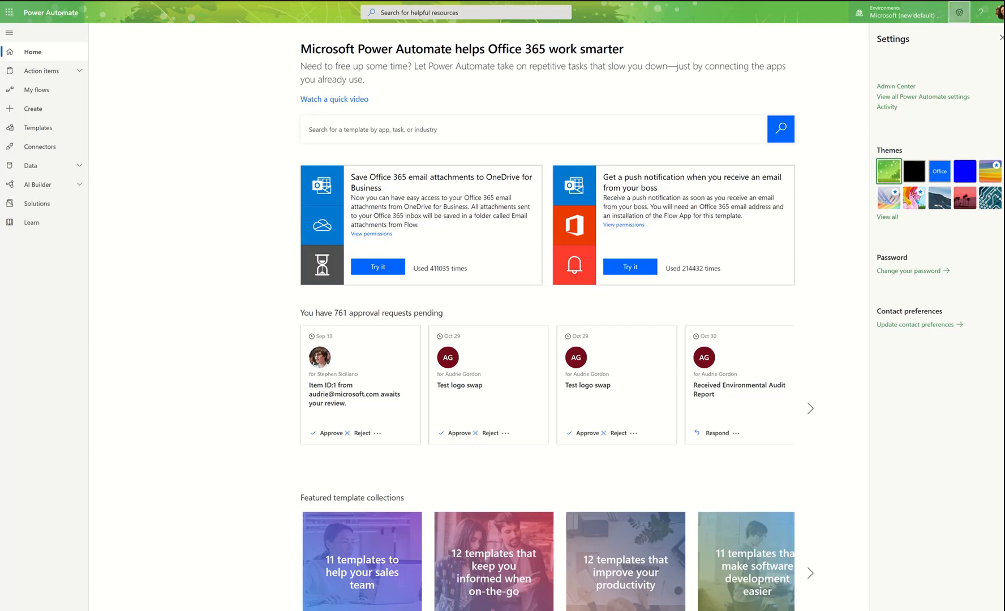
pyautogui.click(999, 1)
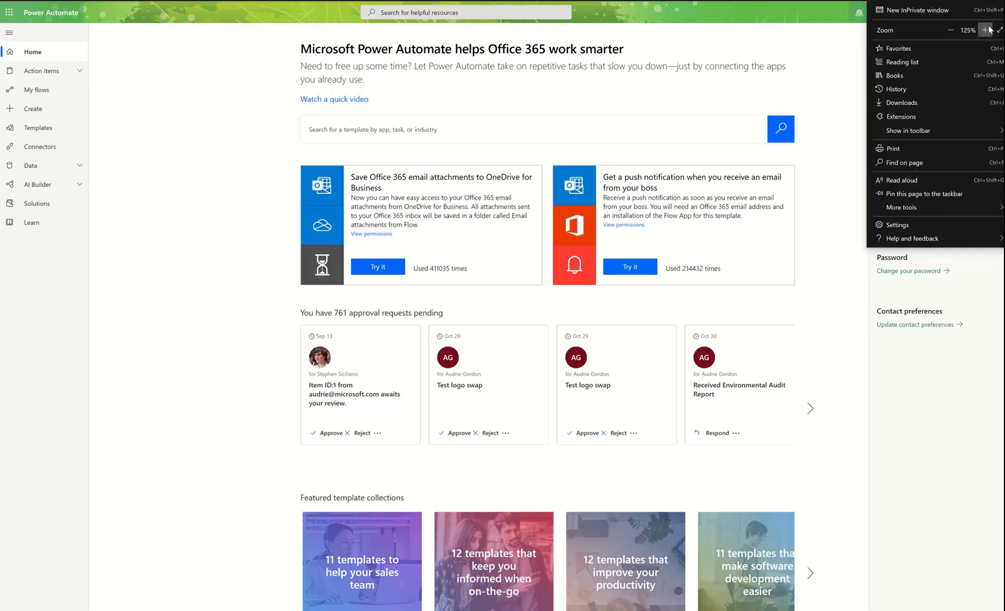
pyautogui.click(985, 30)
pyautogui.click(844, 86)
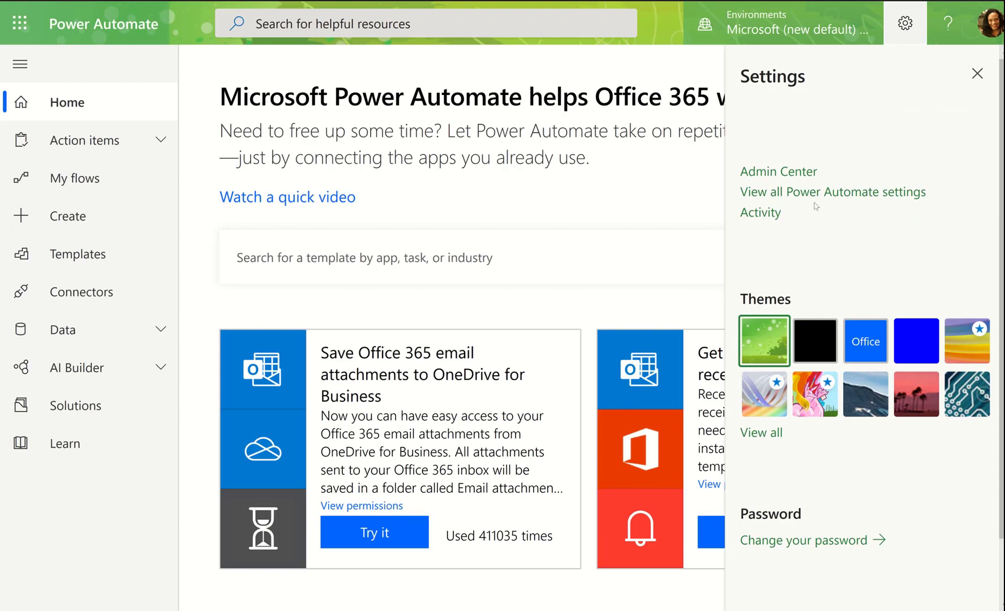
# Save the full Power Automate settings with Experimental Features turned on, and go to My flows
pyautogui.click(899, 27)
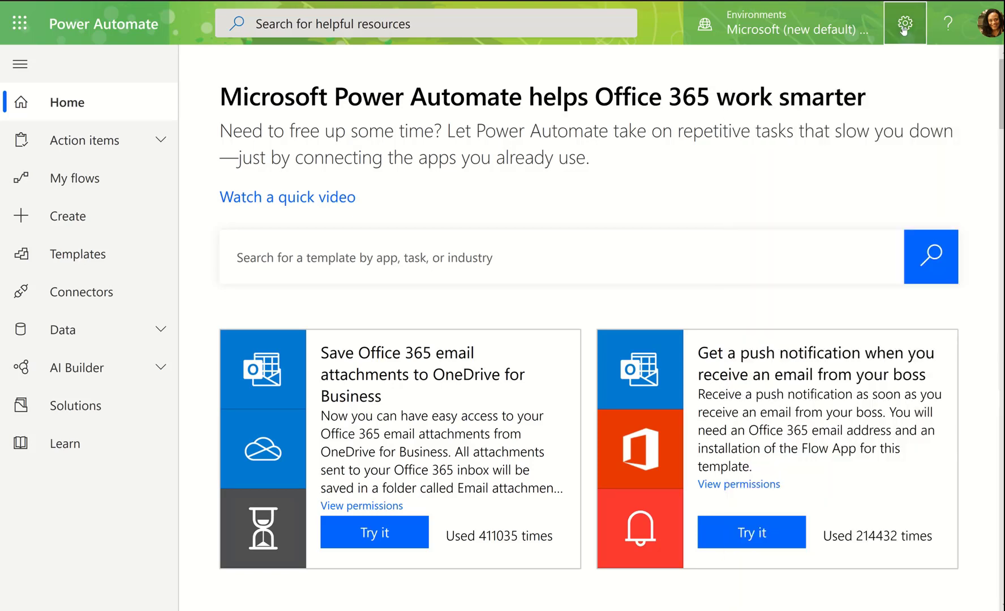
pyautogui.click(905, 27)
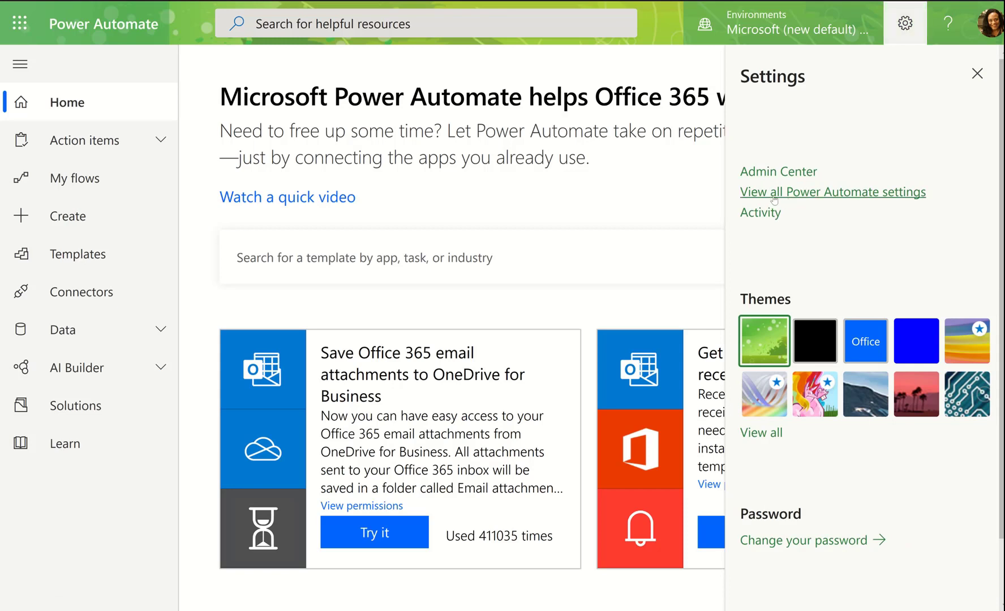
pyautogui.click(871, 194)
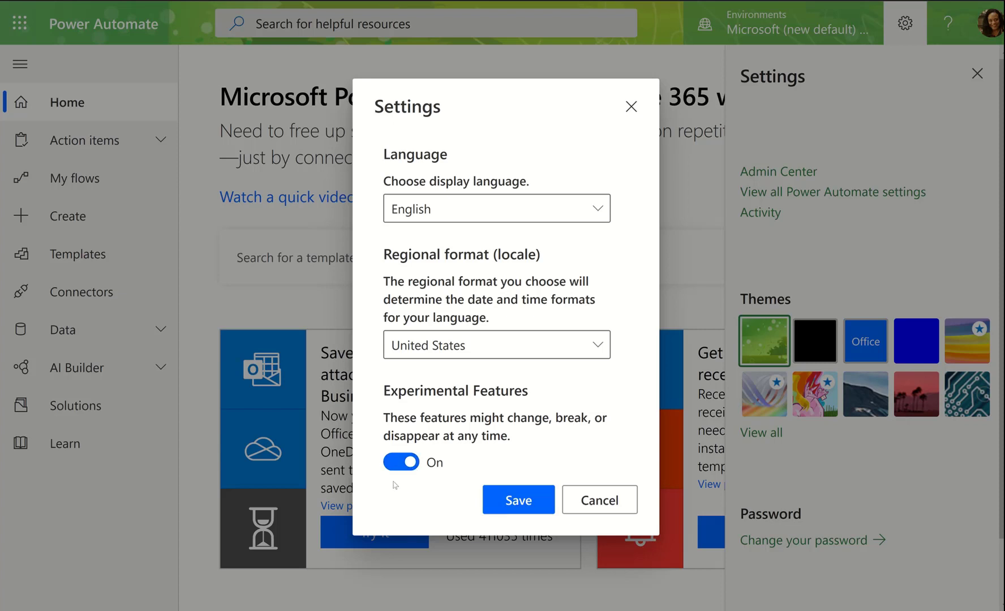
pyautogui.click(539, 505)
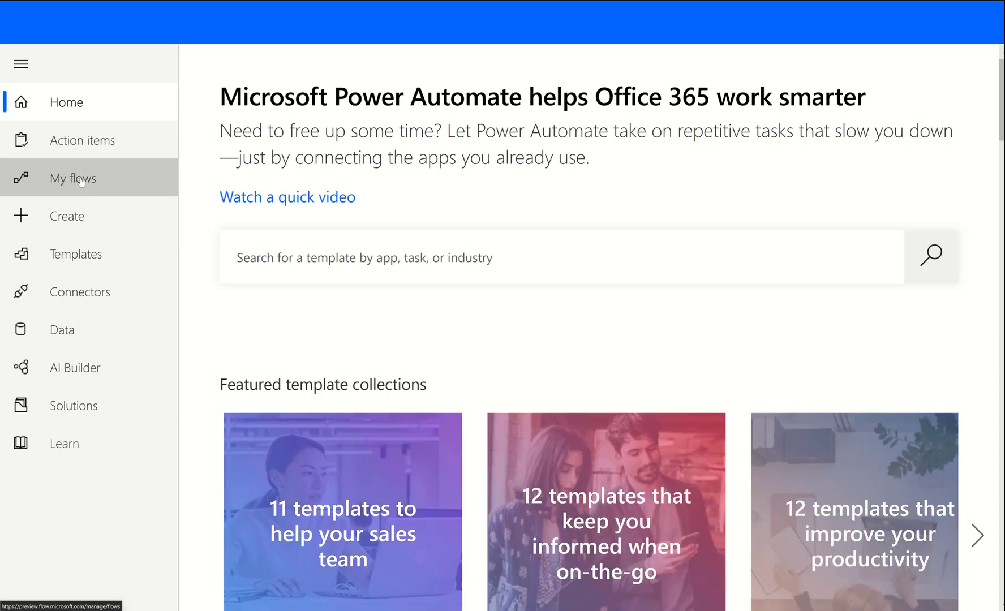
pyautogui.click(81, 180)
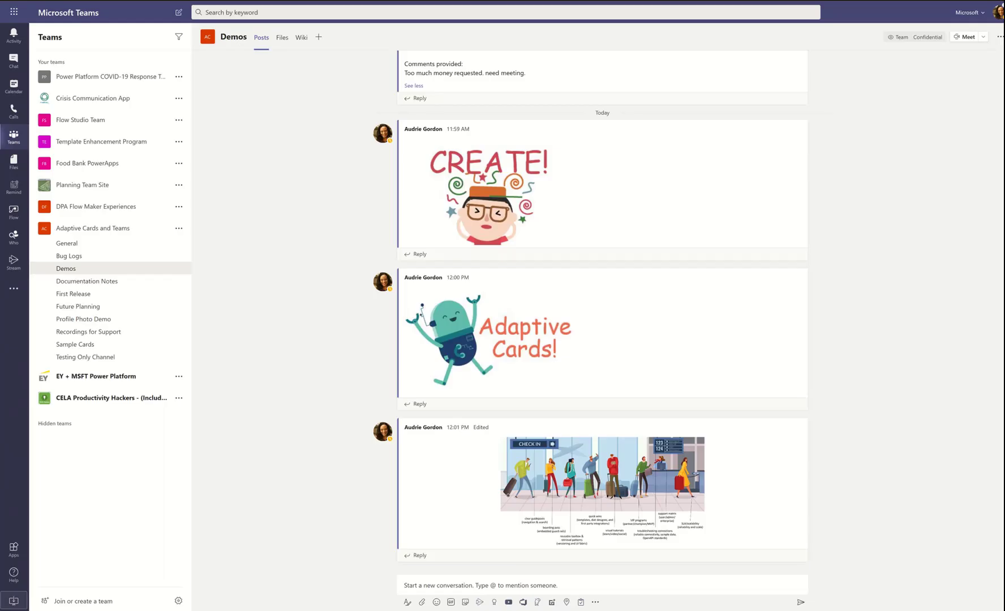
# Switch from Microsoft Teams to the SharePoint home page
pyautogui.click(14, 14)
pyautogui.rightClick(30, 121)
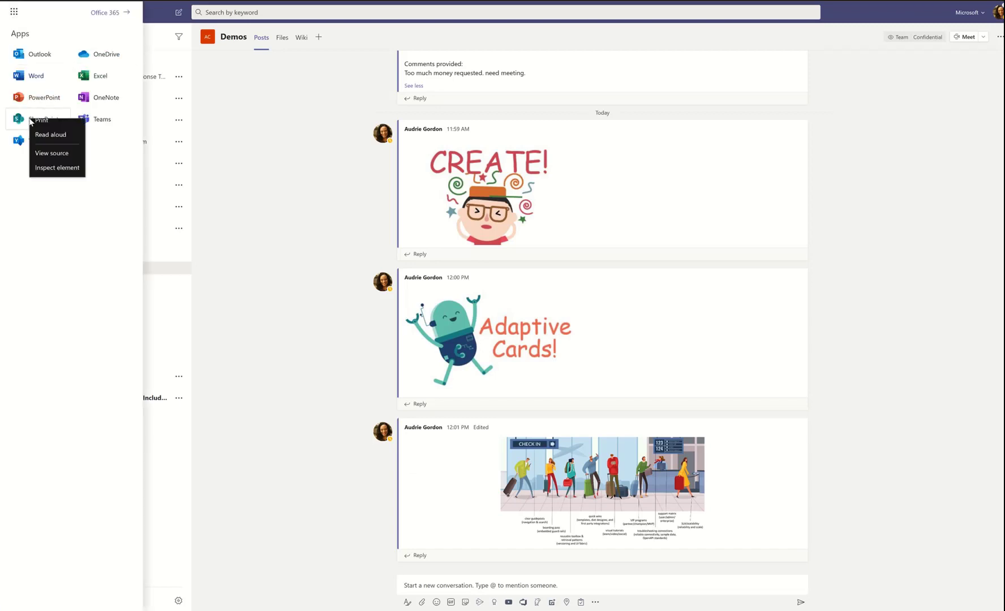
pyautogui.click(19, 120)
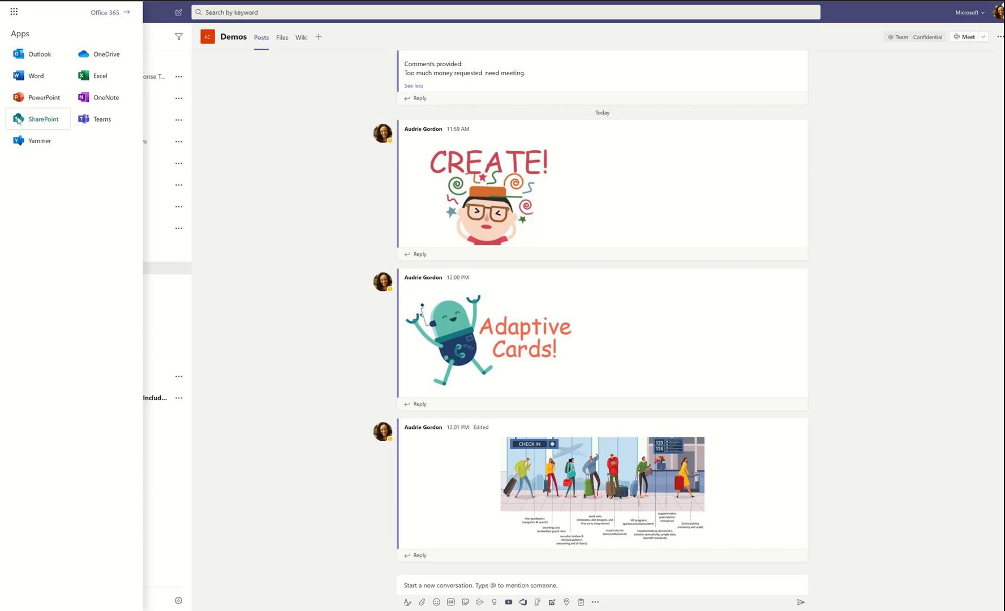
pyautogui.click(20, 120)
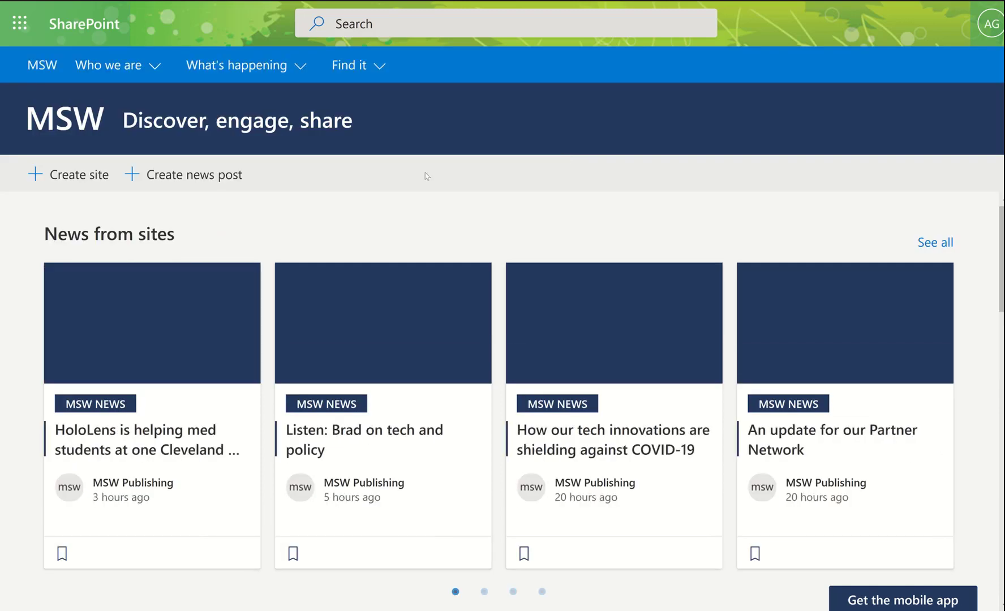
# Show the complete list of frequent SharePoint sites to locate the Planning Team Site
pyautogui.scroll(-5, 437, 209)
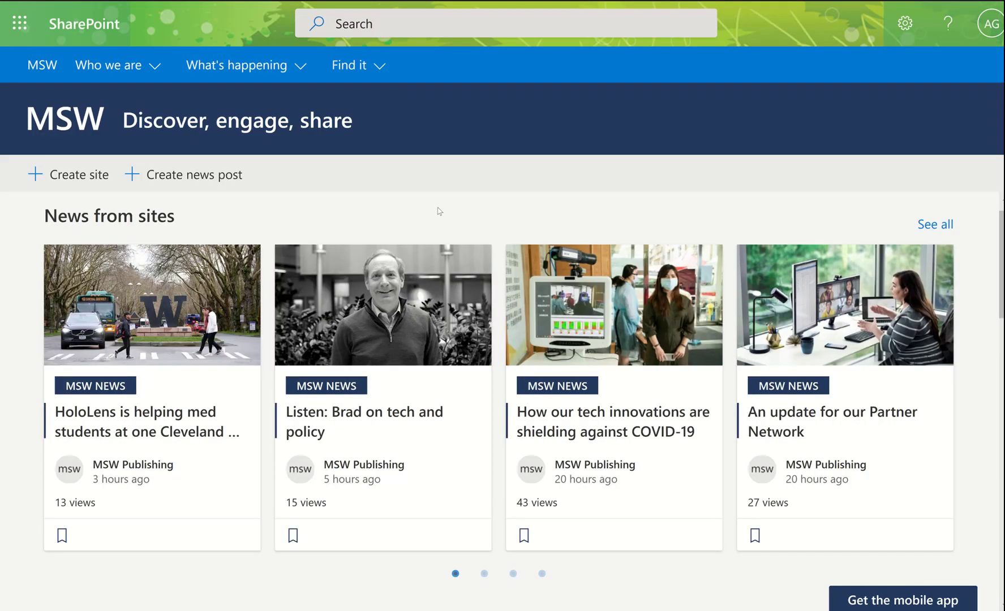
pyautogui.scroll(-4, 451, 233)
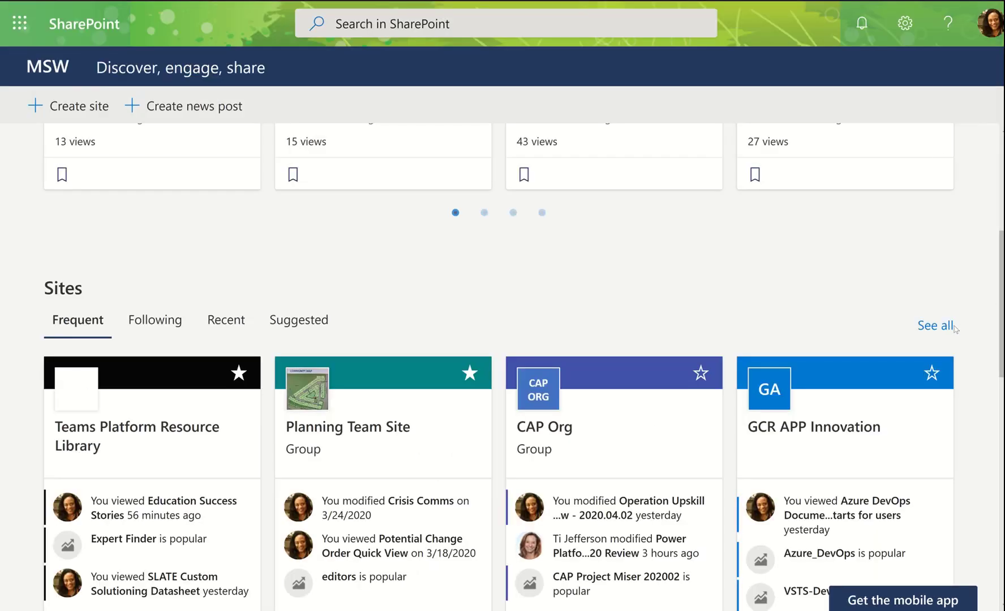
pyautogui.click(934, 327)
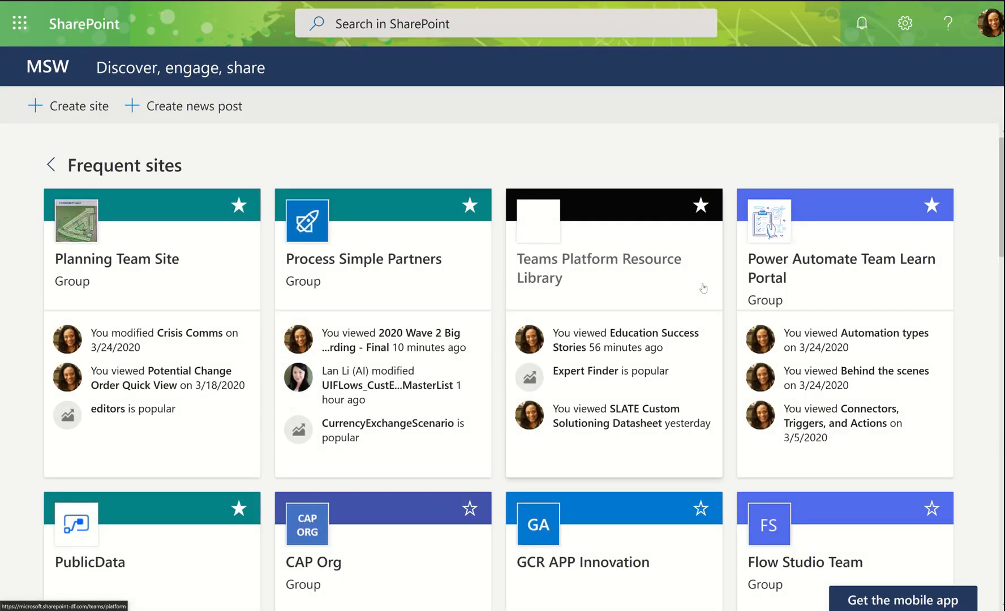
pyautogui.scroll(-3, 703, 288)
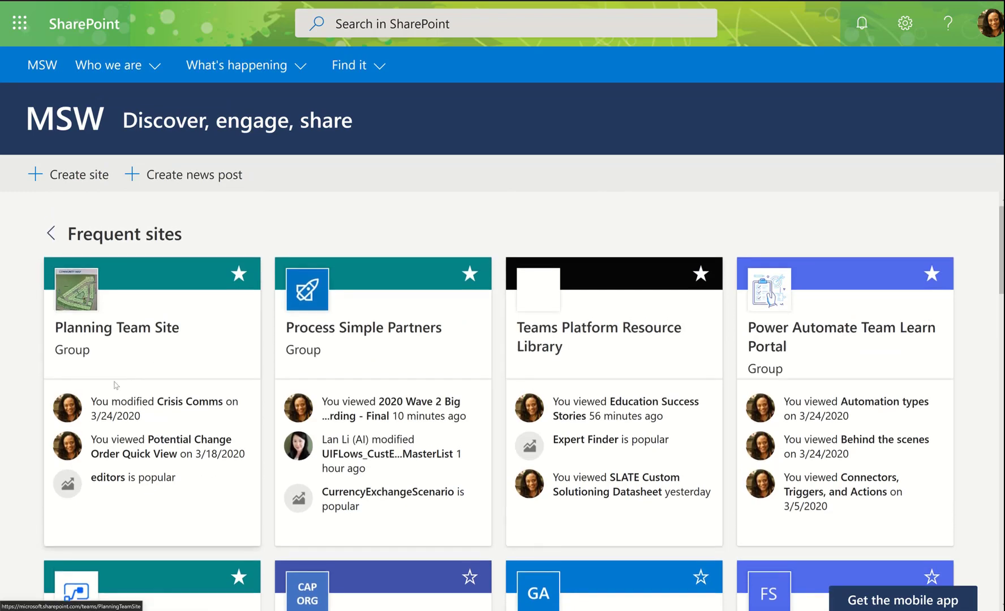
# Open the Planning Team Site, reduce the page zoom to 125%, and go to its Potential Change Orders list
pyautogui.click(135, 337)
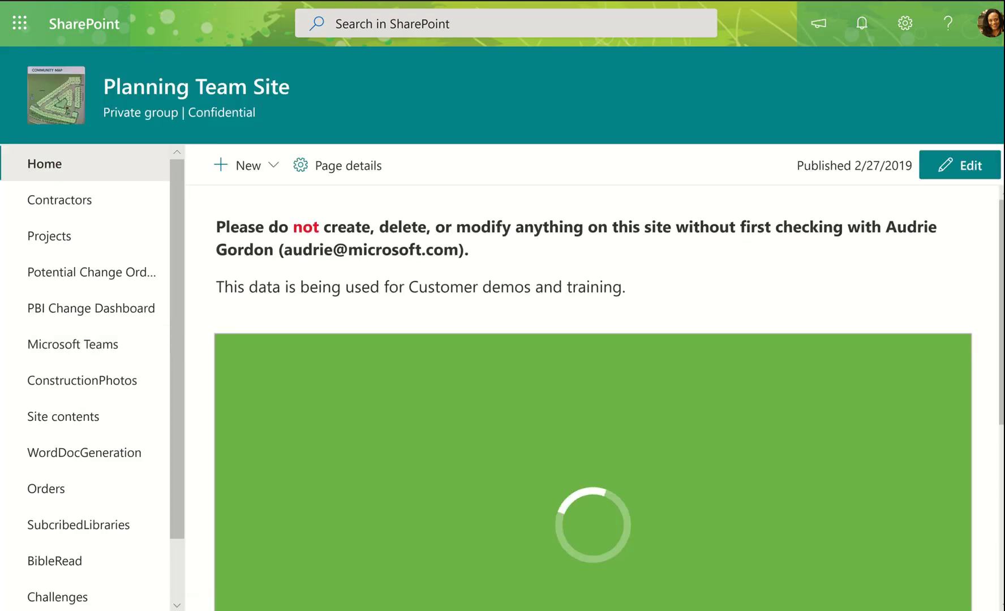
pyautogui.click(985, 2)
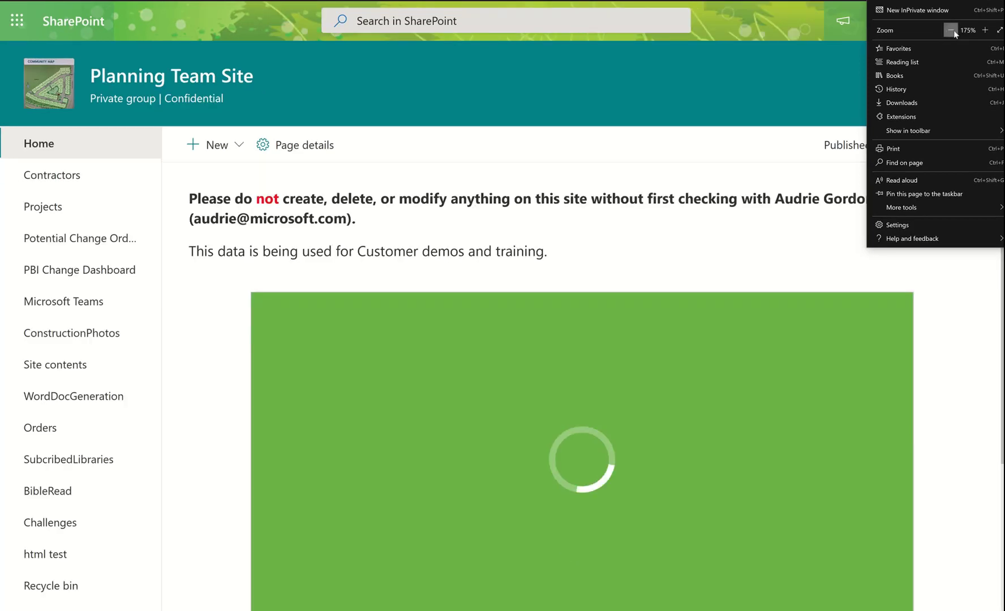
pyautogui.click(951, 31)
pyautogui.click(952, 31)
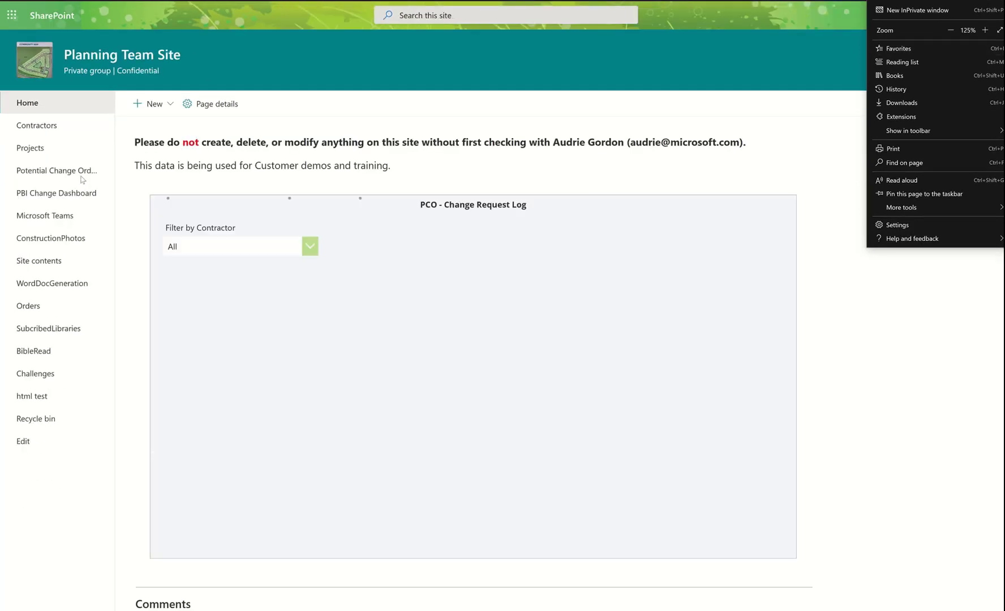
pyautogui.click(82, 173)
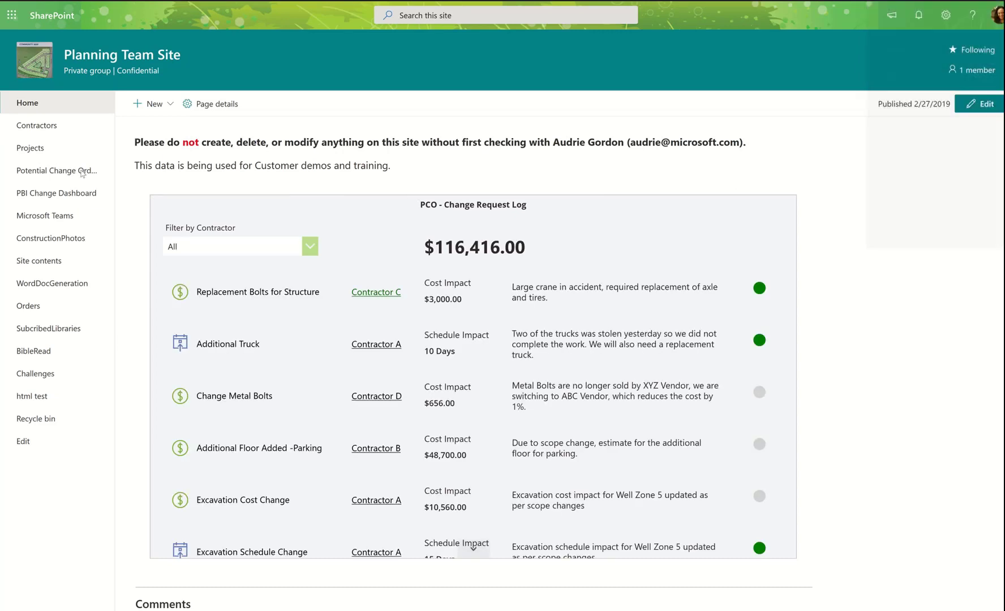
pyautogui.click(79, 174)
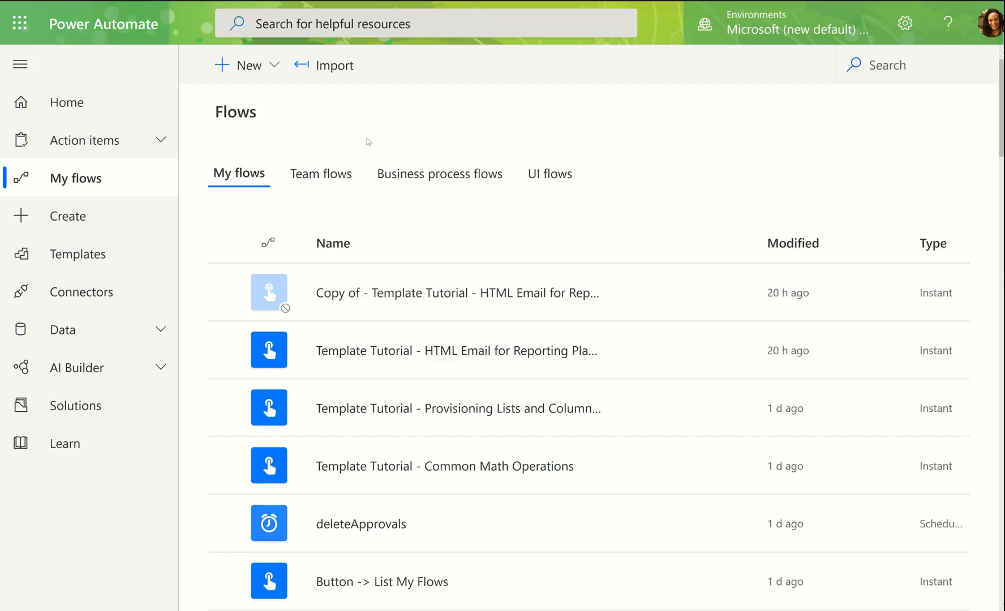
# Start a new automated flow from blank in Power Automate and name it NewPCO
pyautogui.click(278, 70)
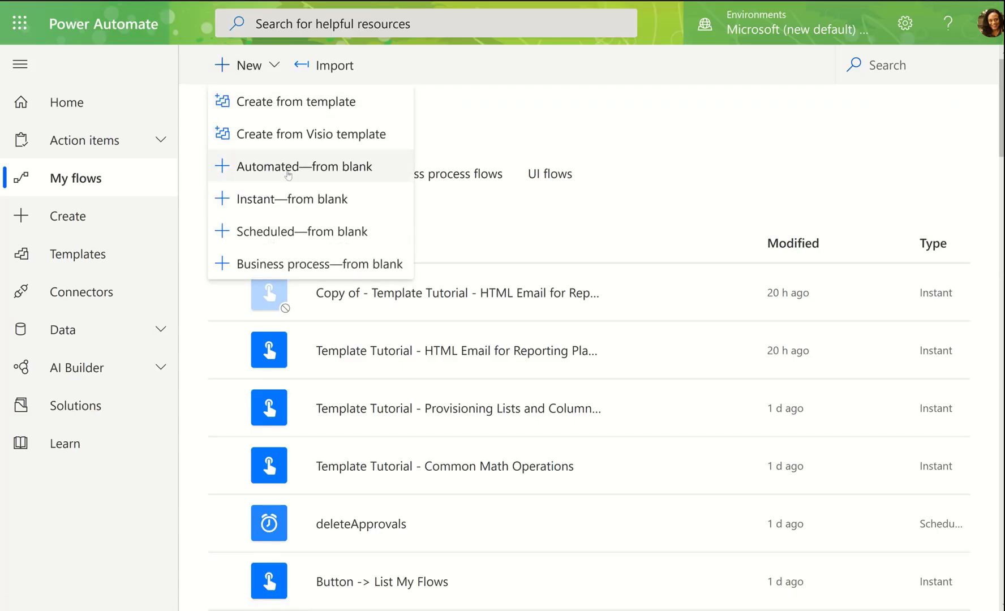
pyautogui.click(297, 168)
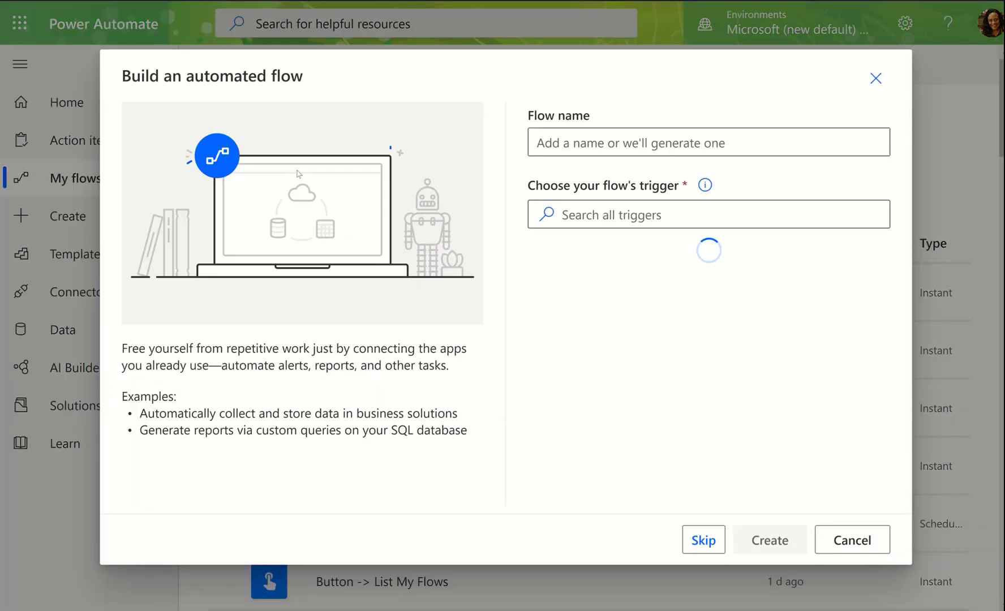
pyautogui.click(555, 139)
pyautogui.write('N')
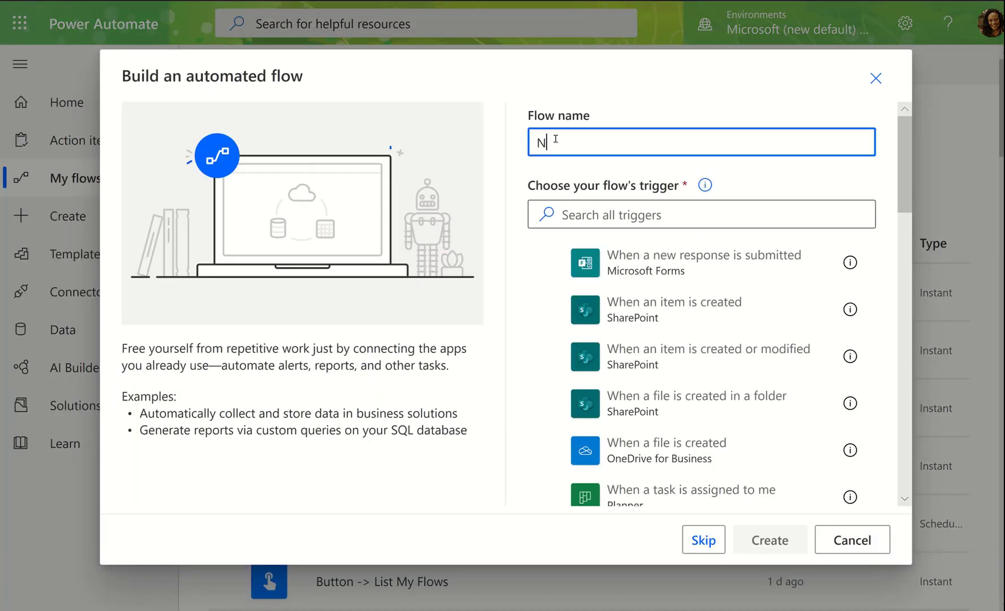
pyautogui.write('ewPCO')
# Choose SharePoint's "When an item is created" as the flow's trigger and create the flow
pyautogui.click(602, 206)
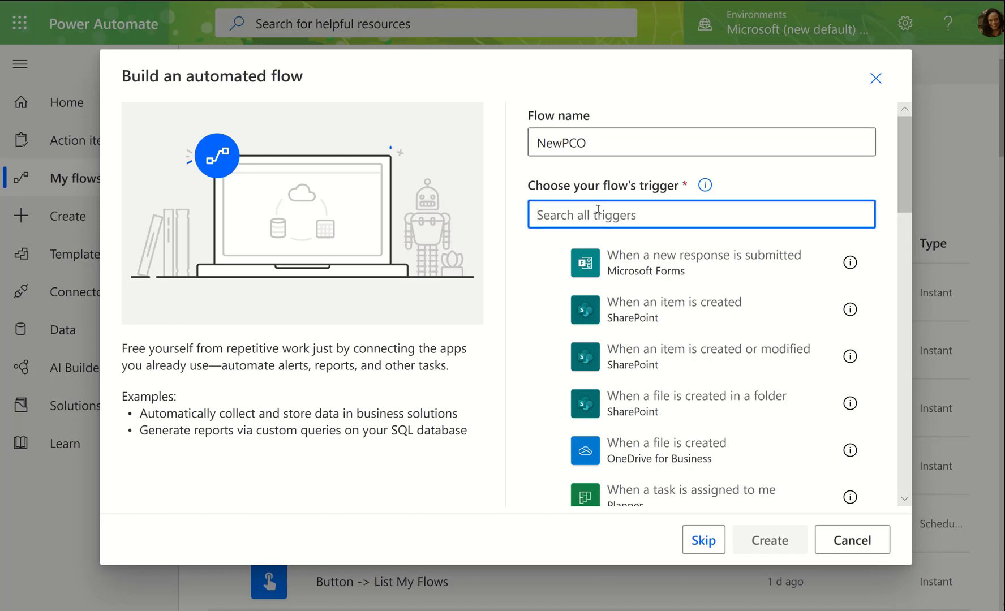
pyautogui.write('when')
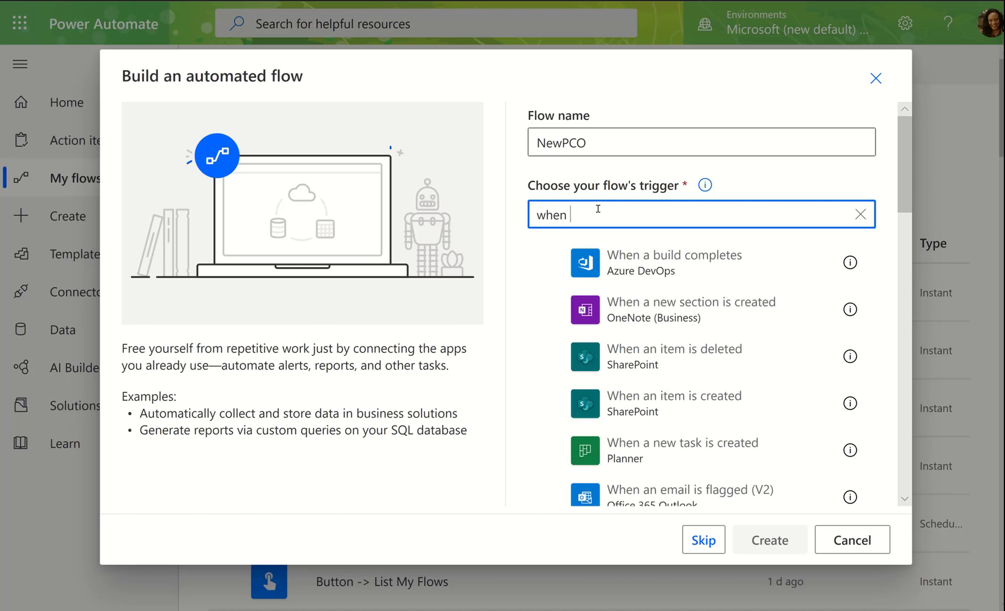
pyautogui.click(702, 403)
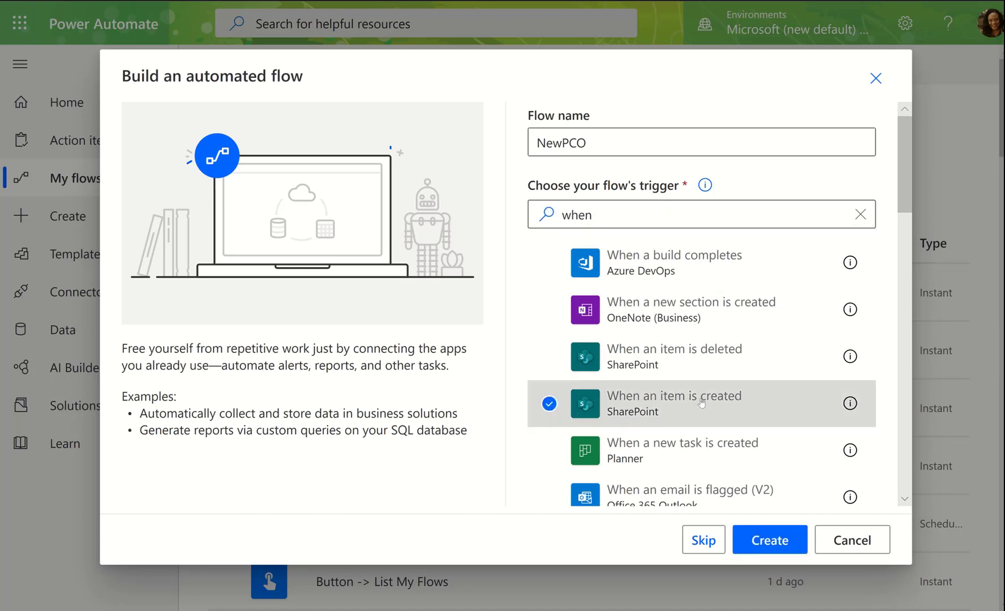
pyautogui.click(781, 541)
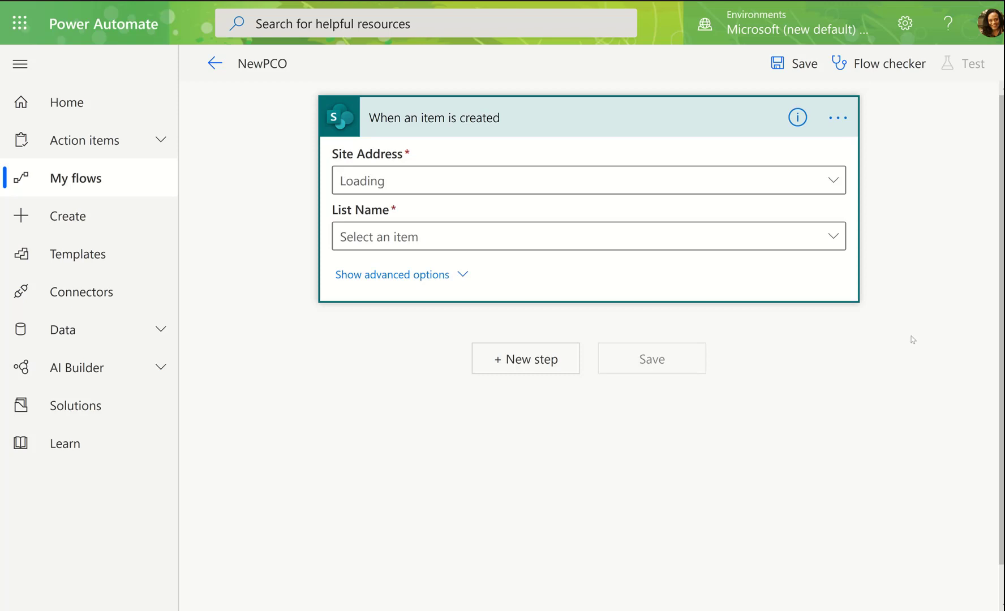
# Set the trigger's site address to Planning Team Site
pyautogui.click(836, 181)
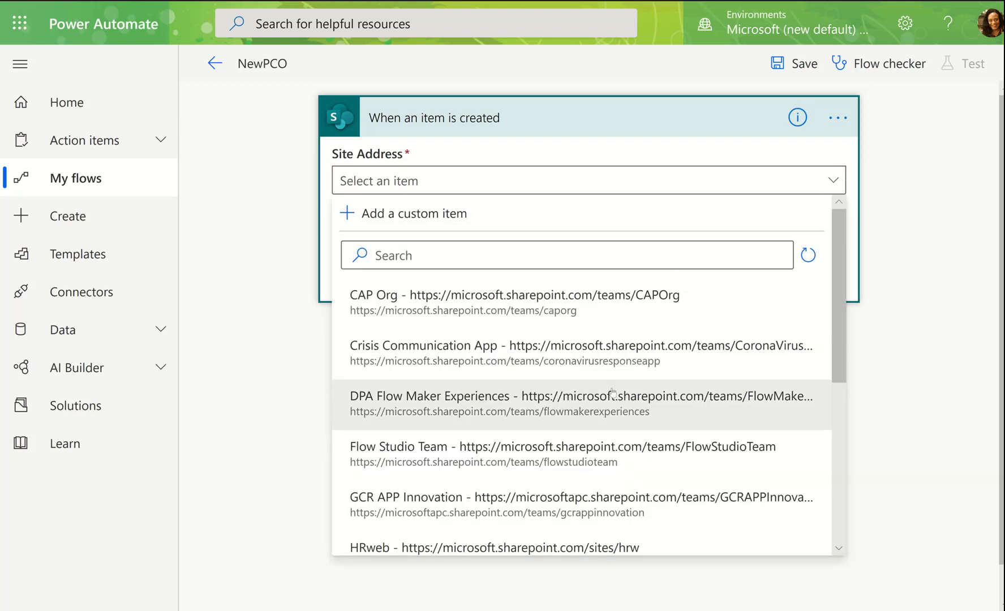
pyautogui.scroll(-5, 622, 396)
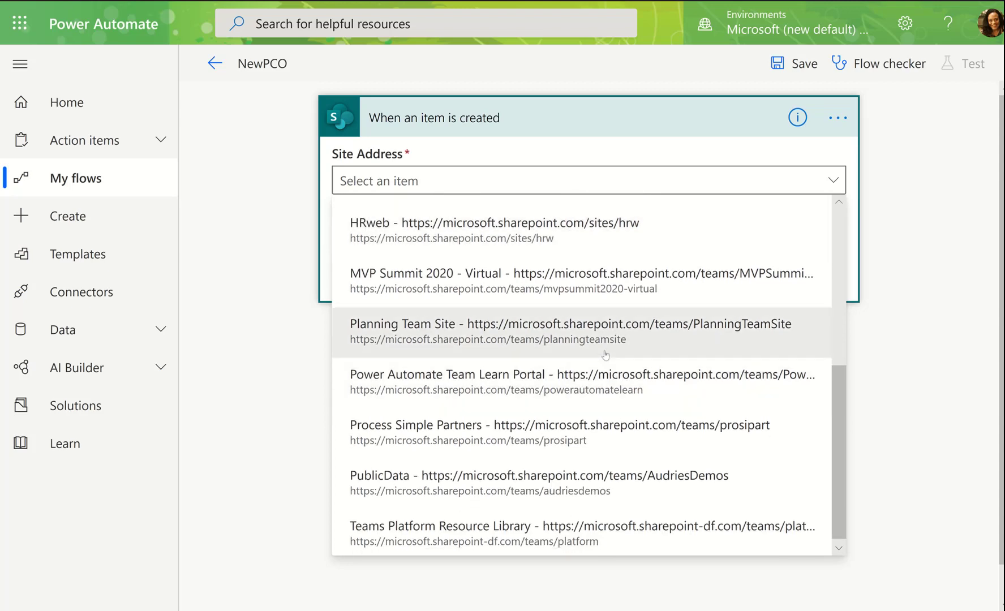
pyautogui.click(606, 354)
# Set the trigger's list name to Potential Change Orders and check its advanced options
pyautogui.click(832, 239)
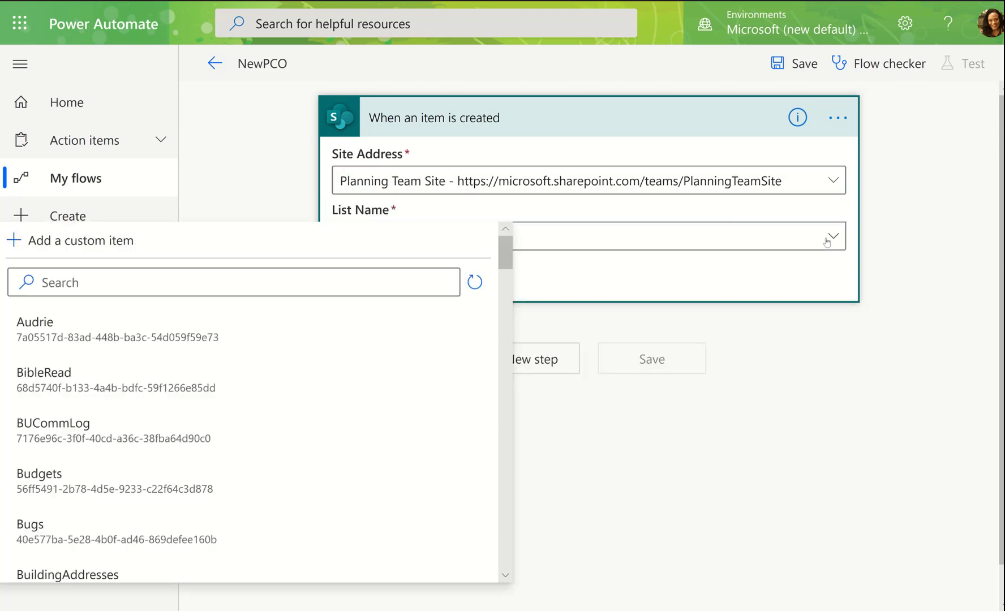
pyautogui.moveTo(830, 240); pyautogui.dragTo(279, 393)
pyautogui.scroll(-2, 226, 478)
pyautogui.scroll(-15, 227, 477)
pyautogui.scroll(-15, 253, 522)
pyautogui.scroll(-5, 260, 526)
pyautogui.click(278, 393)
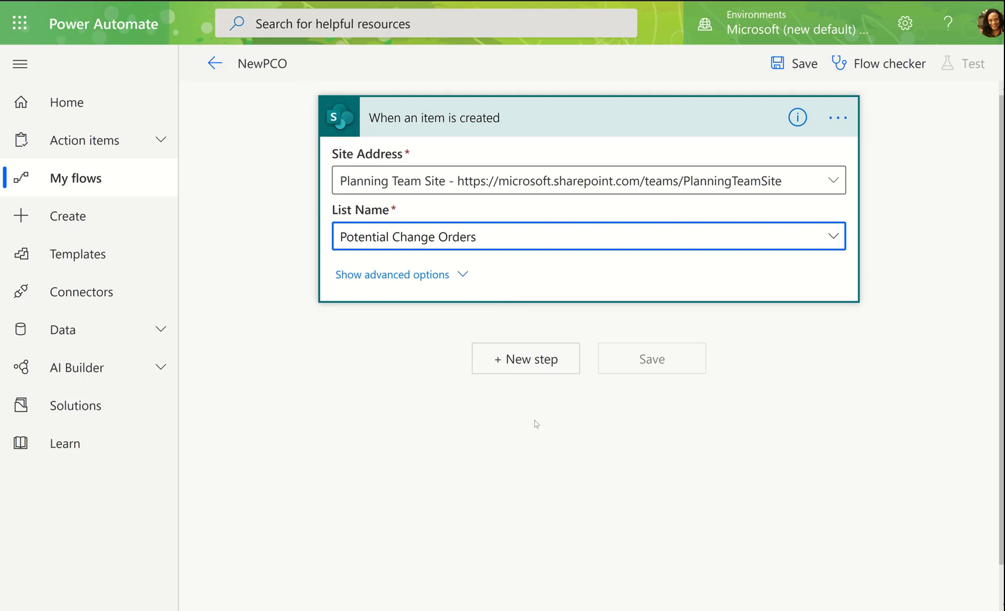
pyautogui.click(442, 283)
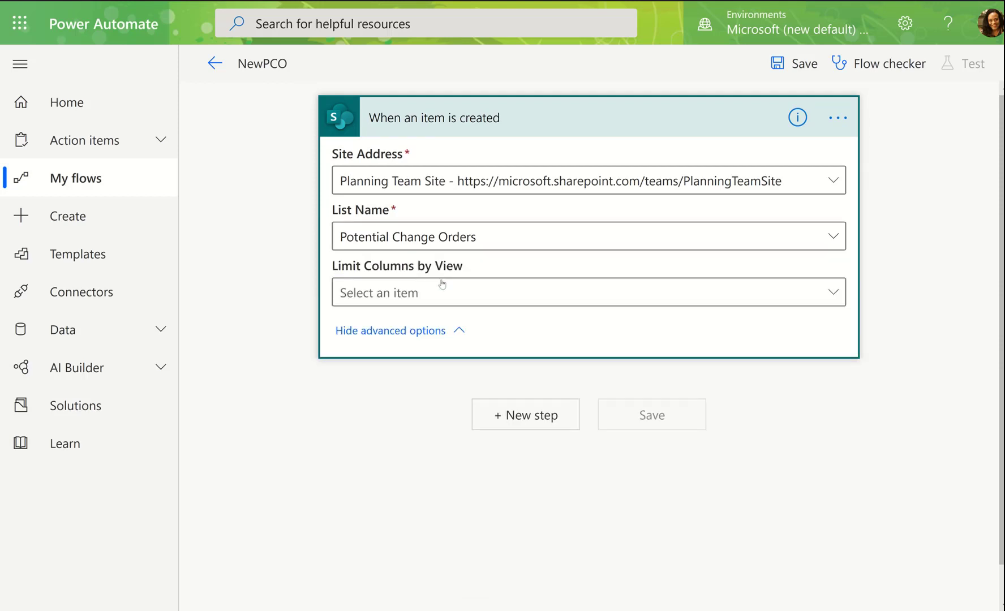
pyautogui.click(431, 329)
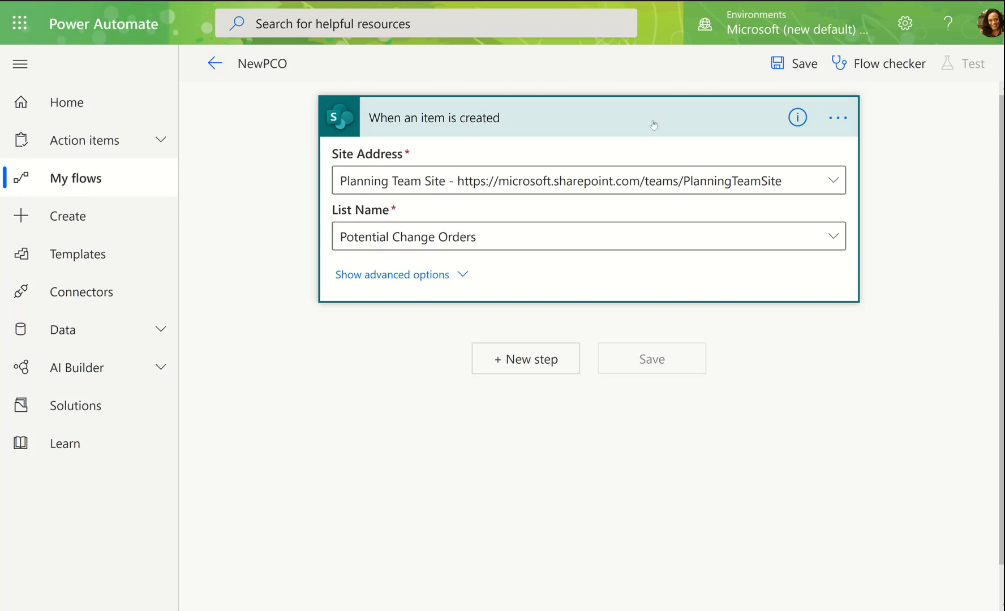
# Start a new step after the trigger and search the actions for "post an adaptive card"
pyautogui.click(531, 371)
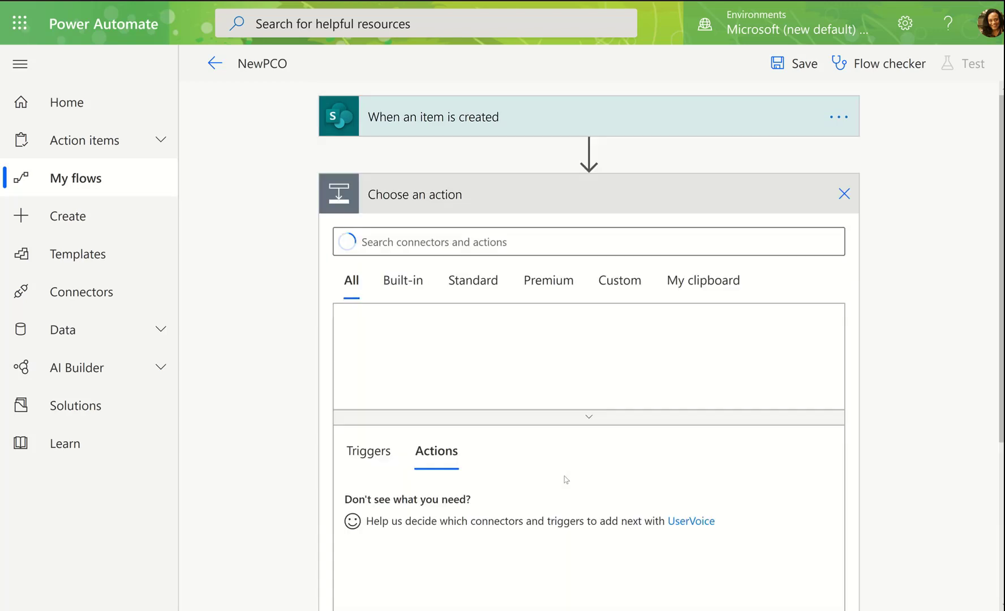
pyautogui.write('pos')
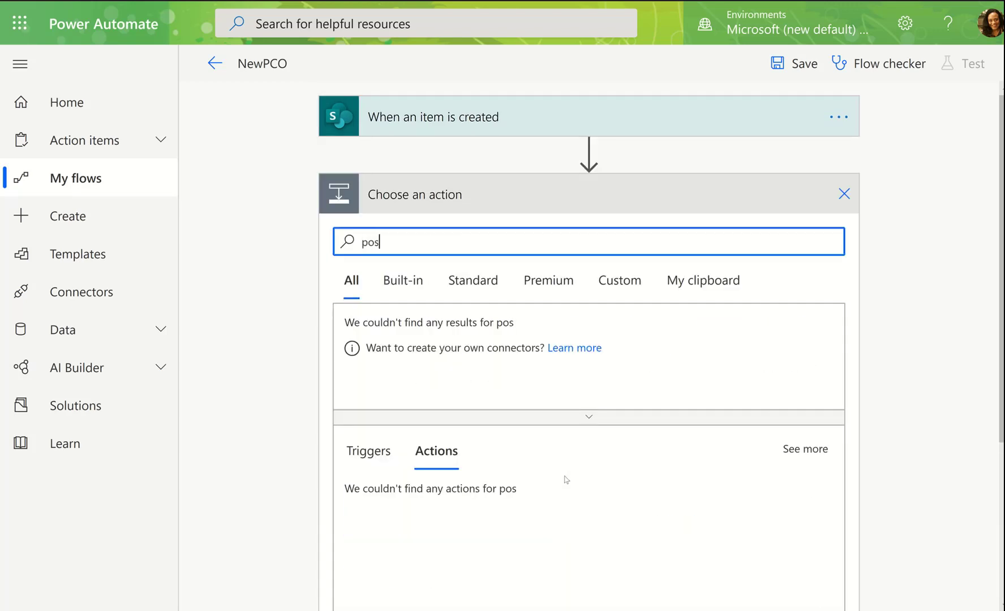
pyautogui.write('t an adaptive card')
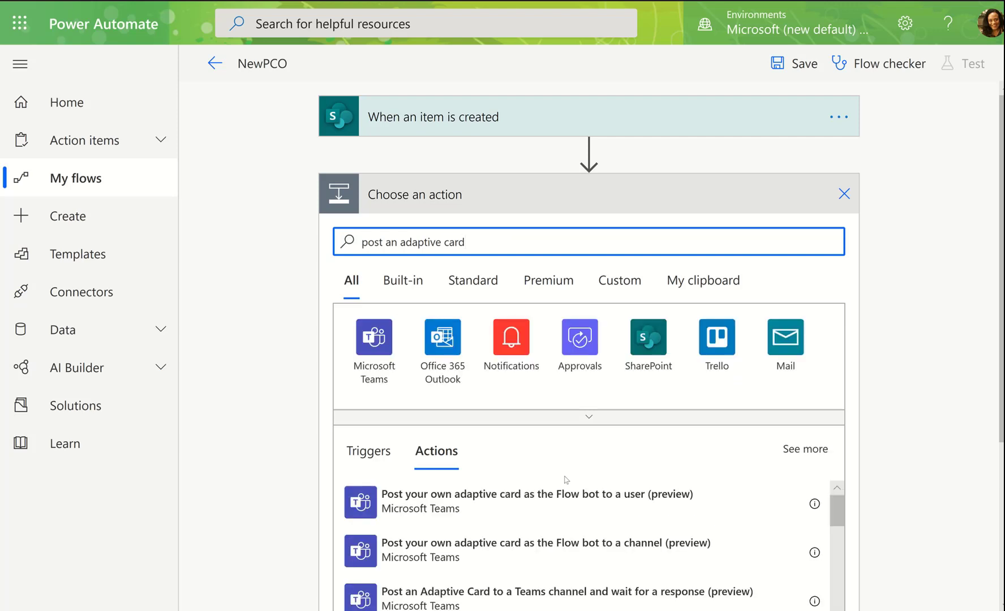
pyautogui.scroll(-3, 928, 447)
pyautogui.scroll(-2, 934, 433)
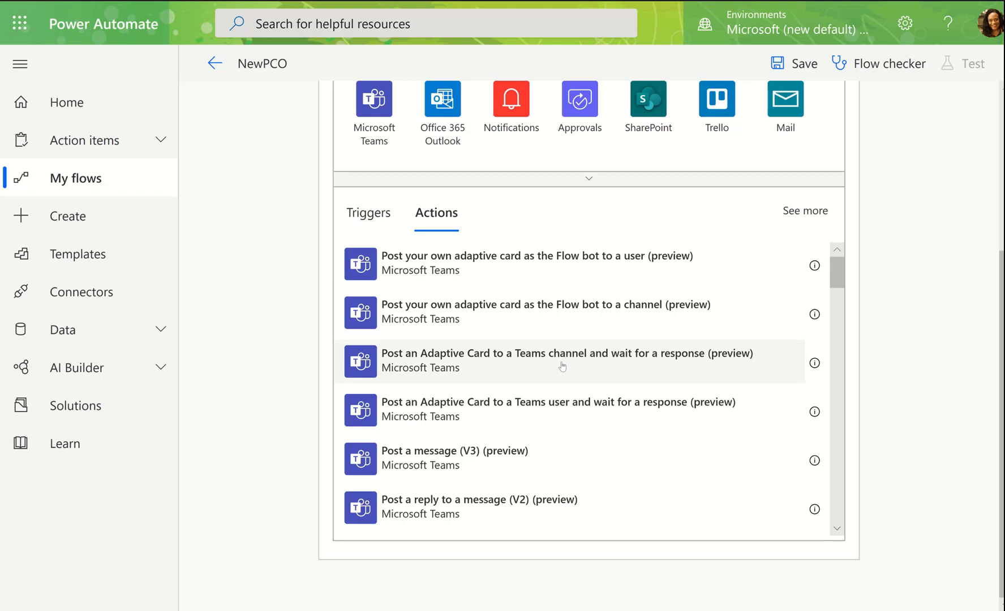
# Switch to the presentation to review the 3-step set-up and embedded designer slides, and return to the flow
pyautogui.hotkey('alt', 'Tab')
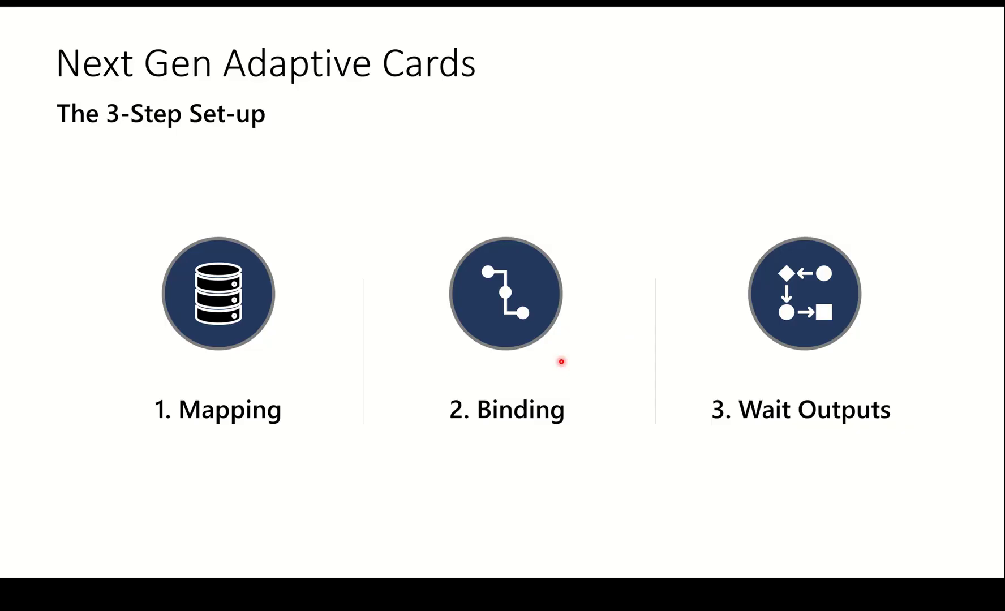
pyautogui.press('Right')
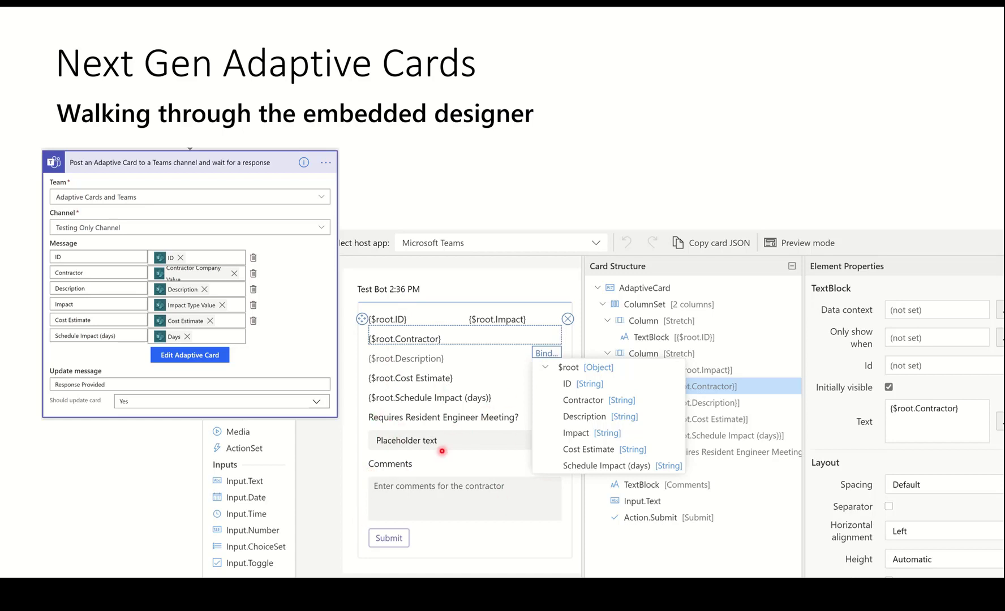
pyautogui.hotkey('alt', 'Tab')
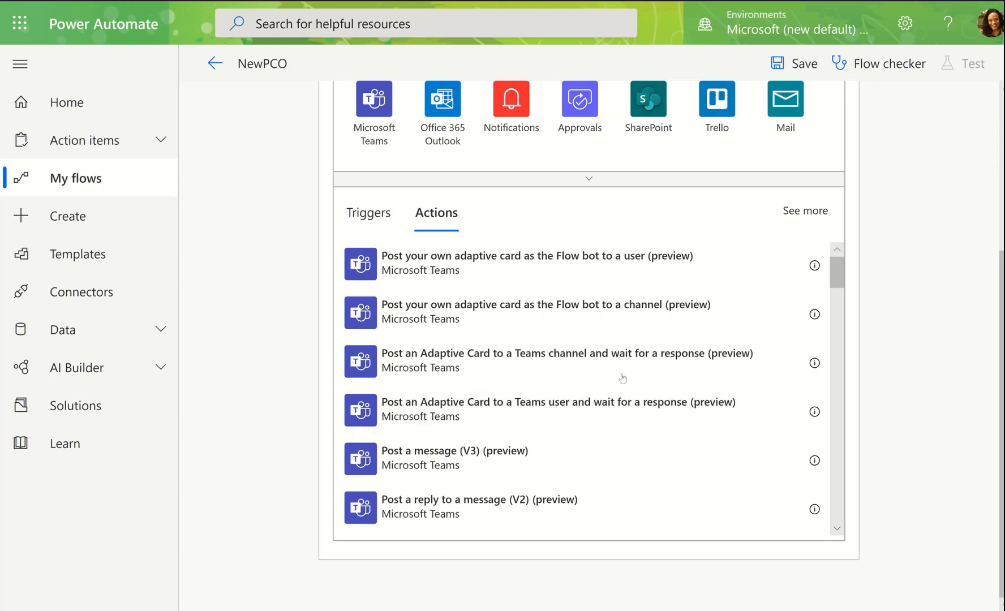
# Add "Post an Adaptive Card to a Teams channel and wait for a response" with team Adaptive Cards and Teams and channel Demos
pyautogui.click(577, 360)
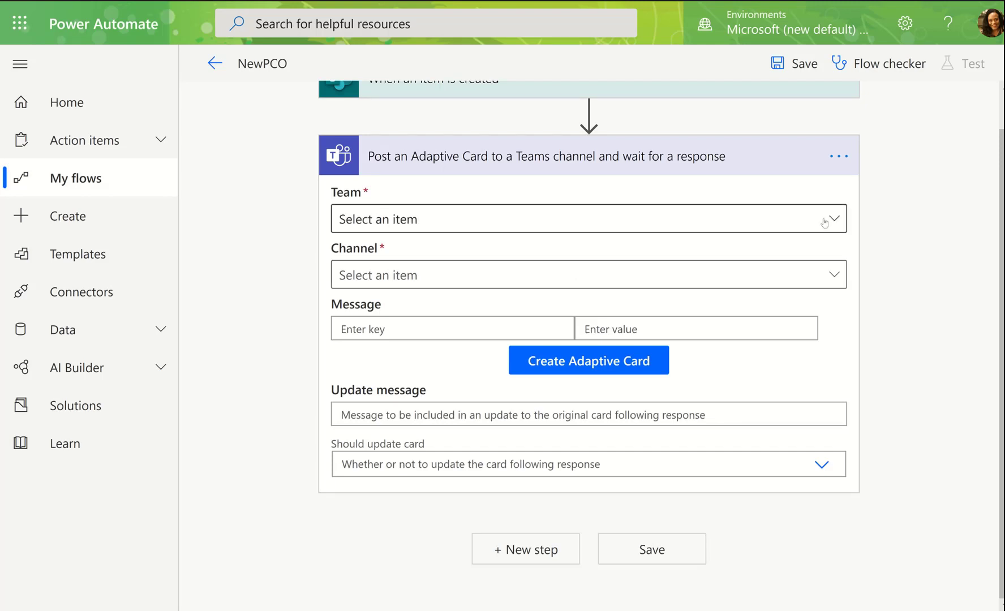
pyautogui.click(825, 221)
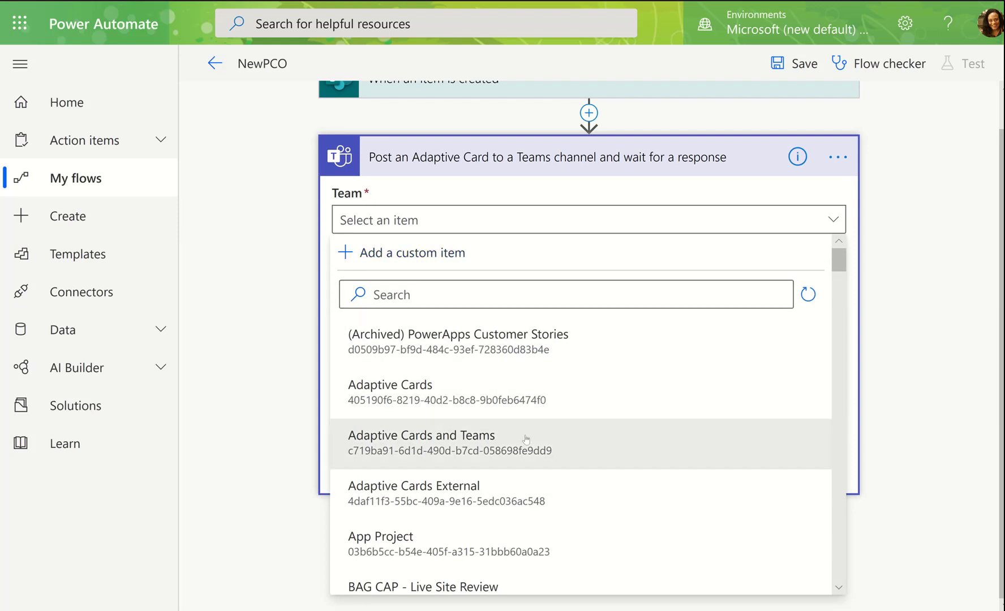
pyautogui.click(523, 438)
pyautogui.click(833, 276)
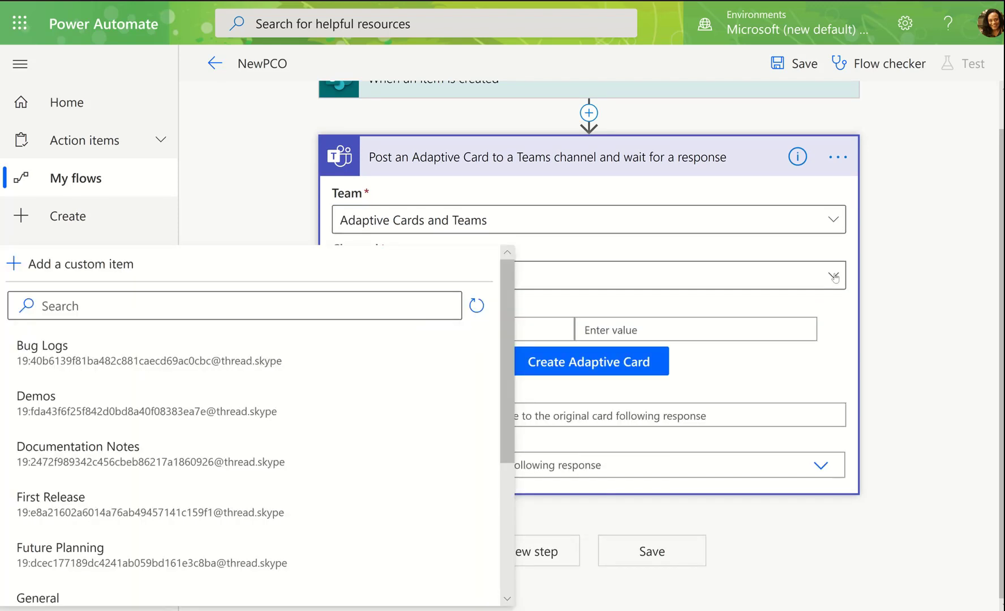
pyautogui.click(246, 404)
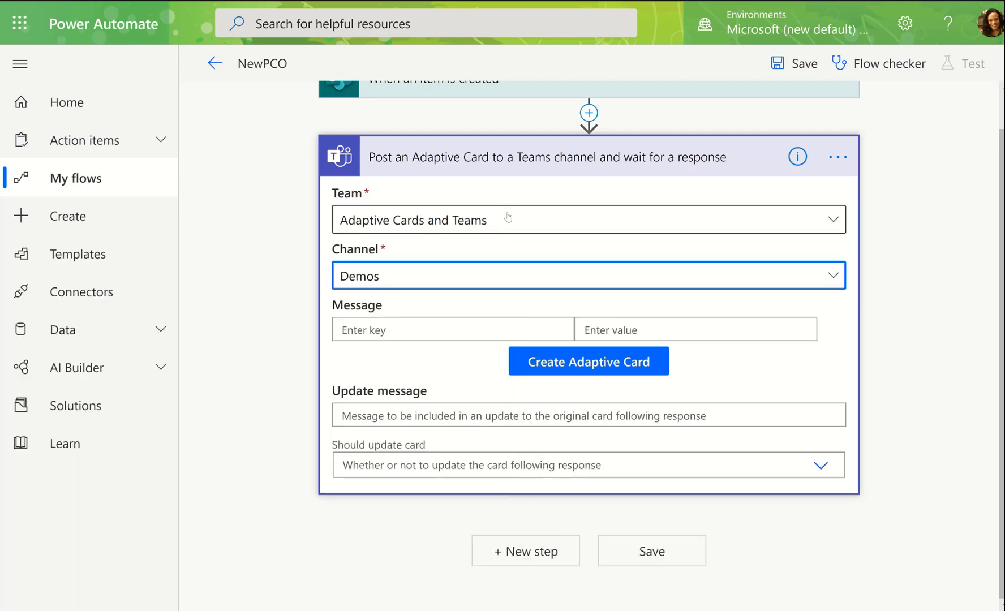
# Add a message key Contractor Name to the adaptive card action and map it to the dynamic value Contractor Company Value
pyautogui.click(502, 332)
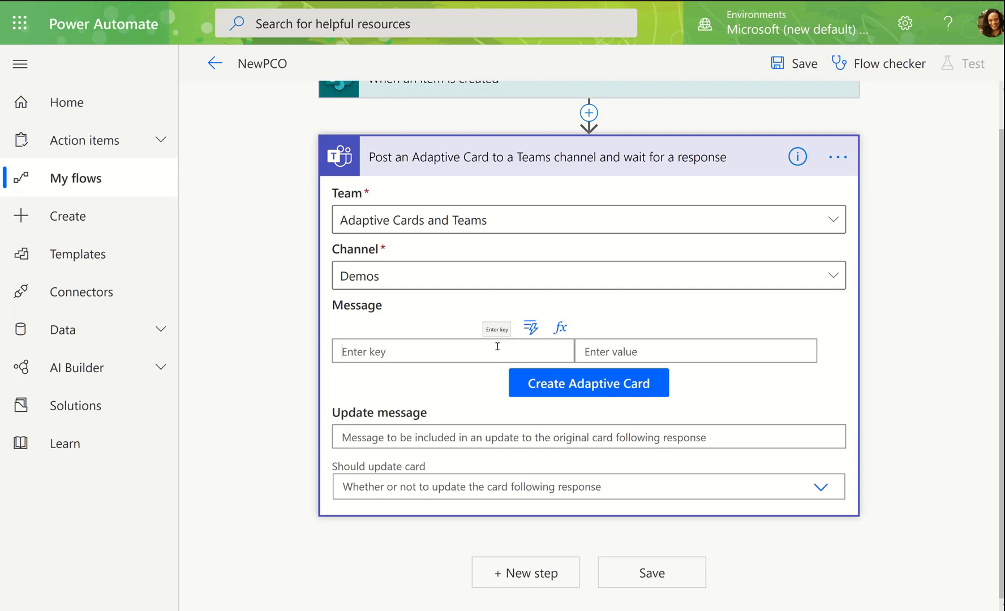
pyautogui.scroll(1, 498, 346)
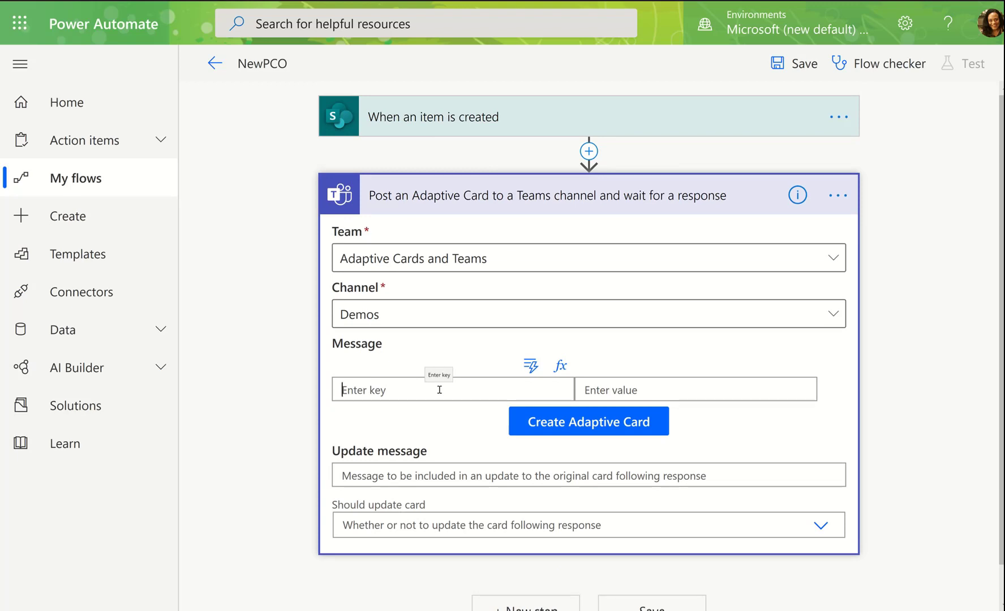
pyautogui.write('Contractor Name')
pyautogui.click(588, 384)
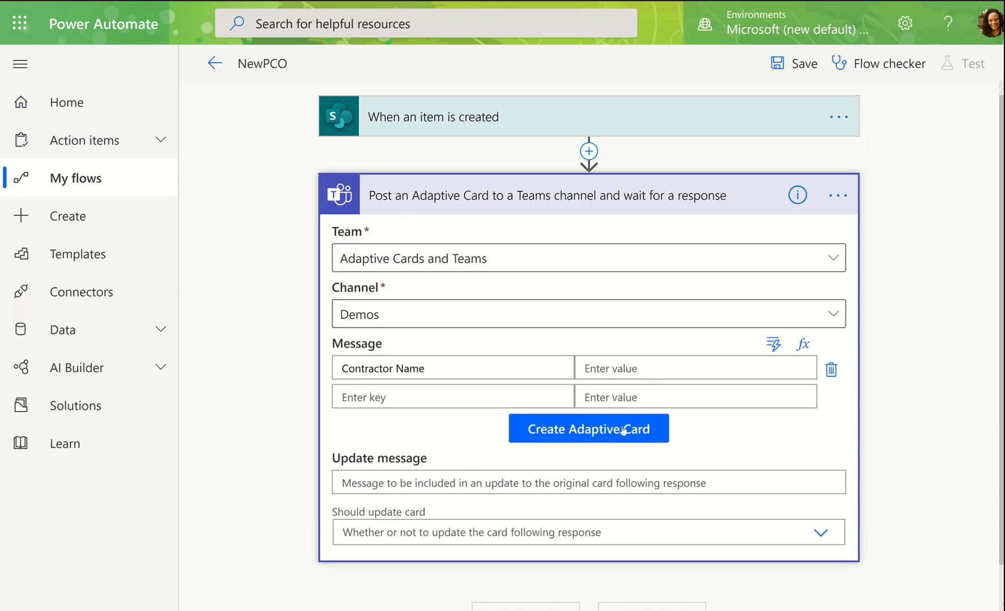
pyautogui.click(773, 343)
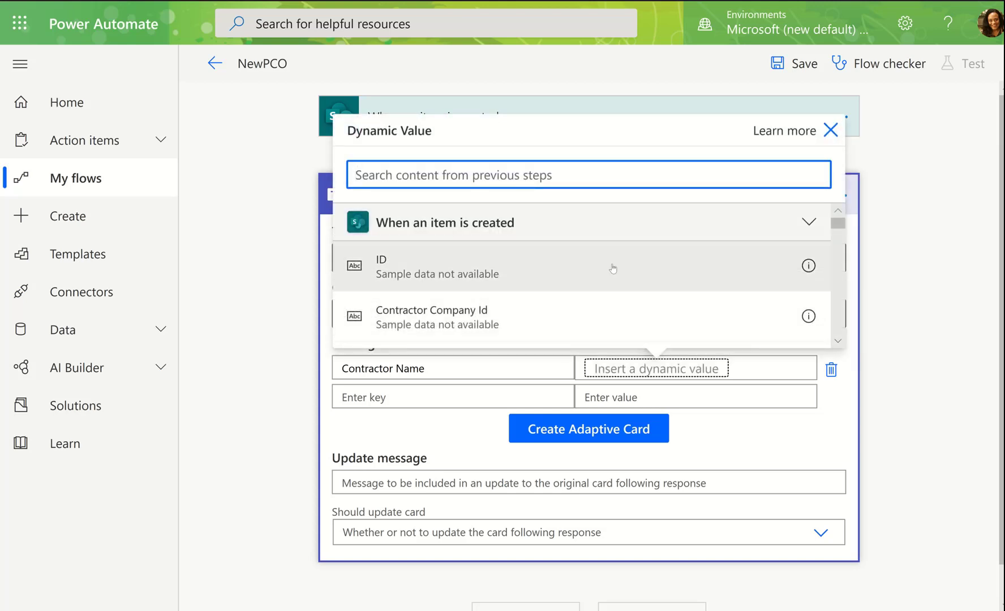
pyautogui.scroll(-2, 603, 300)
pyautogui.scroll(-3, 603, 304)
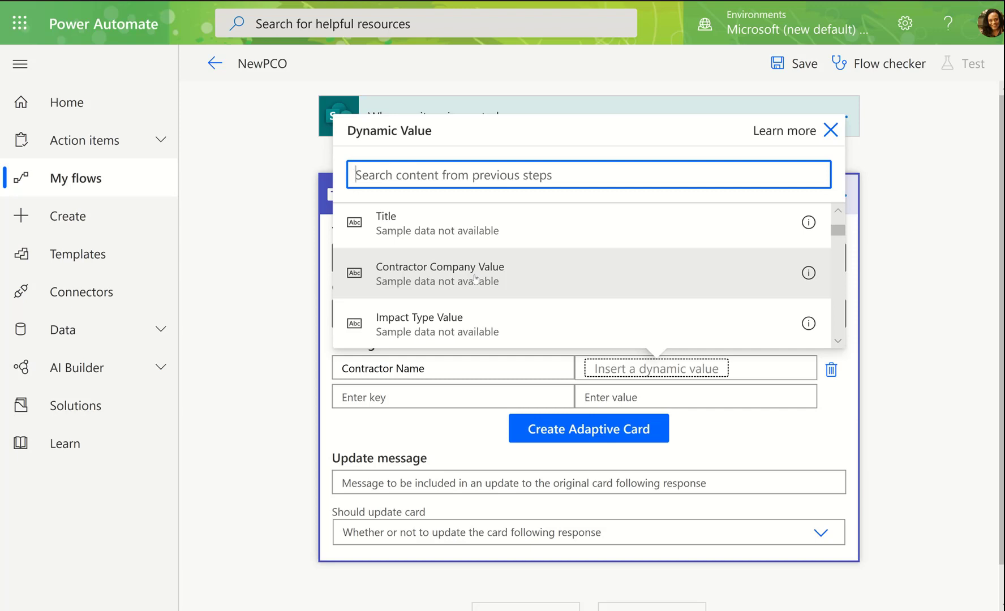
pyautogui.click(475, 277)
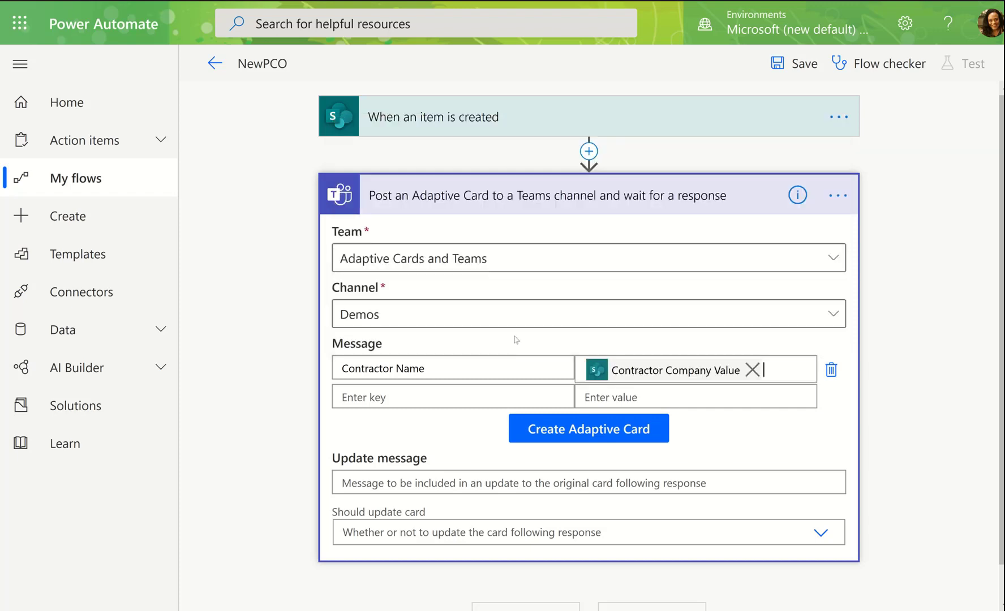
# Add a message key Description and map it to the dynamic value Description from the trigger
pyautogui.click(509, 399)
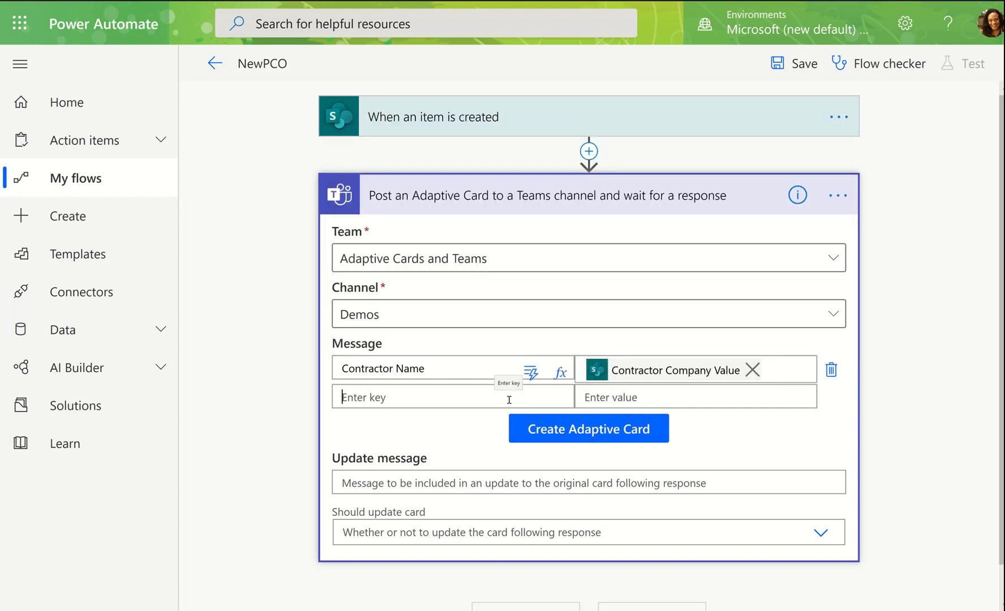
pyautogui.write('Description')
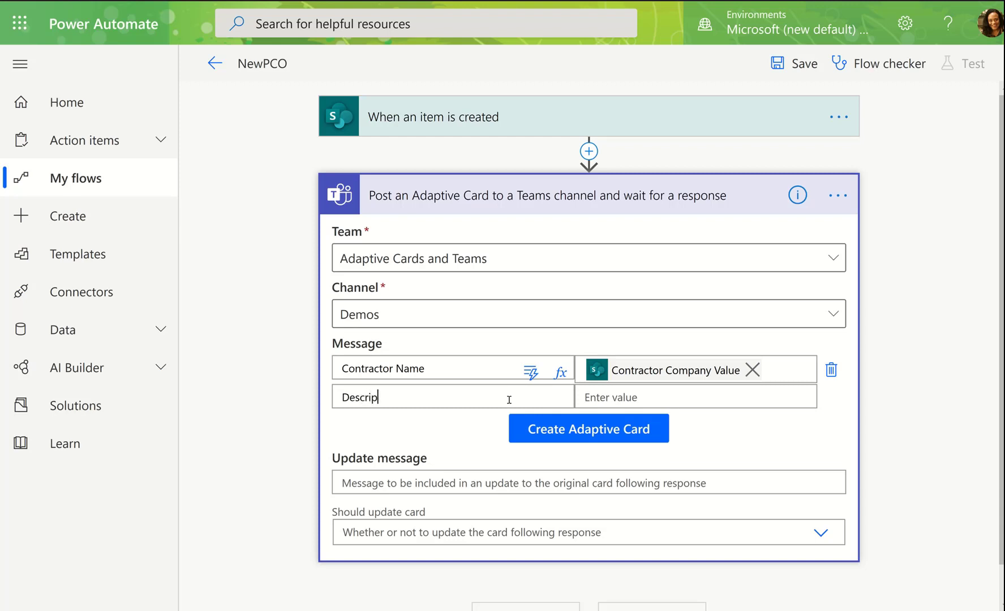
pyautogui.click(614, 399)
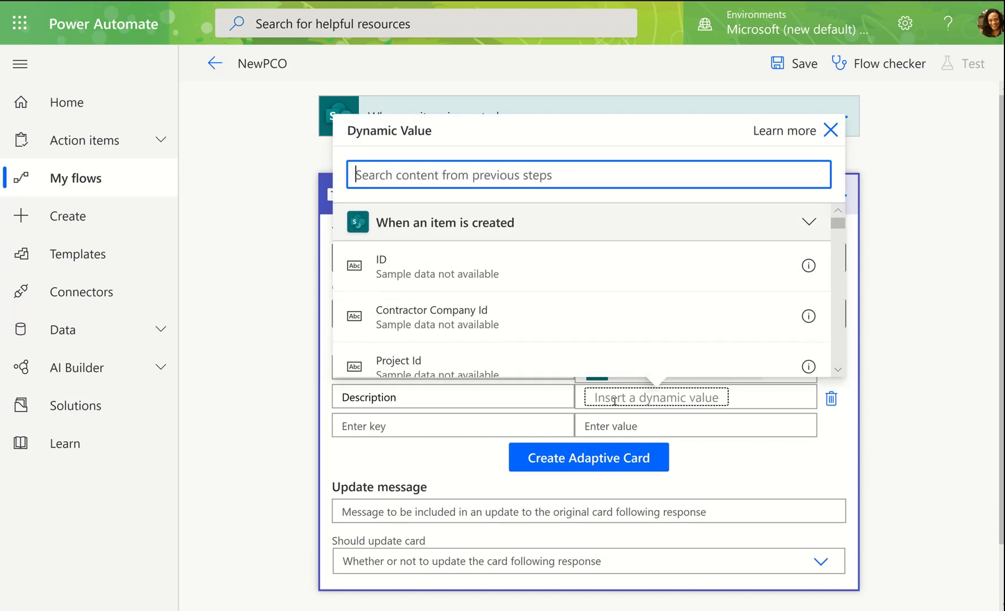
pyautogui.scroll(-1, 597, 320)
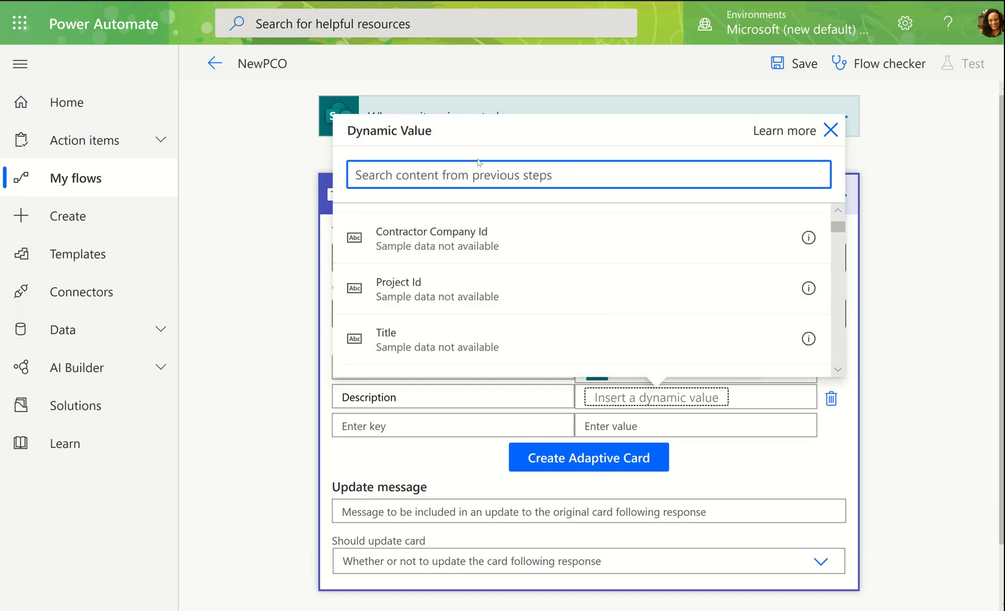
pyautogui.write('desc')
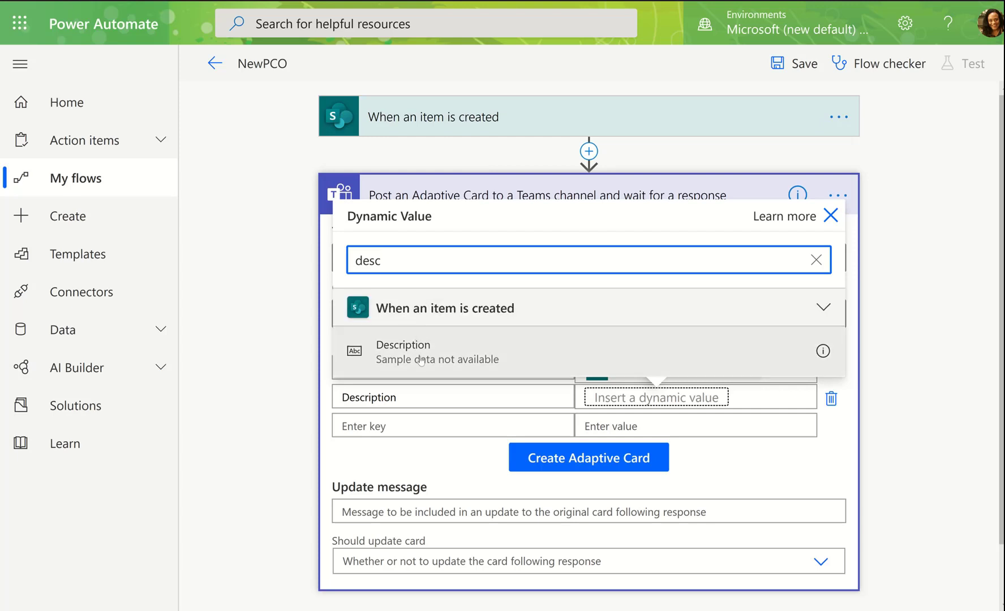
pyautogui.click(420, 351)
# Add a message key Cost Estimate and map it to the dynamic value Cost Estimate from the trigger
pyautogui.click(464, 426)
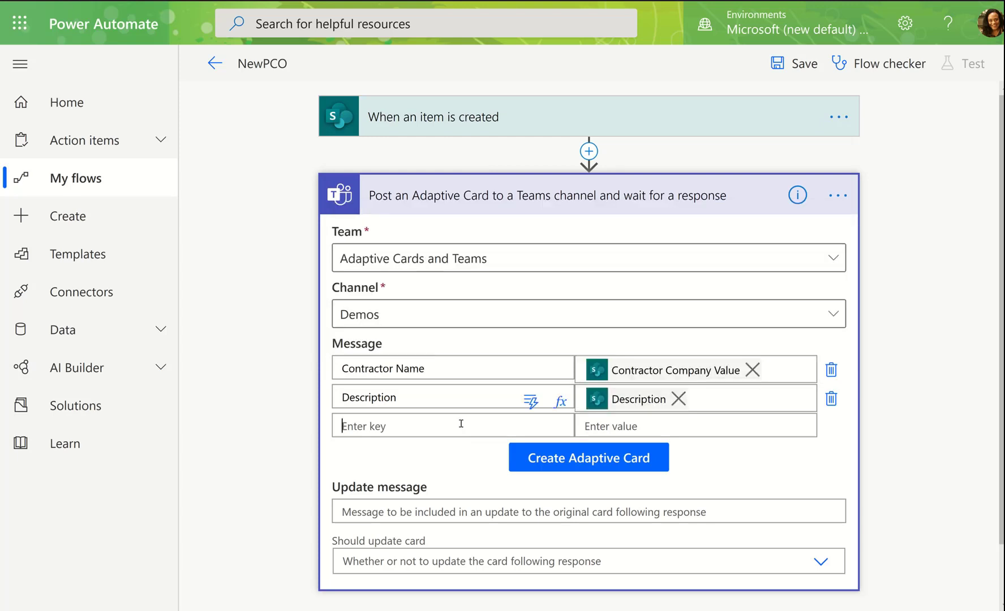
pyautogui.write('Cost Estimate')
pyautogui.click(630, 424)
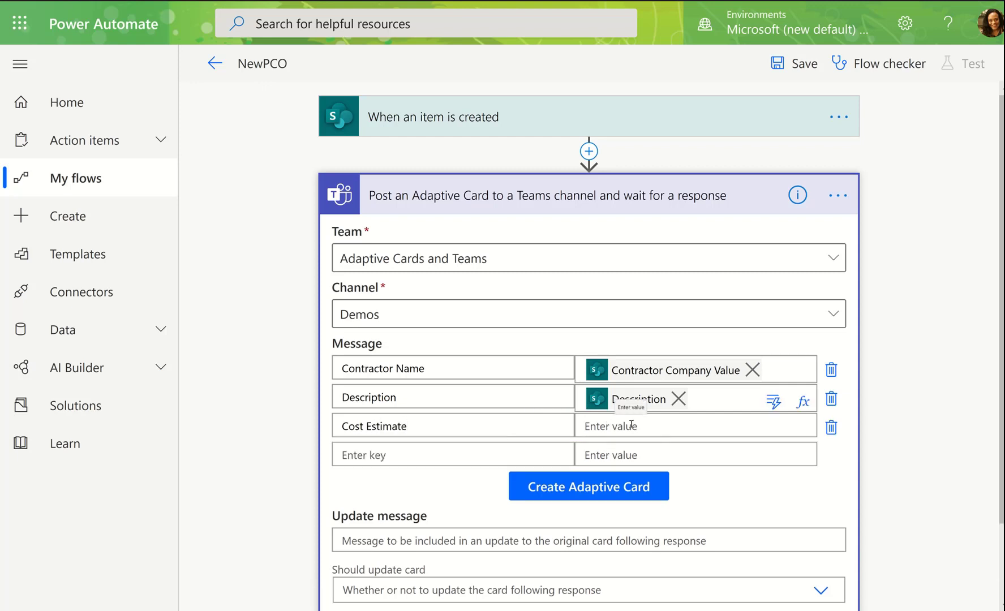
pyautogui.click(631, 423)
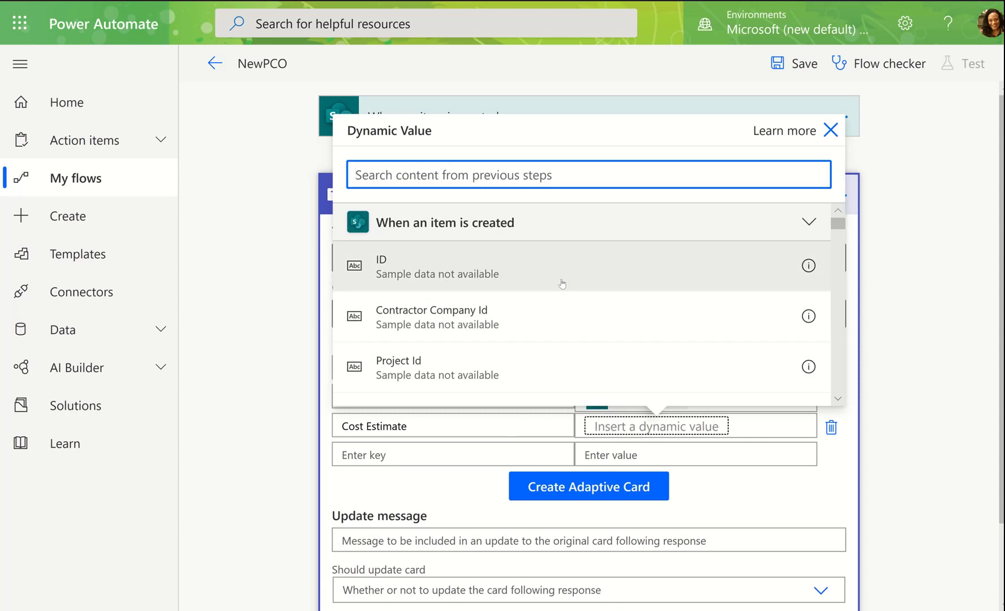
pyautogui.write('cost')
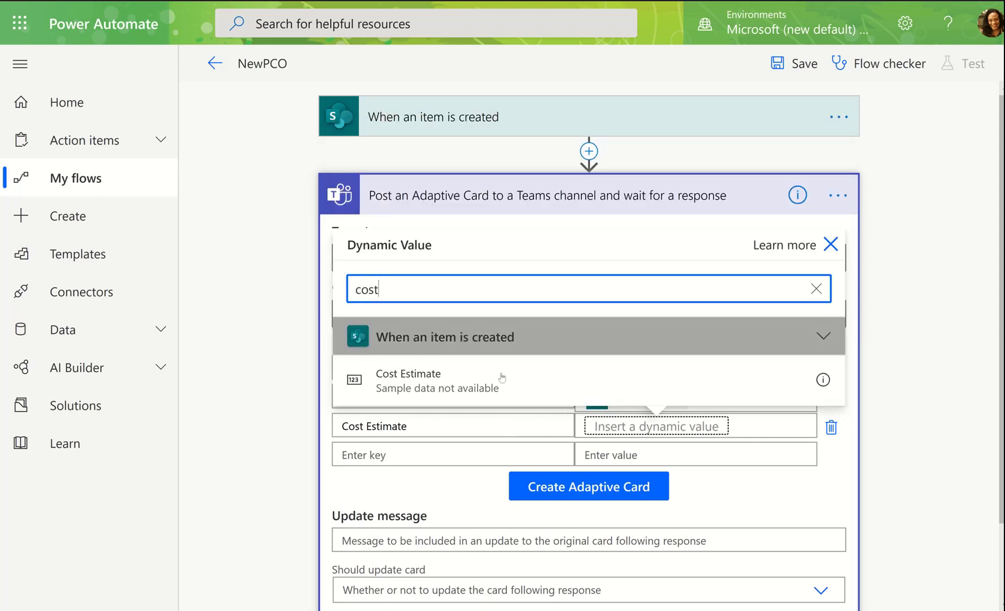
pyautogui.click(502, 378)
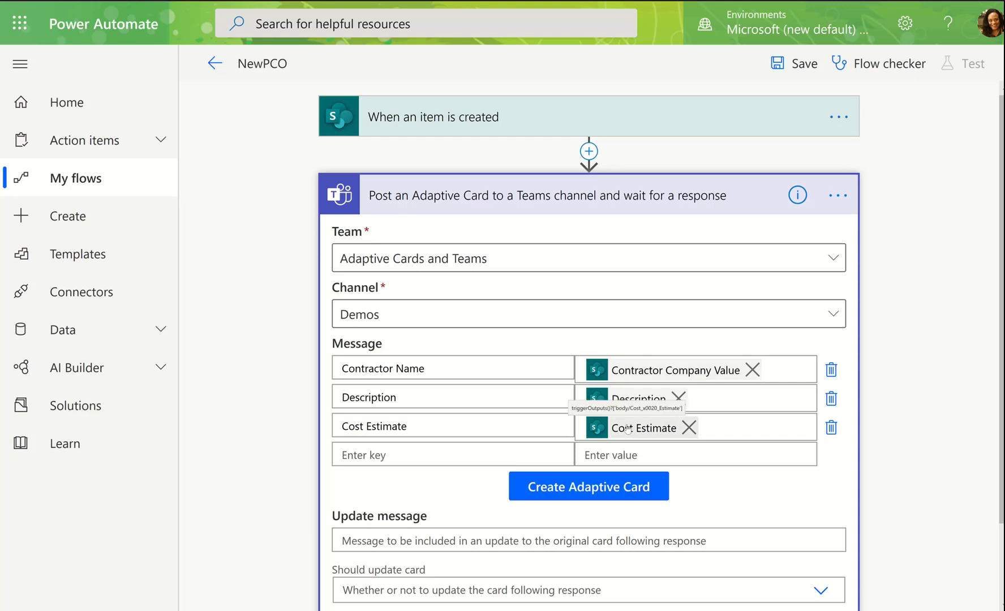
# Set the adaptive card action's update message to "Response received" and Should update card to Yes
pyautogui.scroll(-2, 533, 464)
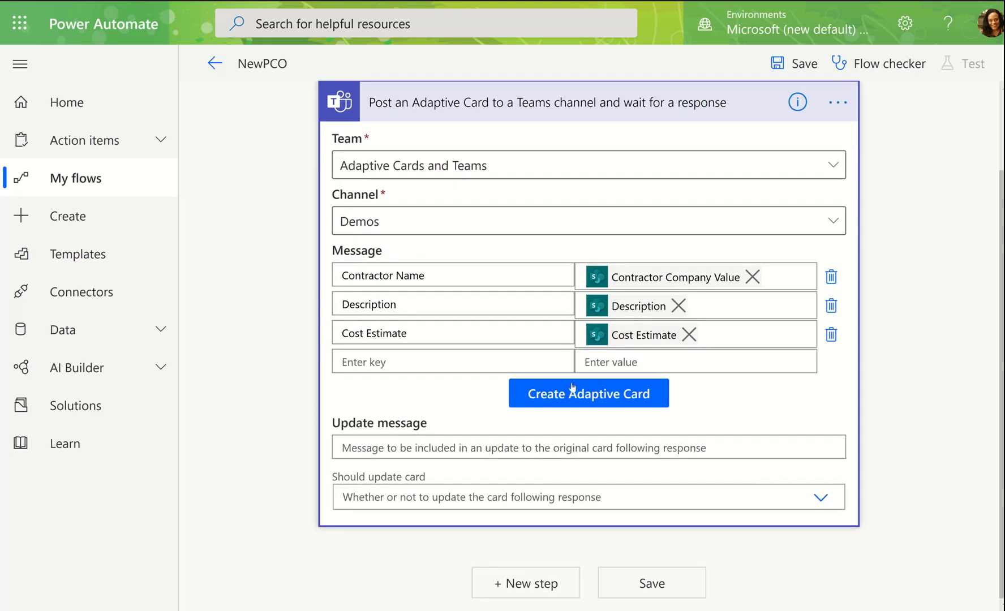
pyautogui.click(424, 448)
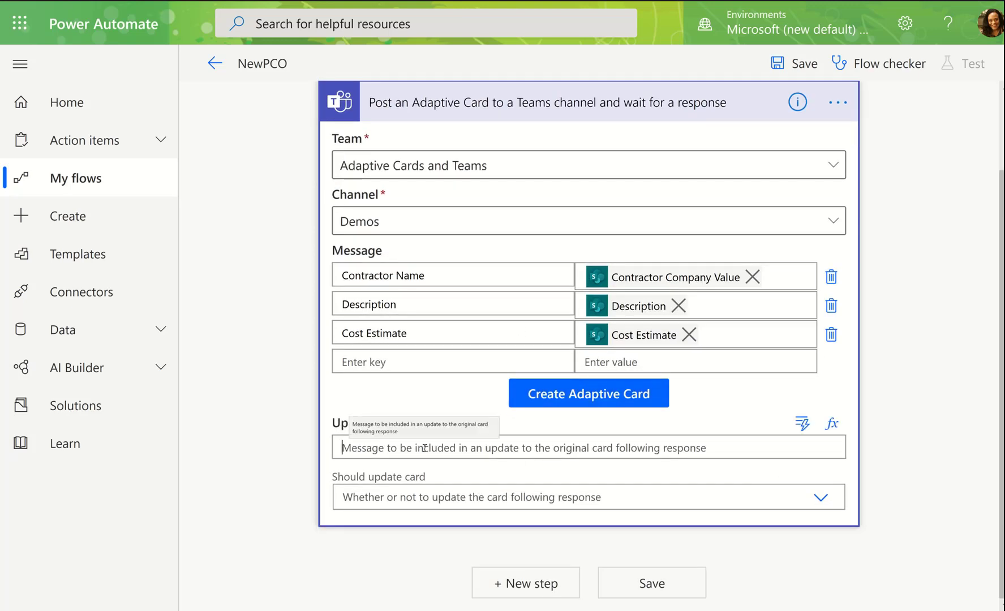
pyautogui.write('Resp')
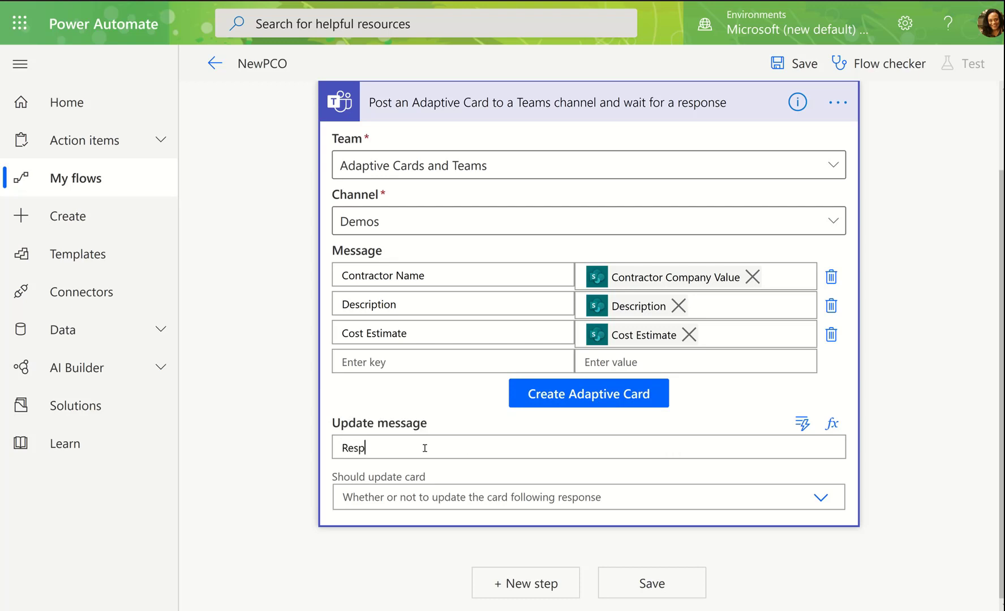
pyautogui.write('onse successful')
pyautogui.press('BackSpace')
pyautogui.press('BackSpace')
pyautogui.press('BackSpace')
pyautogui.press('BackSpace')
pyautogui.press('BackSpace')
pyautogui.press('BackSpace')
pyautogui.press('BackSpace')
pyautogui.press('BackSpace')
pyautogui.press('BackSpace')
pyautogui.press('BackSpace')
pyautogui.write('reciev')
pyautogui.press('BackSpace')
pyautogui.press('BackSpace')
pyautogui.press('BackSpace')
pyautogui.write('eived')
pyautogui.click(407, 496)
pyautogui.click(415, 534)
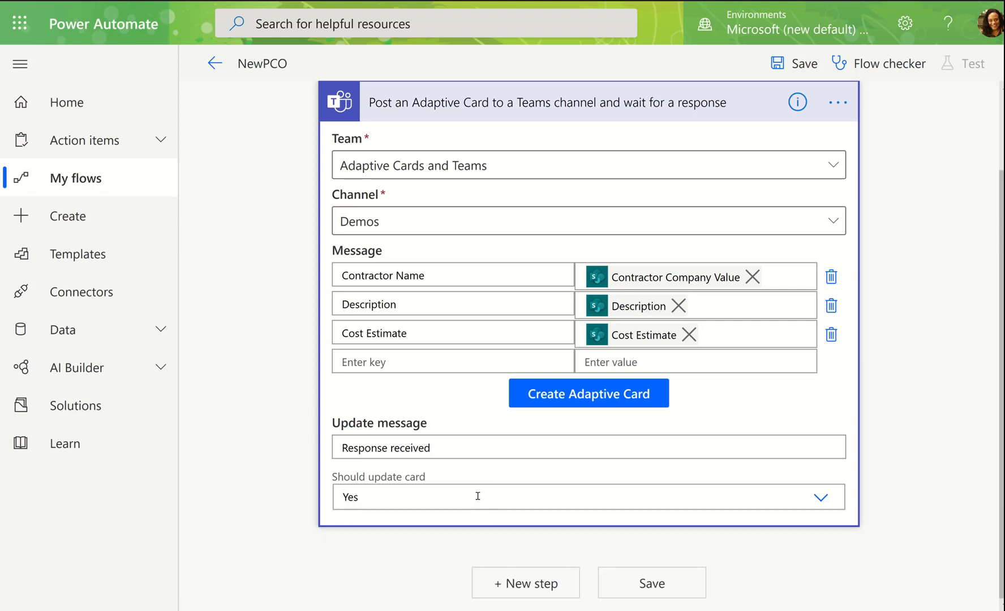
pyautogui.moveTo(331, 423); pyautogui.dragTo(432, 430)
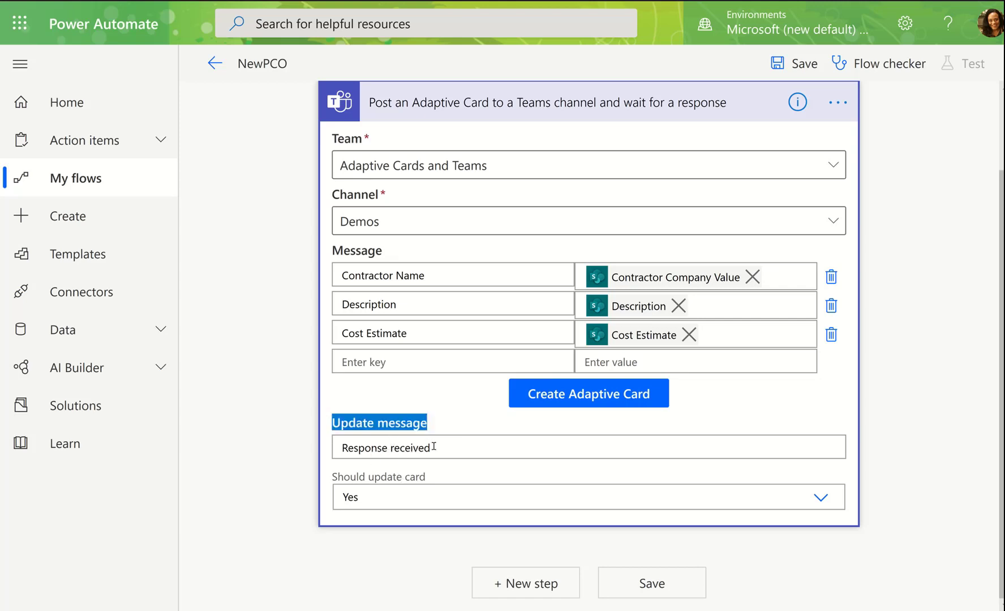
pyautogui.moveTo(431, 447); pyautogui.dragTo(338, 440)
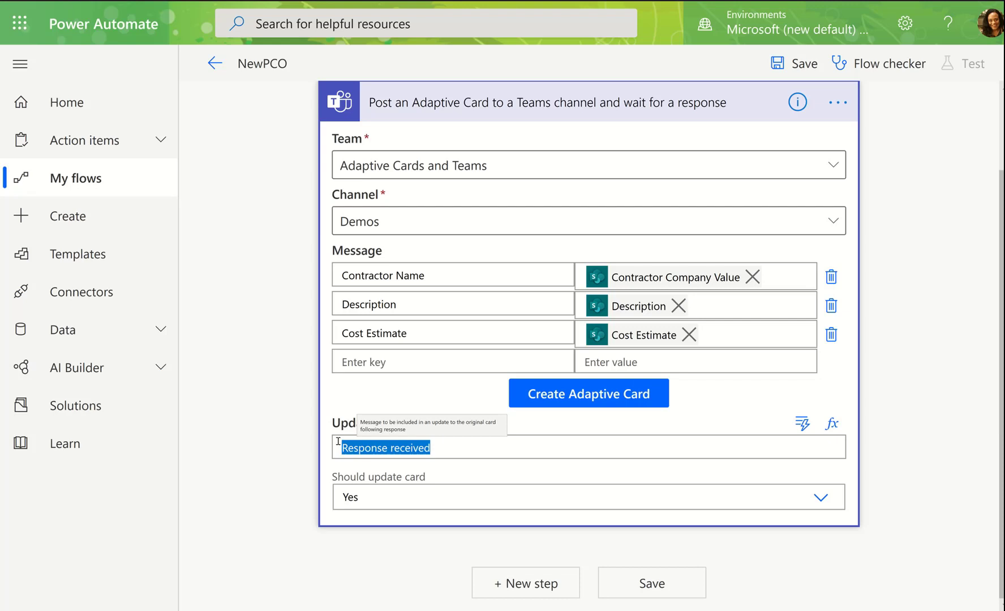
pyautogui.click(382, 521)
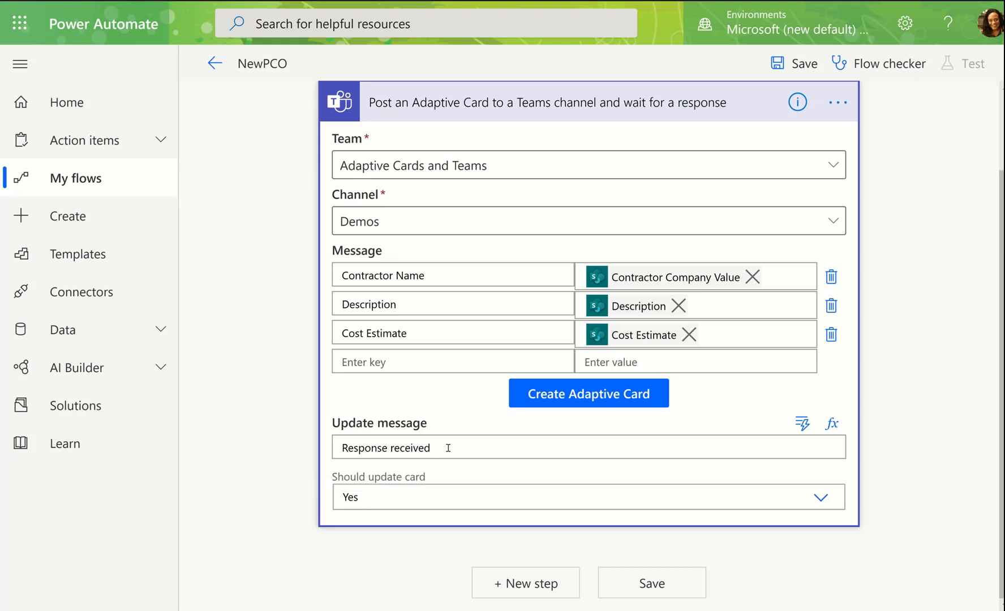
pyautogui.moveTo(447, 448); pyautogui.dragTo(330, 447)
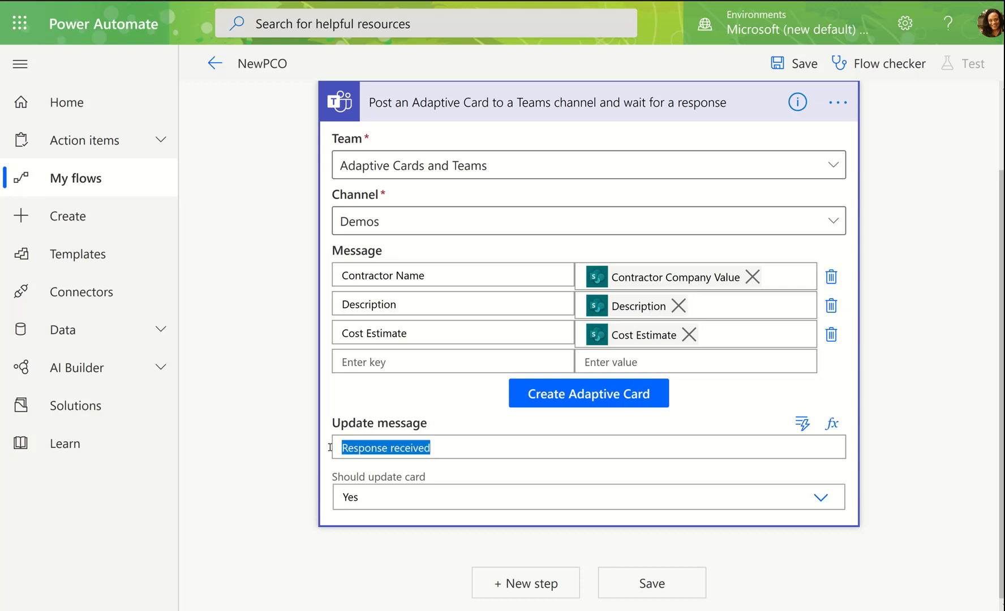
pyautogui.click(472, 424)
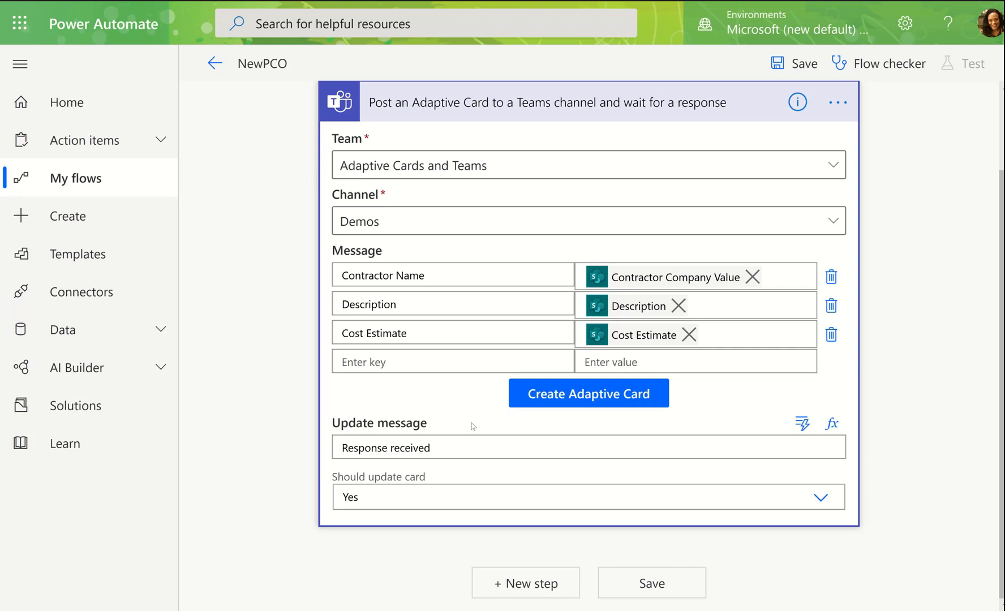
# Start creating the adaptive card and bind the "Tell us about yourself" heading to the Contractor Name field
pyautogui.click(574, 394)
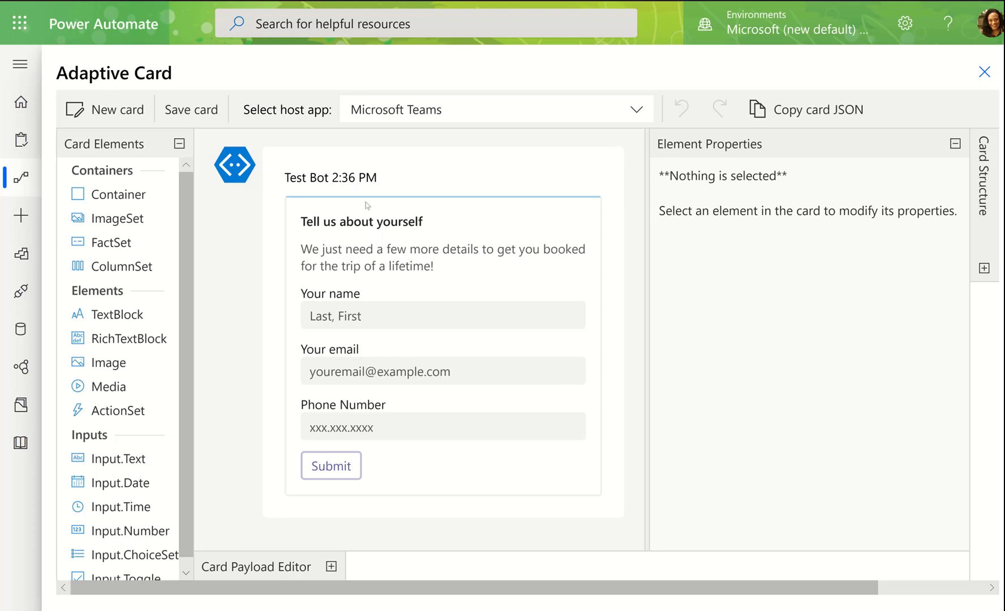
pyautogui.click(358, 225)
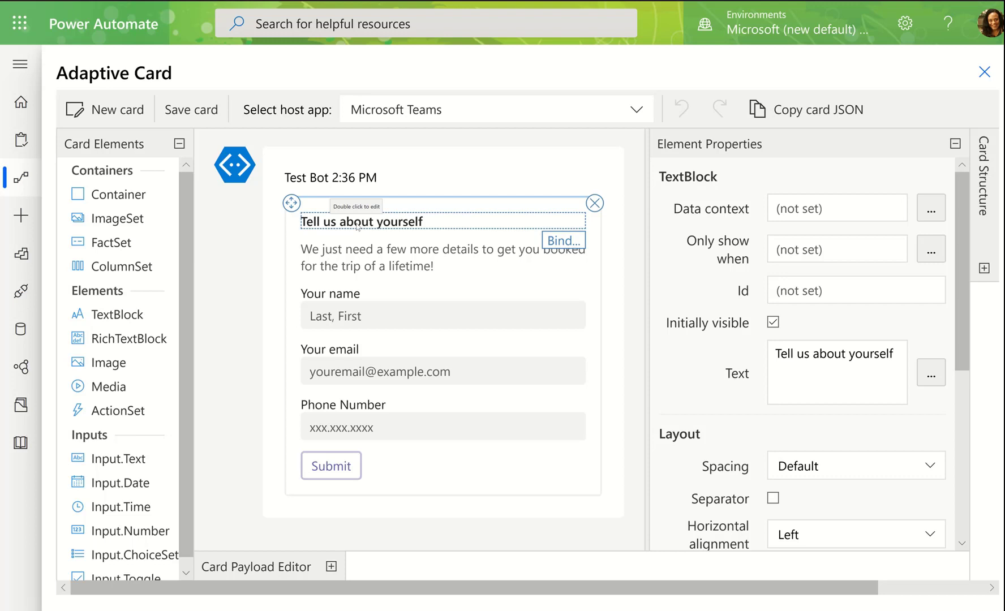
pyautogui.click(556, 242)
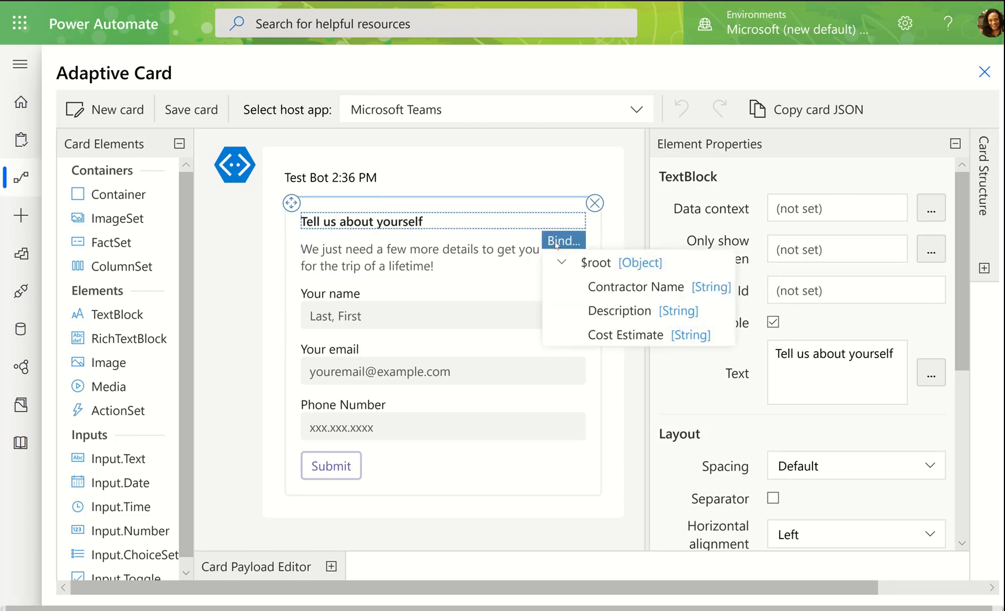
pyautogui.click(607, 290)
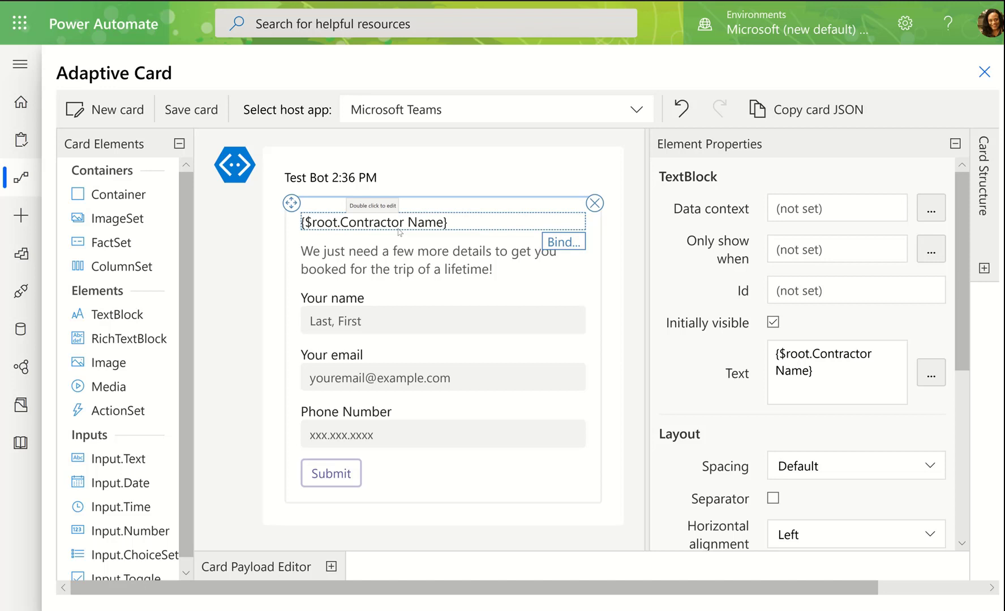
# Put the label "Contractor Name: " in front of the bound value in the card's heading TextBlock
pyautogui.click(775, 354)
pyautogui.write('Contr')
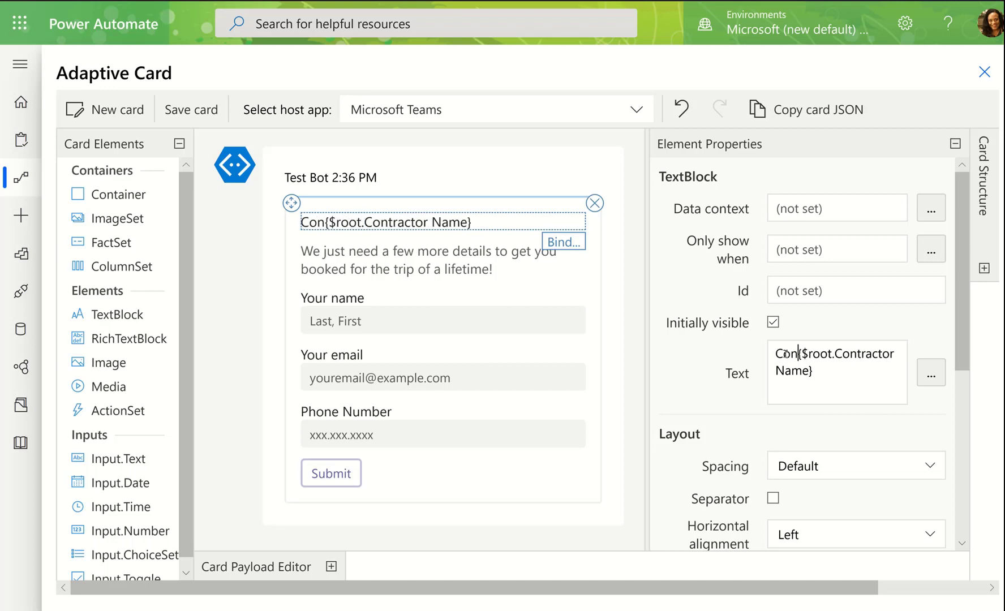
pyautogui.write('actor Nam')
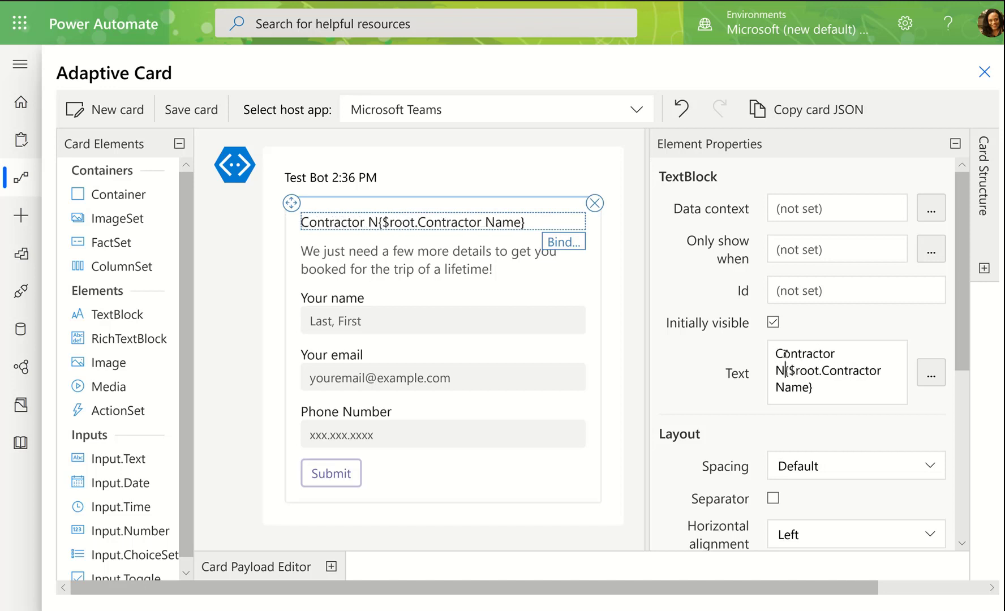
pyautogui.write('e:')
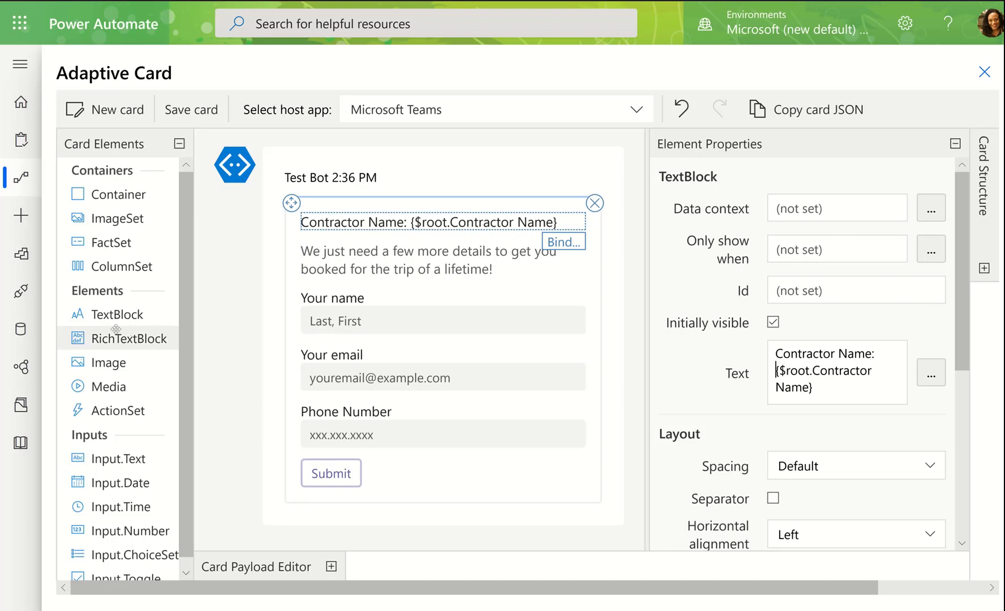
# Show the Card Structure instead of the Element Properties and examine how its entries correspond to the text blocks and inputs on the card
pyautogui.scroll(-1, 131, 283)
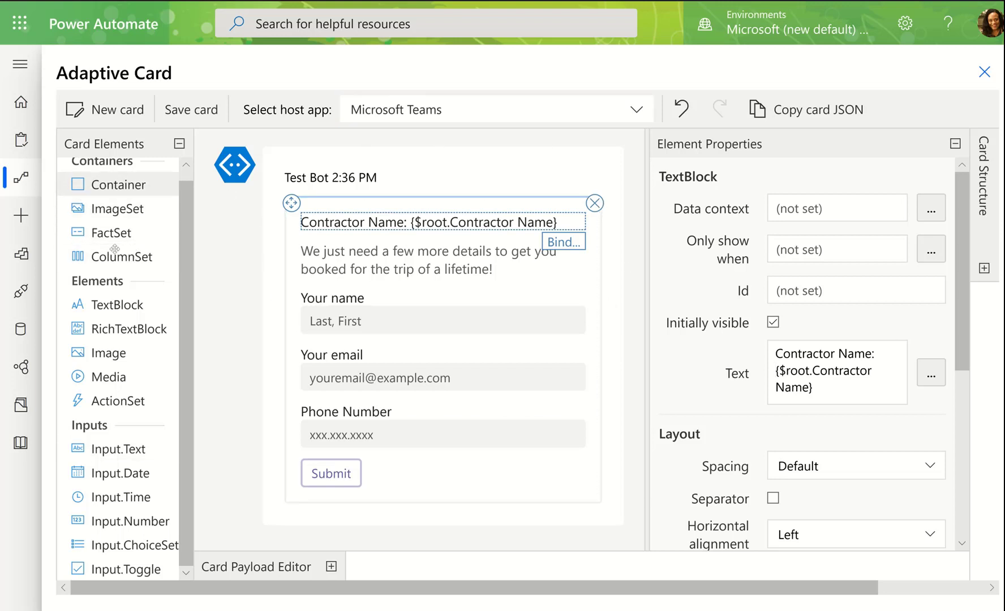
pyautogui.click(984, 269)
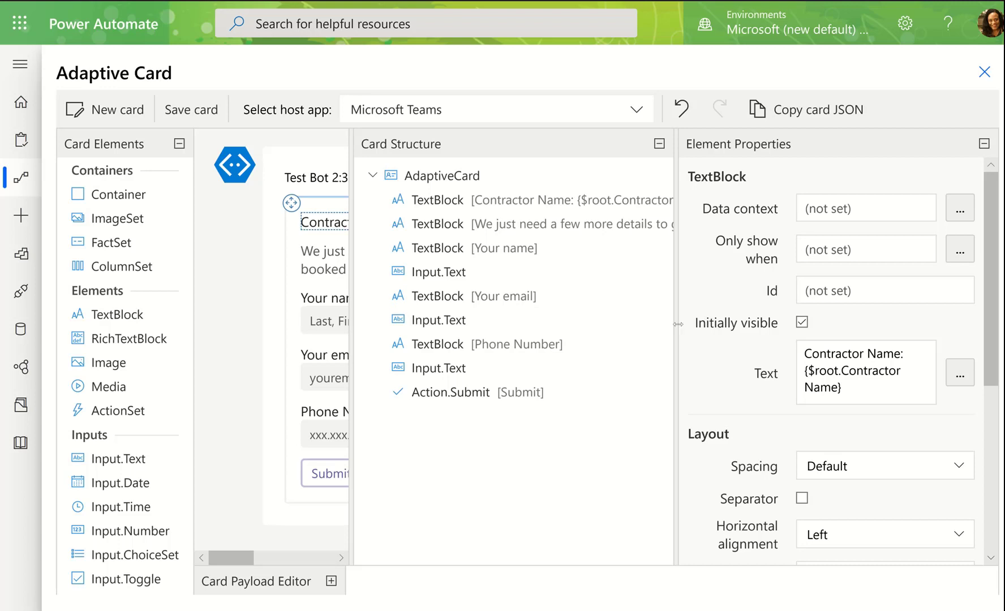
pyautogui.click(985, 144)
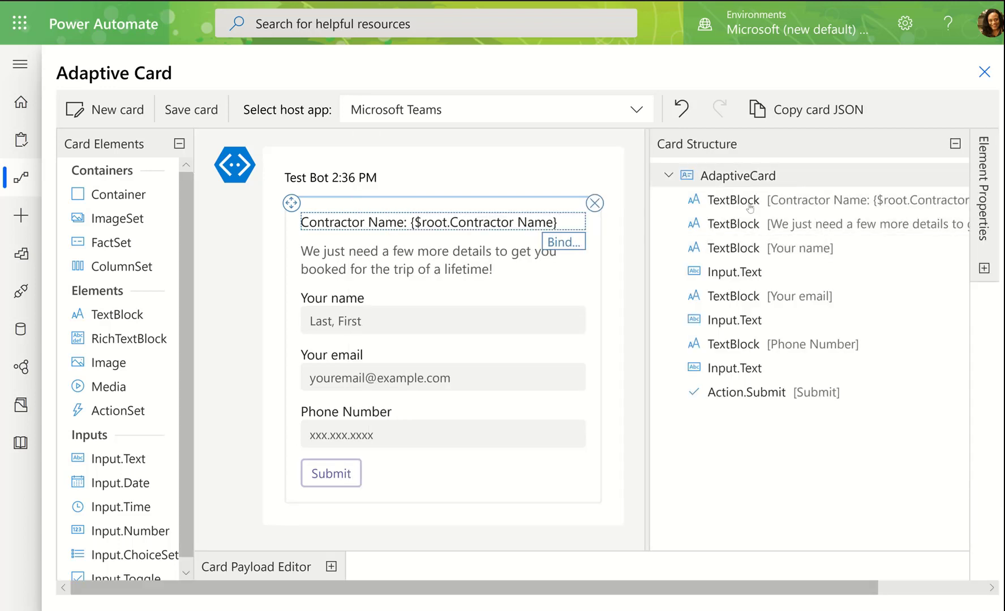
pyautogui.click(469, 243)
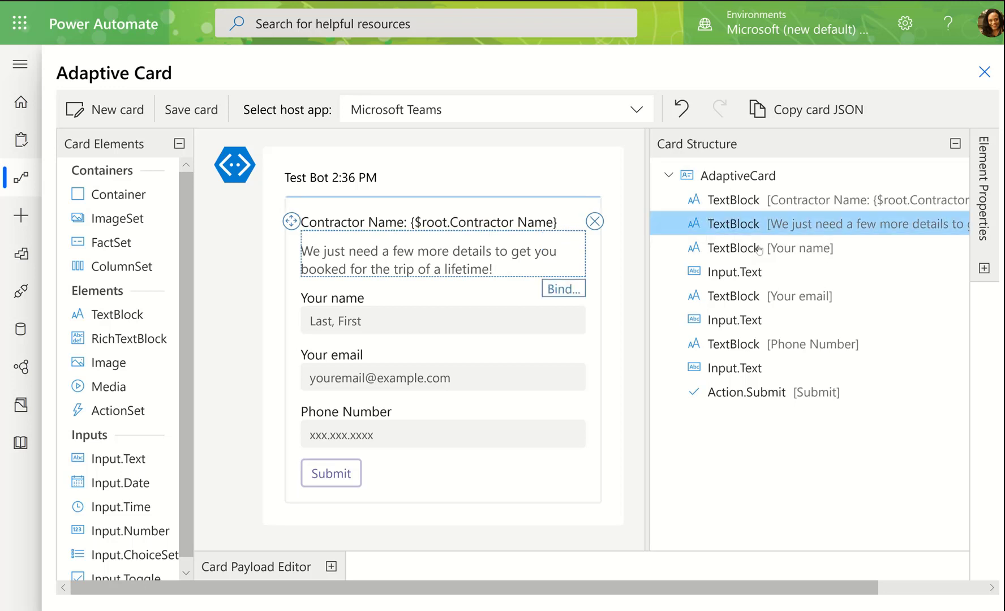
pyautogui.click(524, 224)
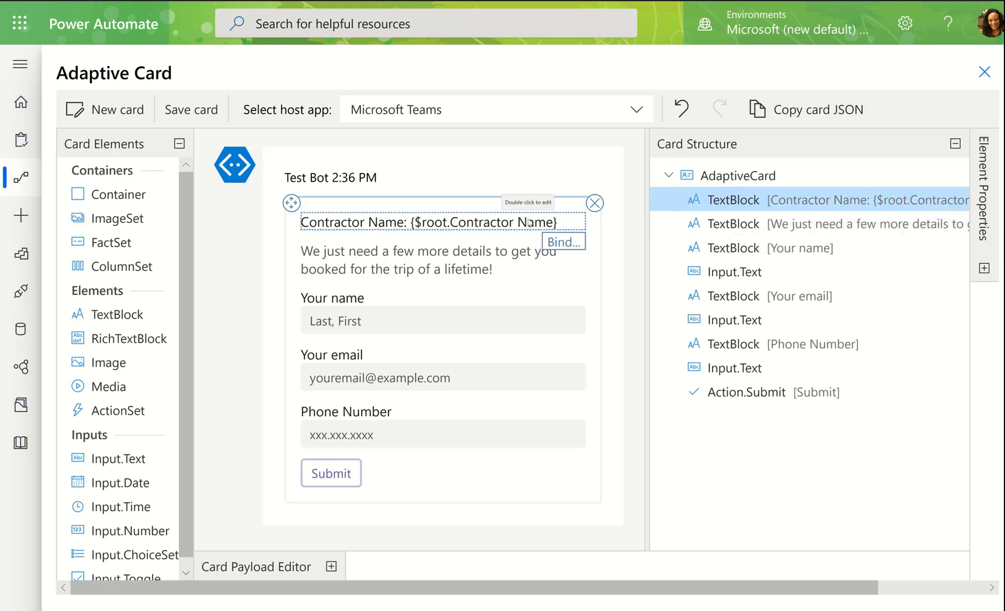
pyautogui.click(735, 274)
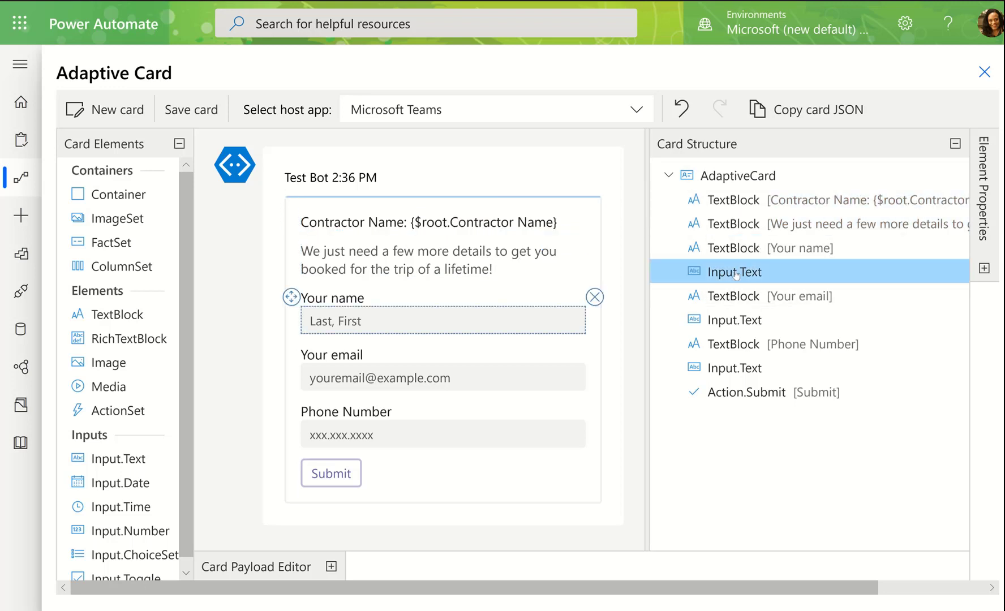
pyautogui.click(736, 371)
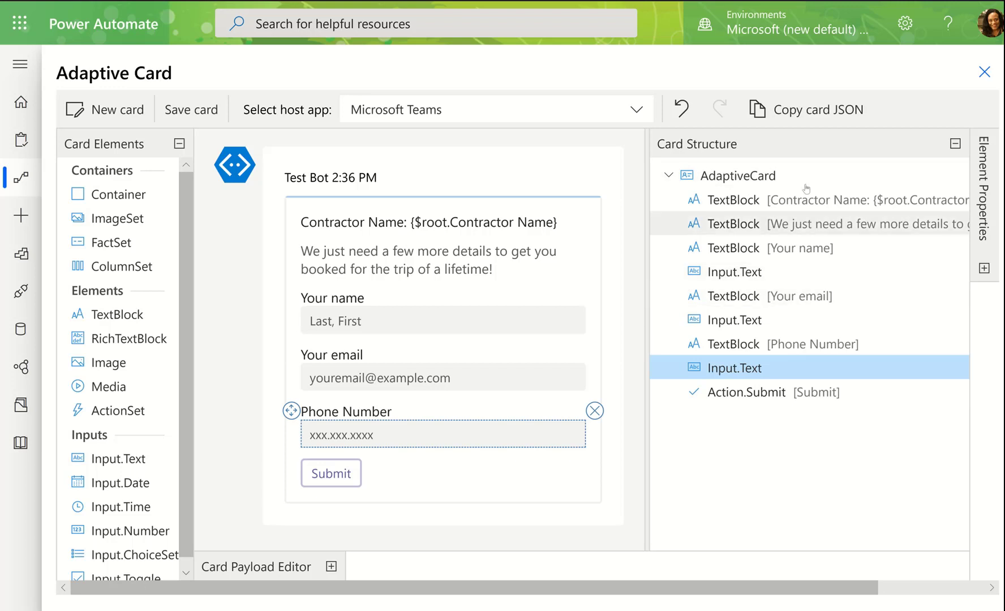
pyautogui.click(751, 182)
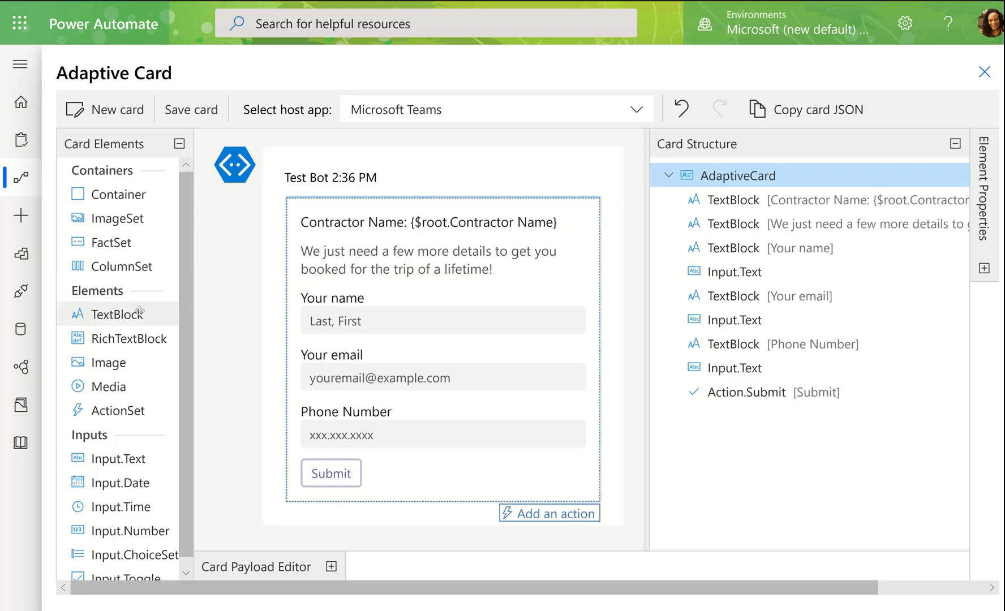
# Add a TextBlock above the Contractor Name heading on the card and show the Element Properties instead of the Card Structure
pyautogui.moveTo(204, 316); pyautogui.dragTo(279, 314)
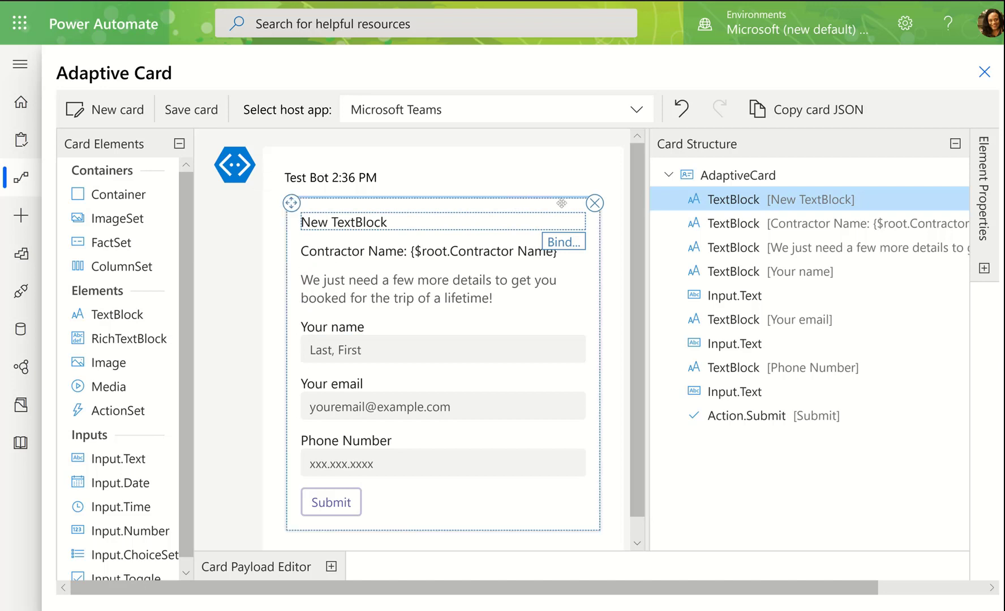
pyautogui.click(594, 203)
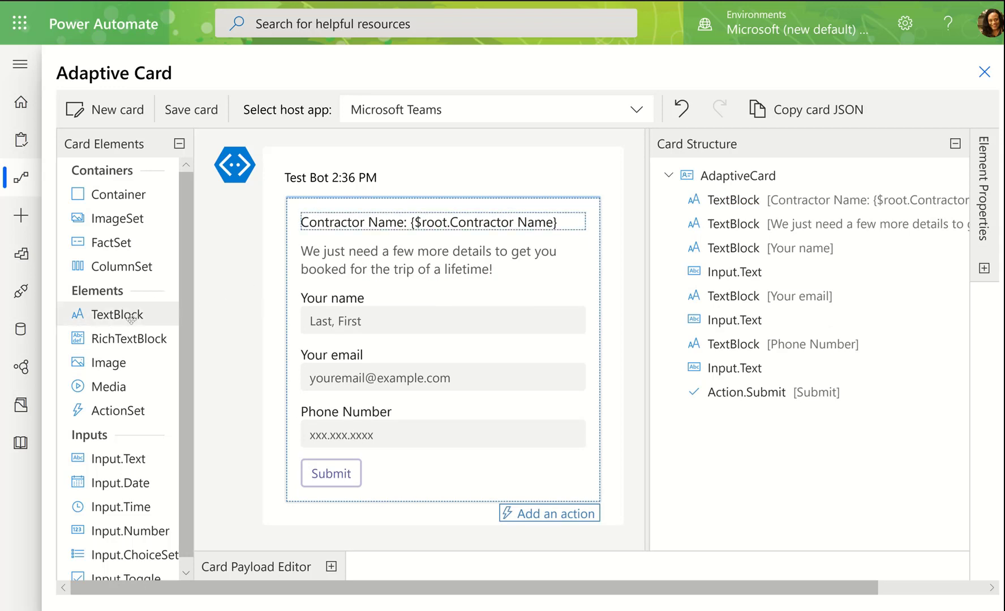
pyautogui.moveTo(129, 320); pyautogui.dragTo(360, 245)
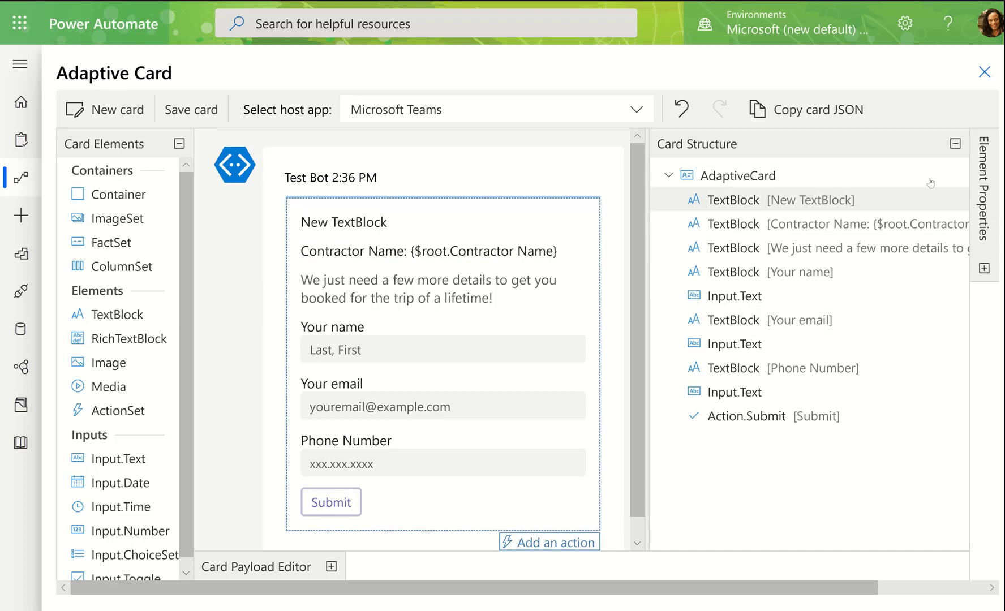
pyautogui.click(955, 144)
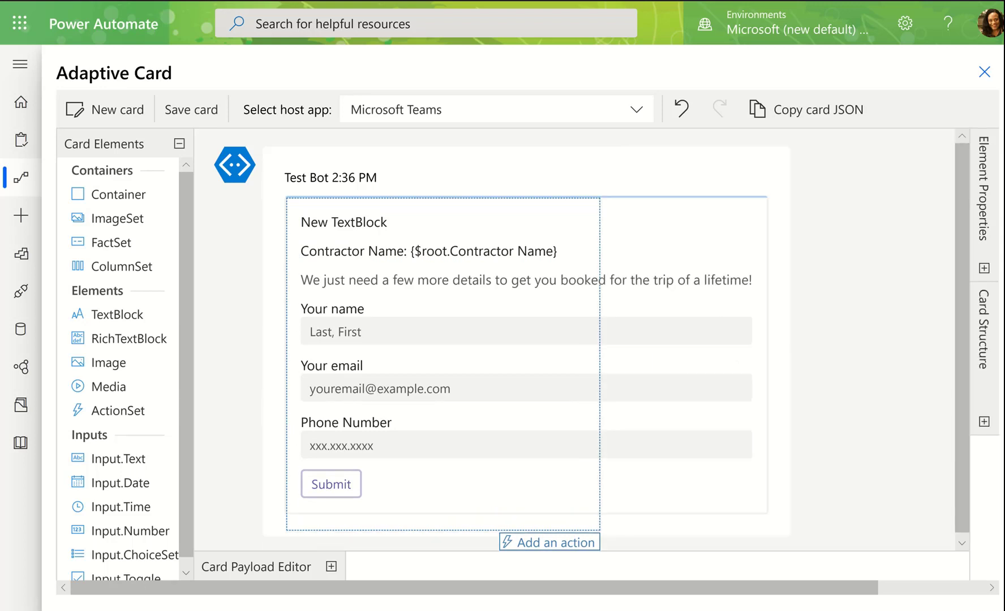
pyautogui.click(985, 268)
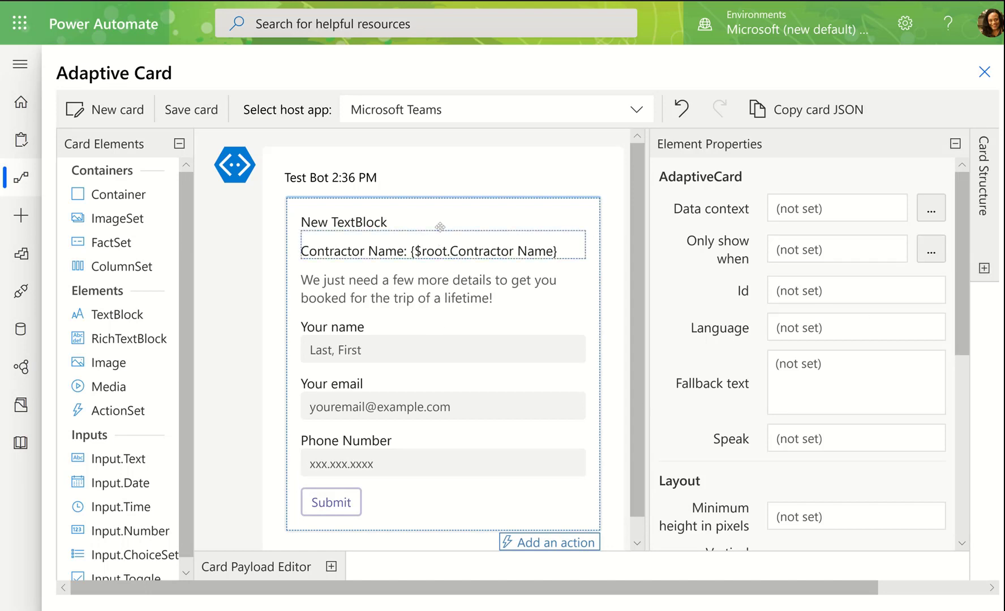
# Bind the new TextBlock above the Contractor Name heading to the Cost Estimate data field
pyautogui.click(484, 225)
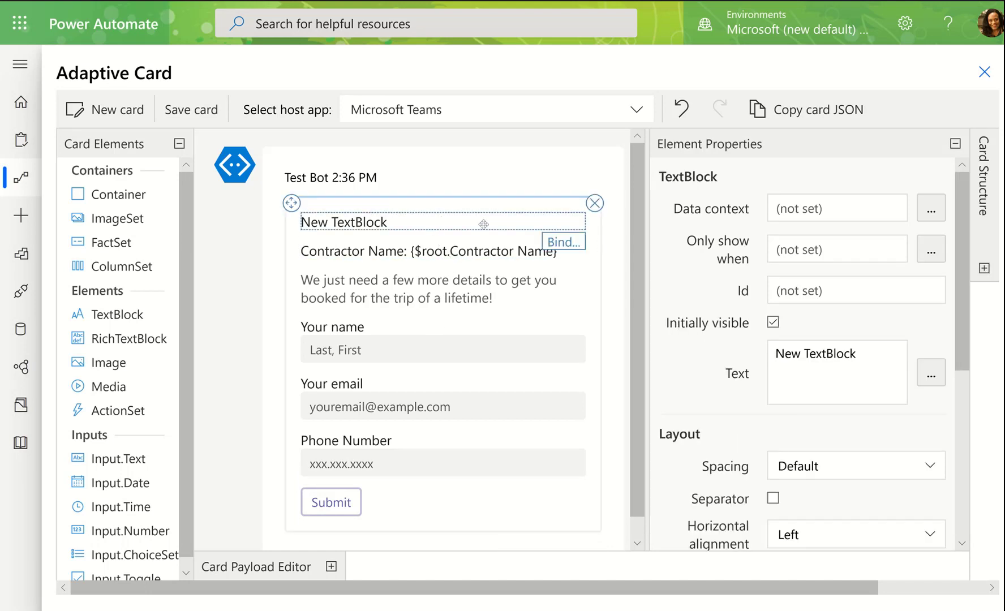
pyautogui.click(560, 244)
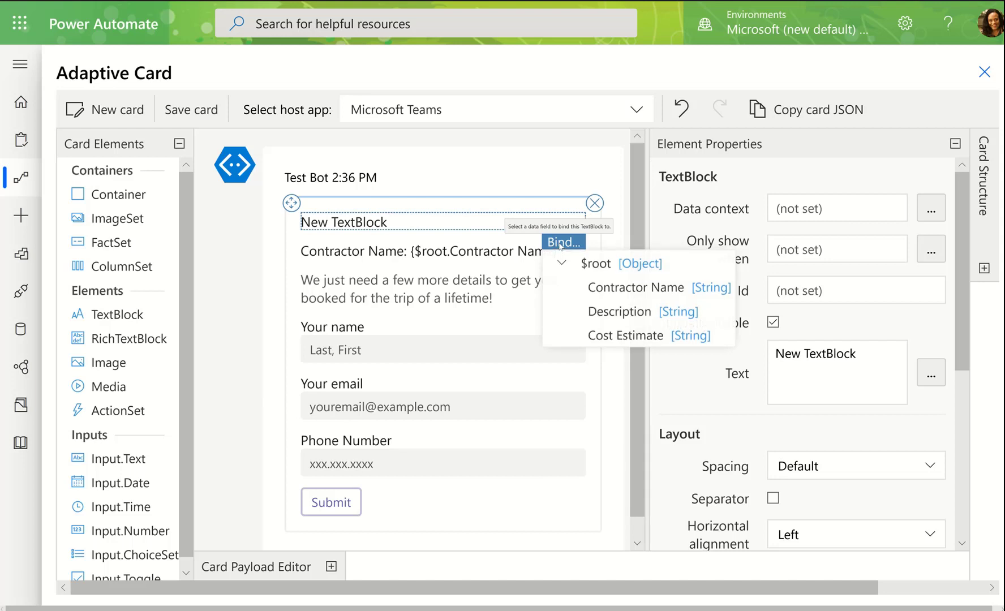
pyautogui.click(628, 336)
# Put the label "Cost Estimate: " in front of the bound value in the card's first TextBlock
pyautogui.click(799, 354)
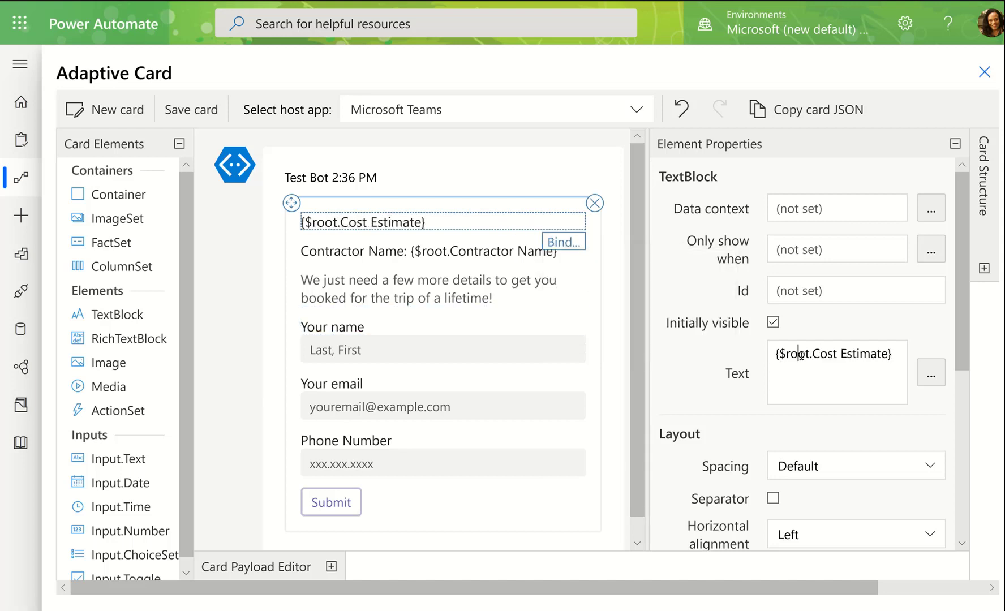
pyautogui.press('Home')
pyautogui.write('Cost Estimate')
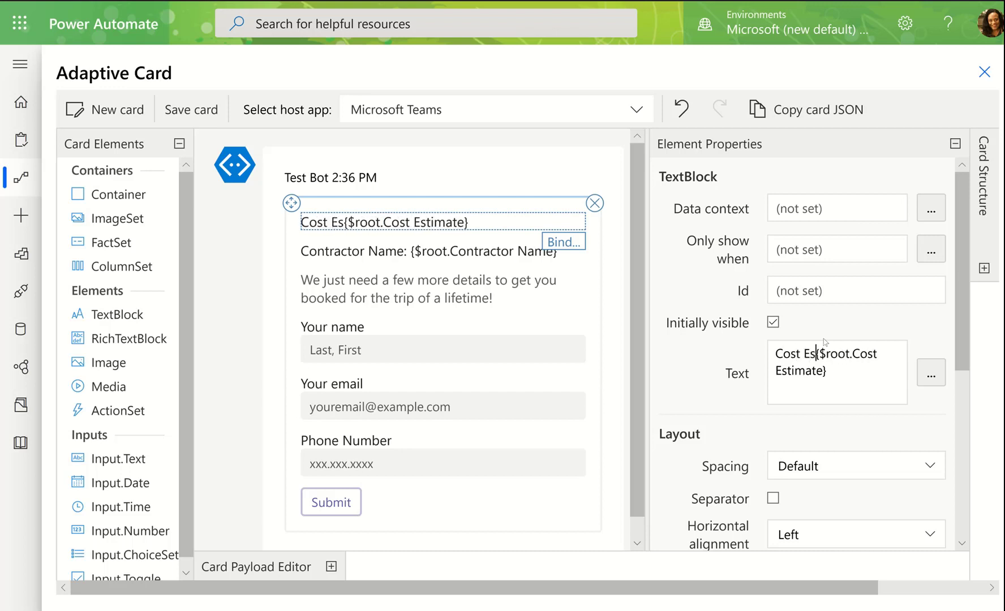
pyautogui.write(':')
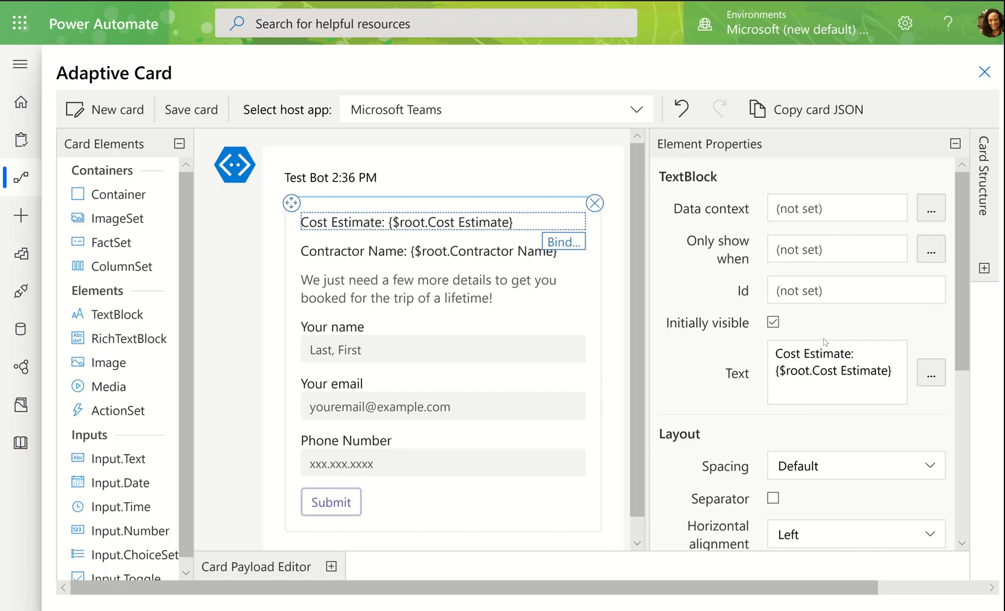
pyautogui.moveTo(893, 346); pyautogui.dragTo(757, 356)
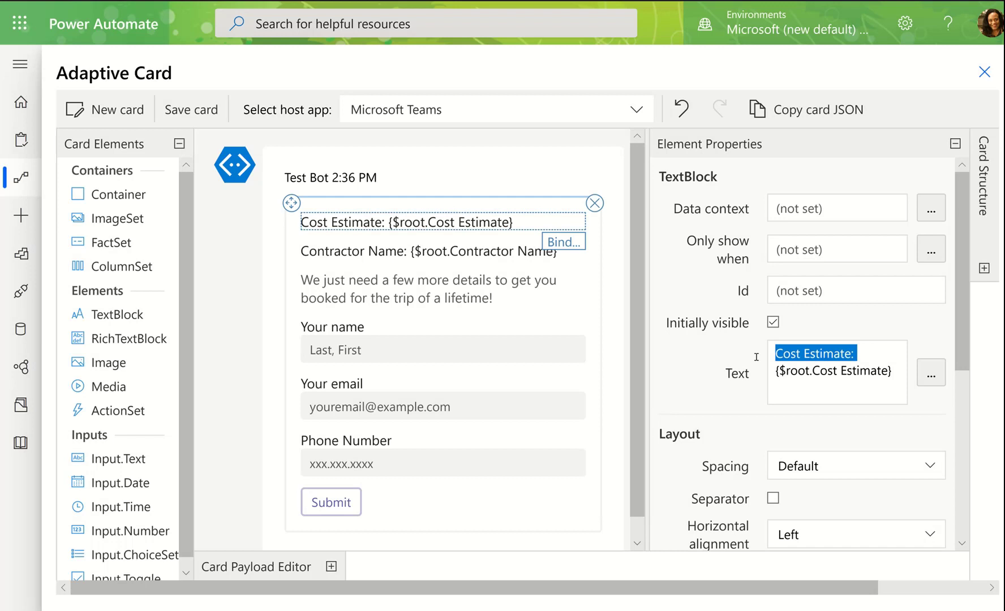
pyautogui.moveTo(894, 377); pyautogui.dragTo(770, 380)
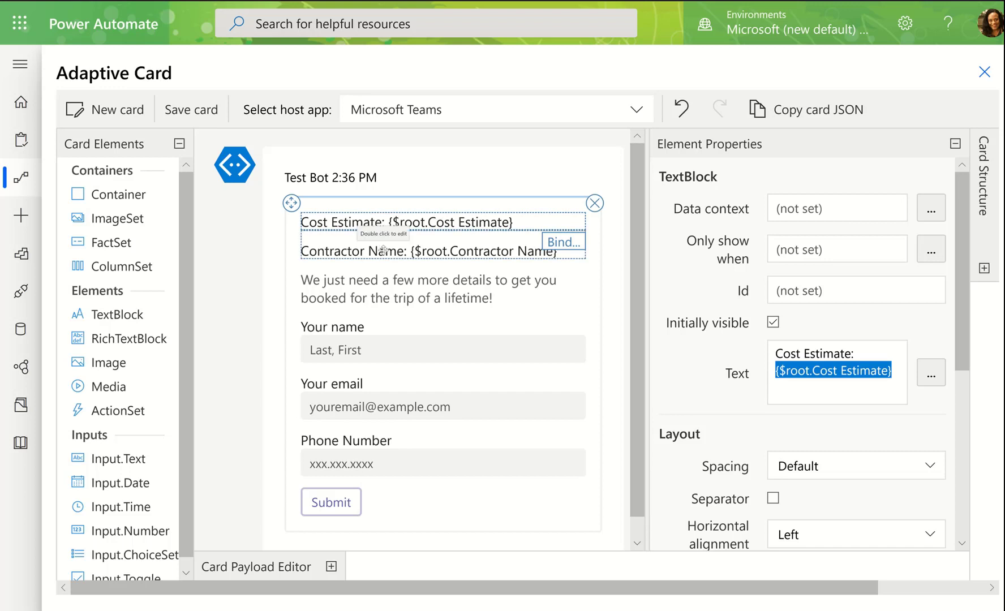
# Bind the "We just need a few more details" TextBlock to the Description data field
pyautogui.click(379, 290)
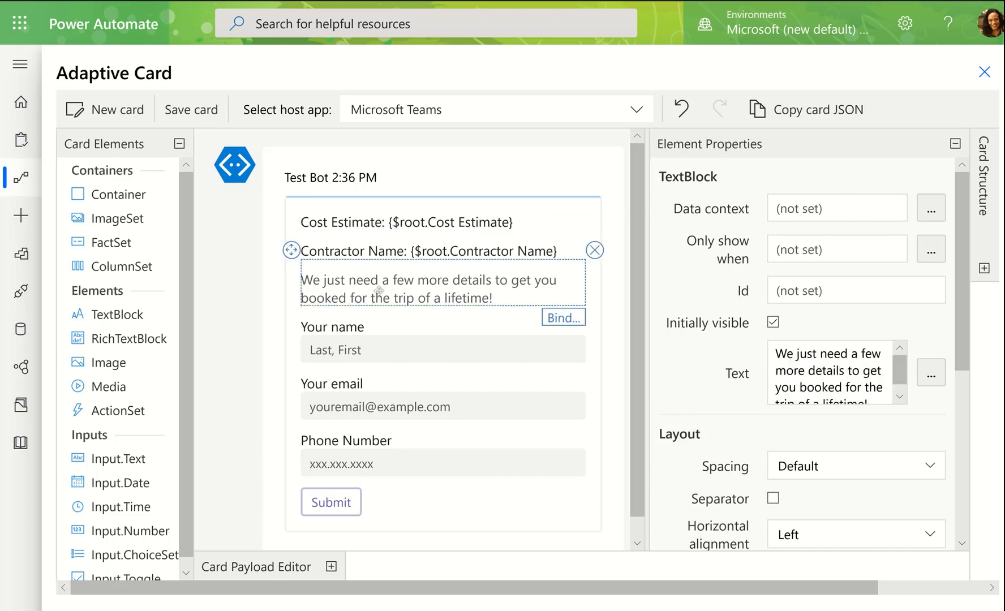
pyautogui.click(563, 317)
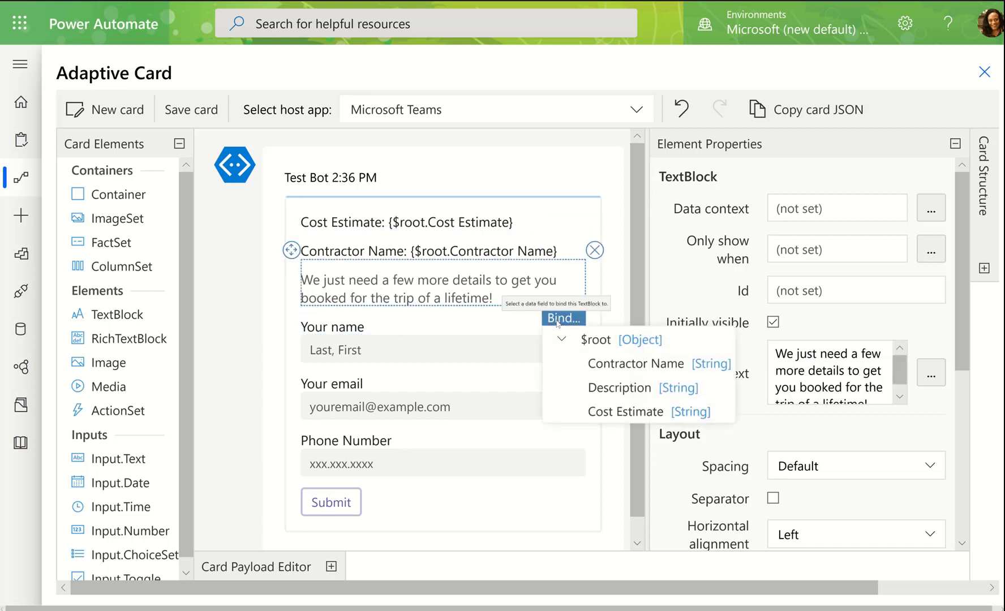
pyautogui.click(617, 387)
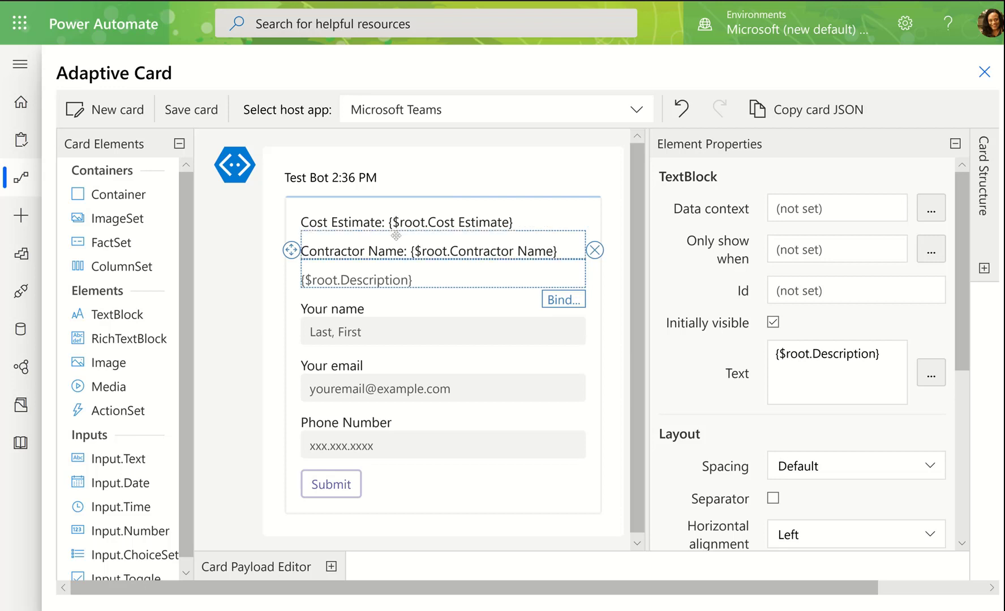
# Examine the layout and style properties of the Description TextBlock, including the available Color options
pyautogui.scroll(-3, 855, 413)
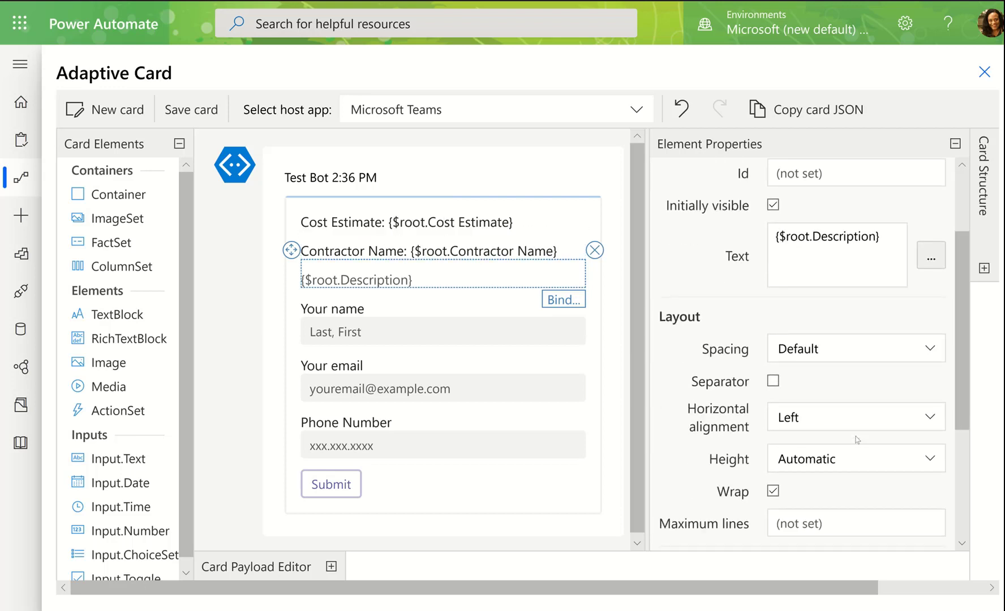
pyautogui.scroll(-5, 857, 439)
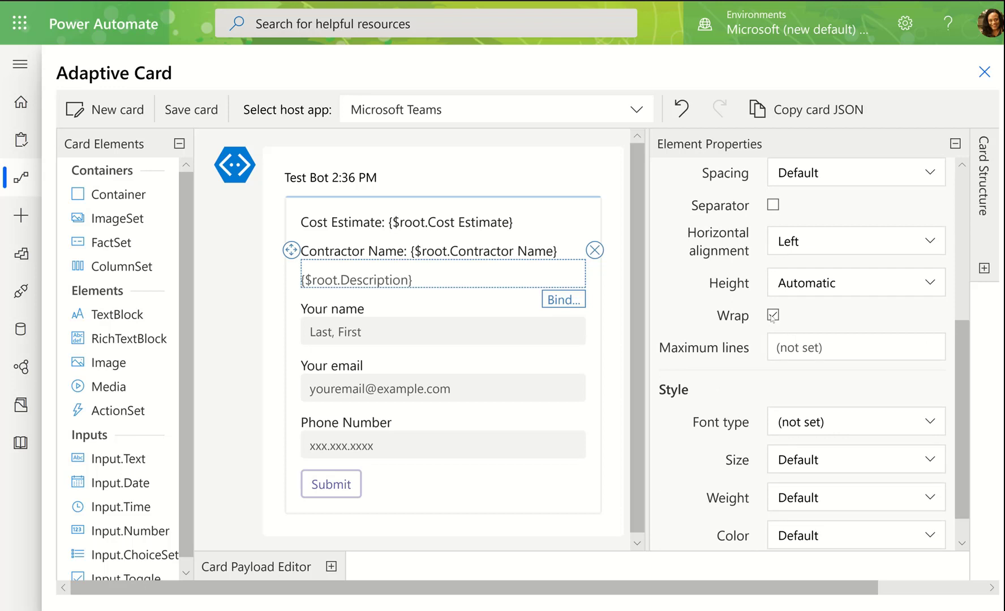
pyautogui.scroll(-1, 810, 343)
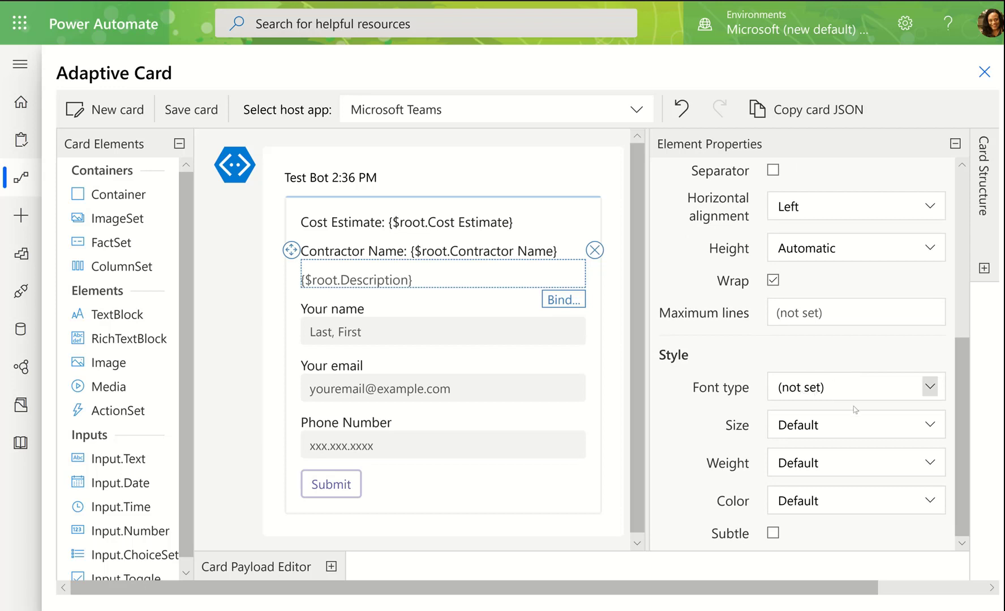
pyautogui.click(930, 500)
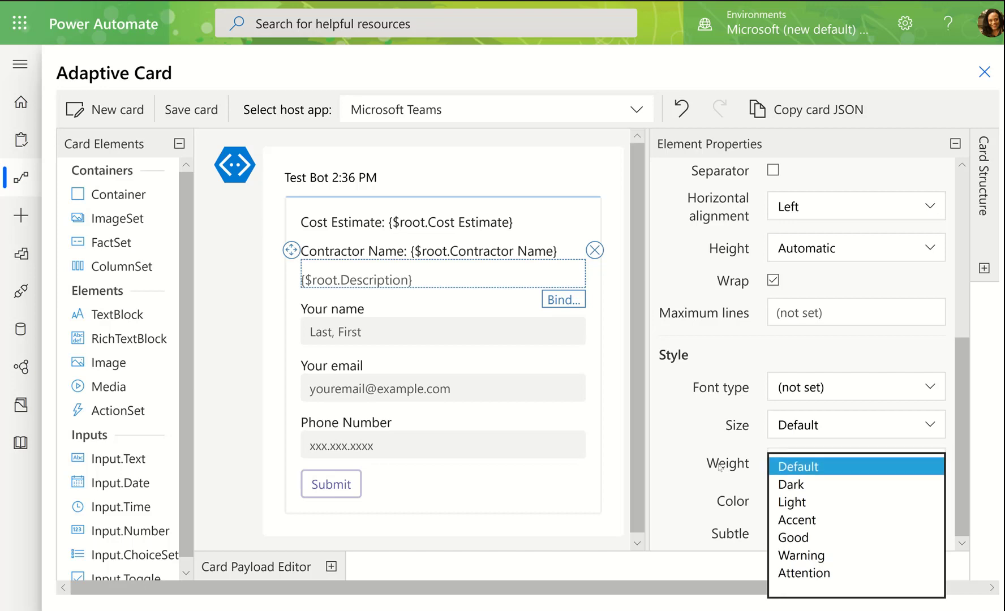
pyautogui.click(823, 465)
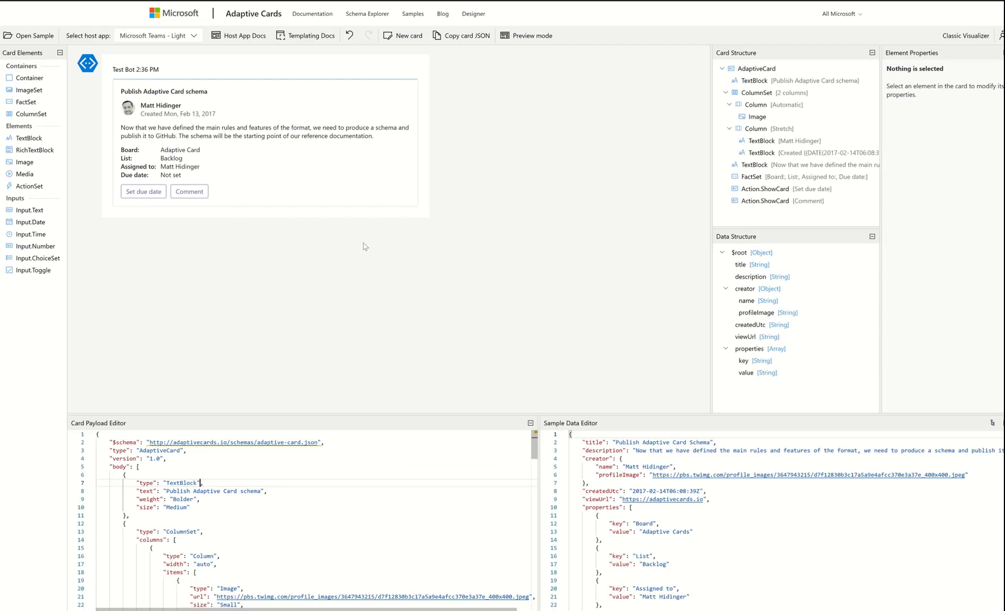
# On the Adaptive Cards website, open the TextBlock page of the Schema Explorer and examine the allowed color values and their example at 175% zoom
pyautogui.click(371, 17)
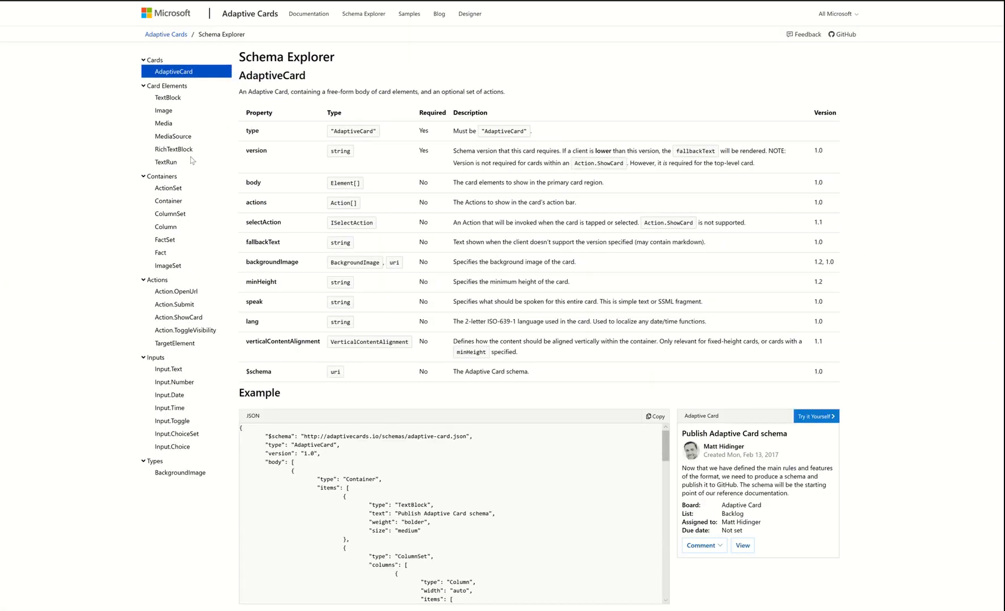
pyautogui.click(172, 98)
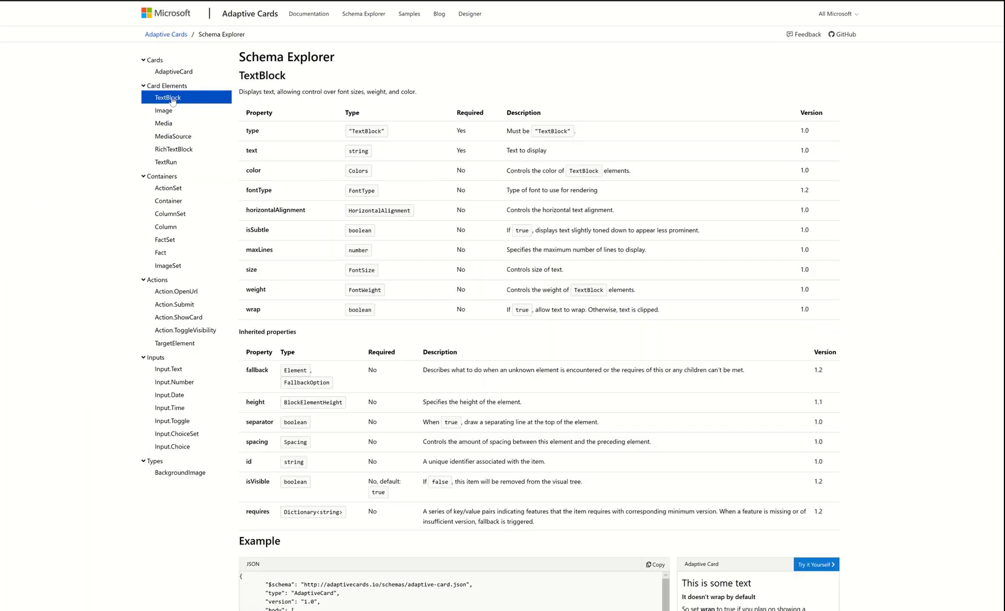
pyautogui.scroll(-8, 733, 379)
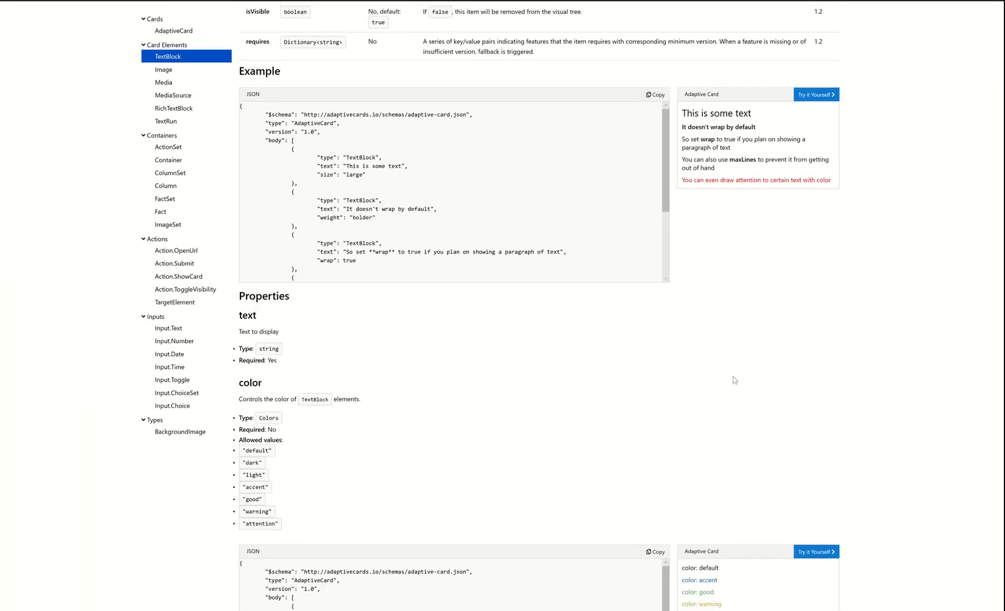
pyautogui.scroll(-6, 734, 379)
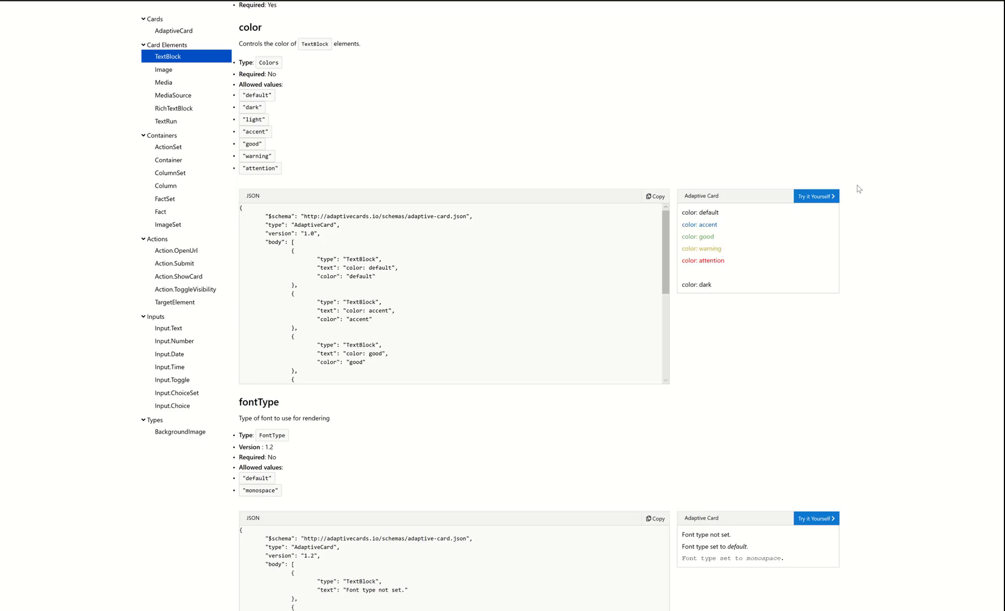
pyautogui.hotkey('alt', 'f')
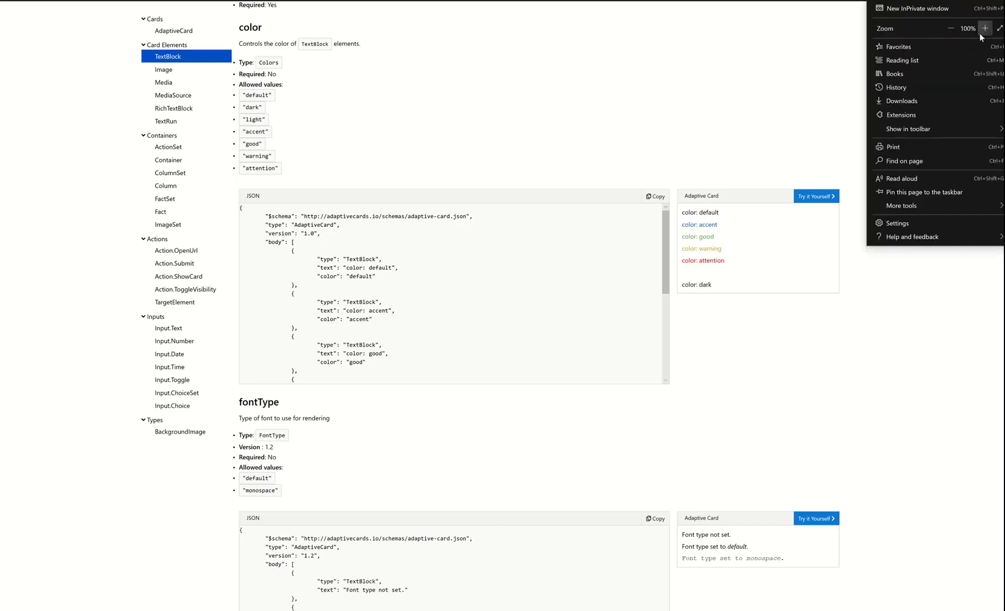
pyautogui.click(984, 30)
pyautogui.click(984, 30)
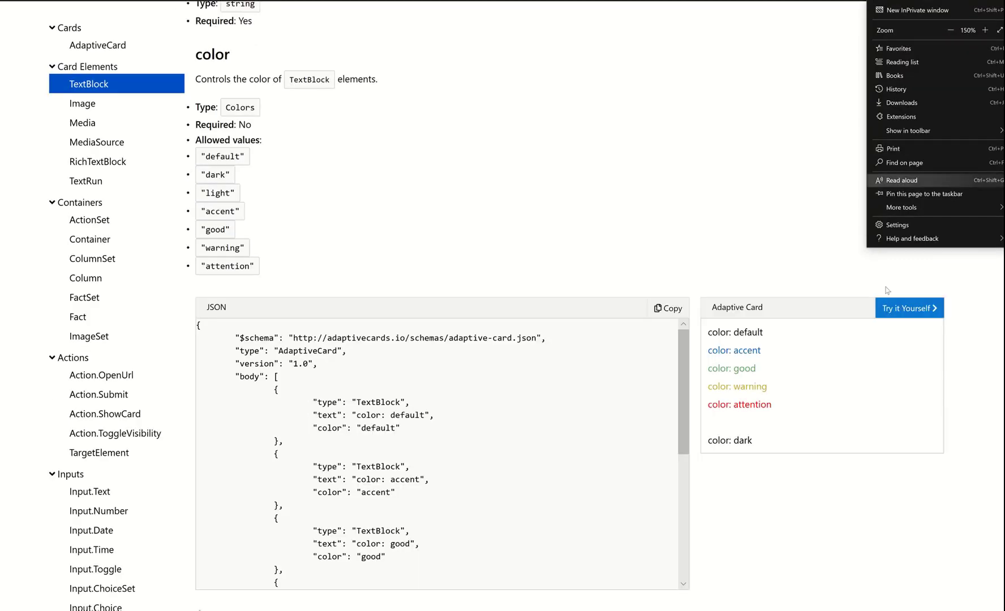
pyautogui.click(984, 30)
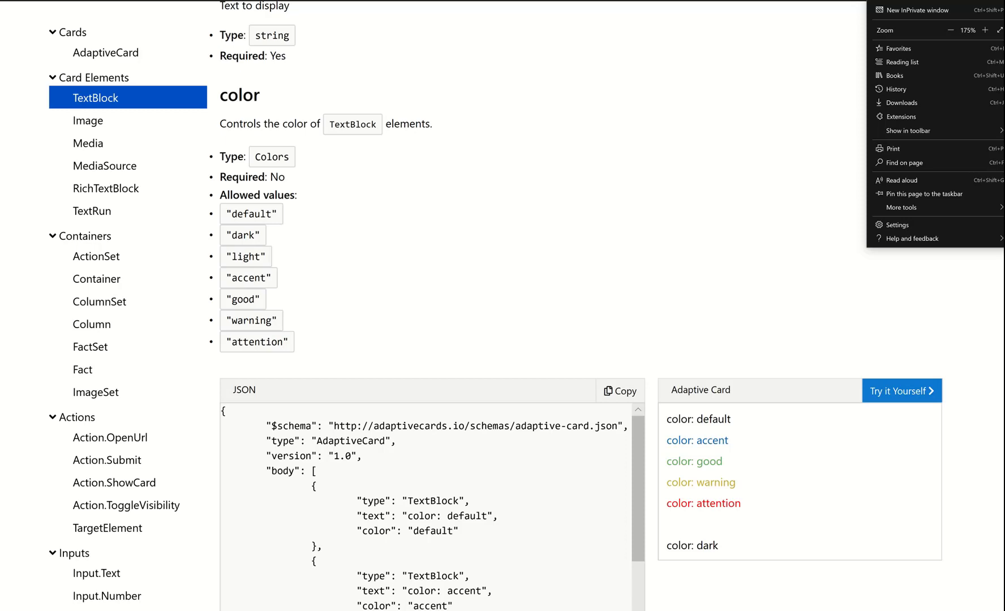
pyautogui.press('Escape')
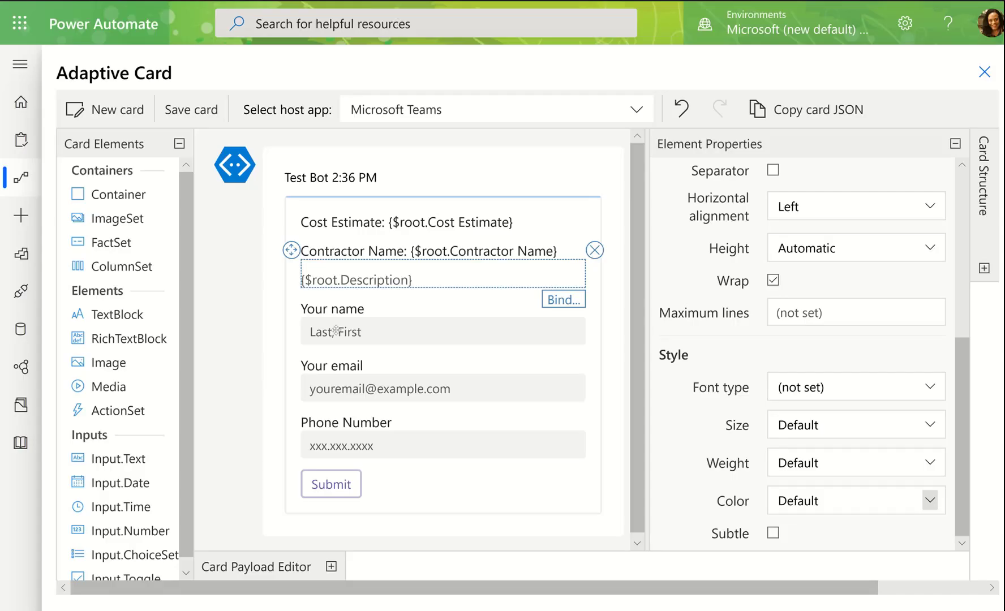
# Back in Power Automate, change the text of the "Your email" TextBlock to "Is RE meeting needed?"
pyautogui.click(330, 366)
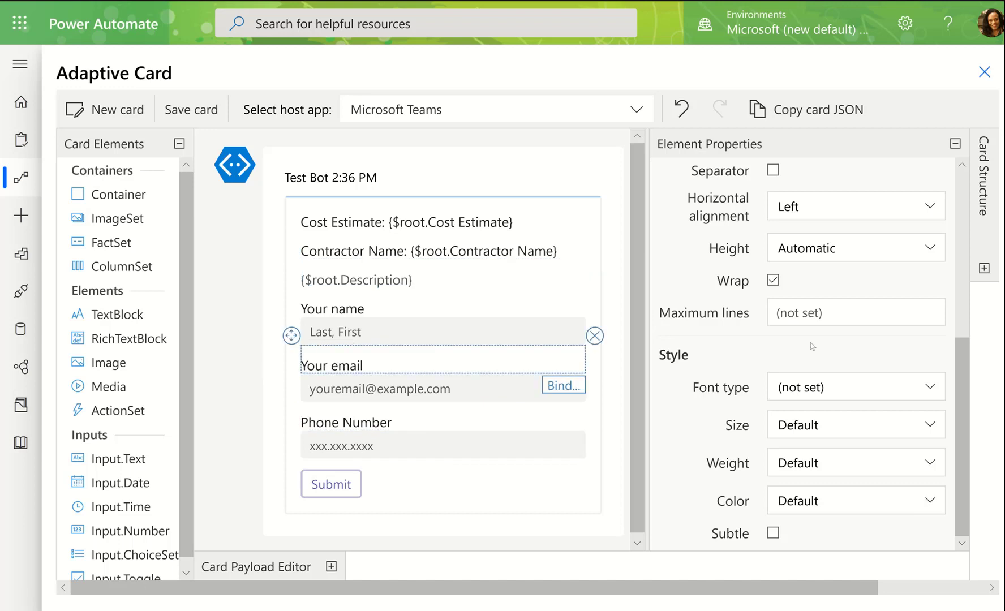
pyautogui.scroll(5, 836, 348)
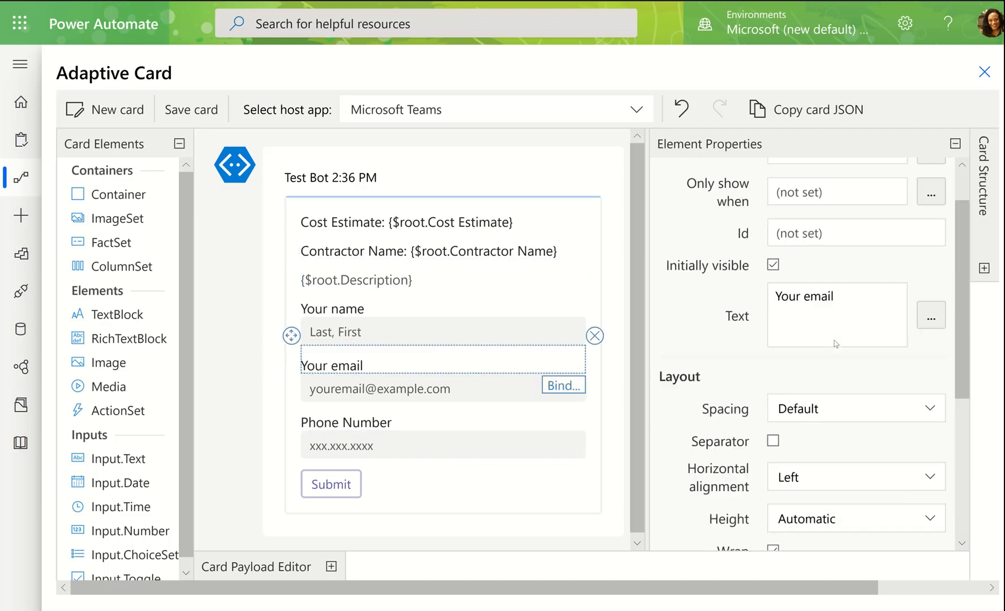
pyautogui.moveTo(840, 320); pyautogui.dragTo(705, 323)
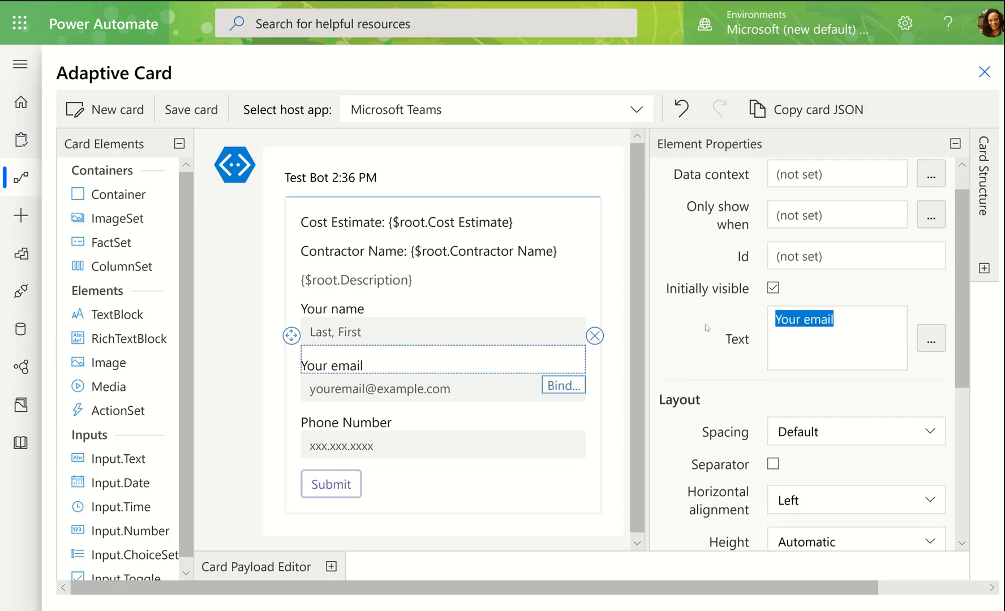
pyautogui.write('Is RE M')
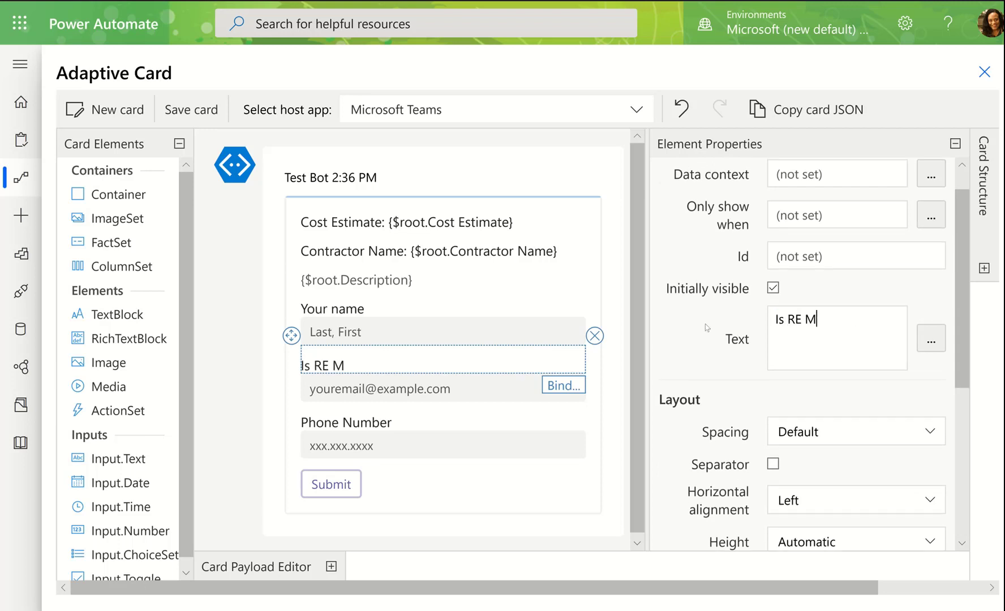
pyautogui.write('eeting nee')
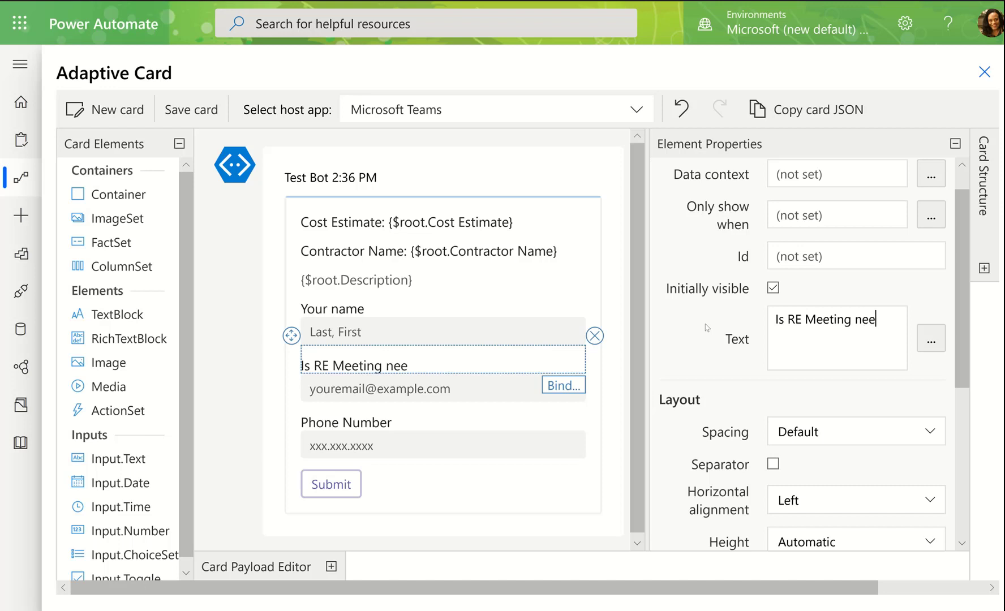
pyautogui.write('ded?')
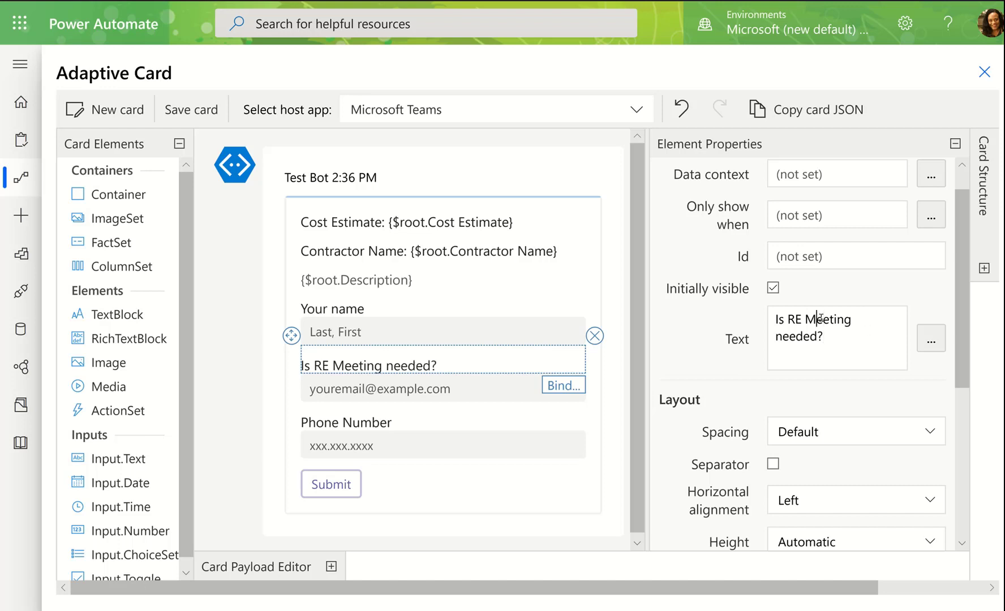
pyautogui.press('BackSpace')
pyautogui.write('m')
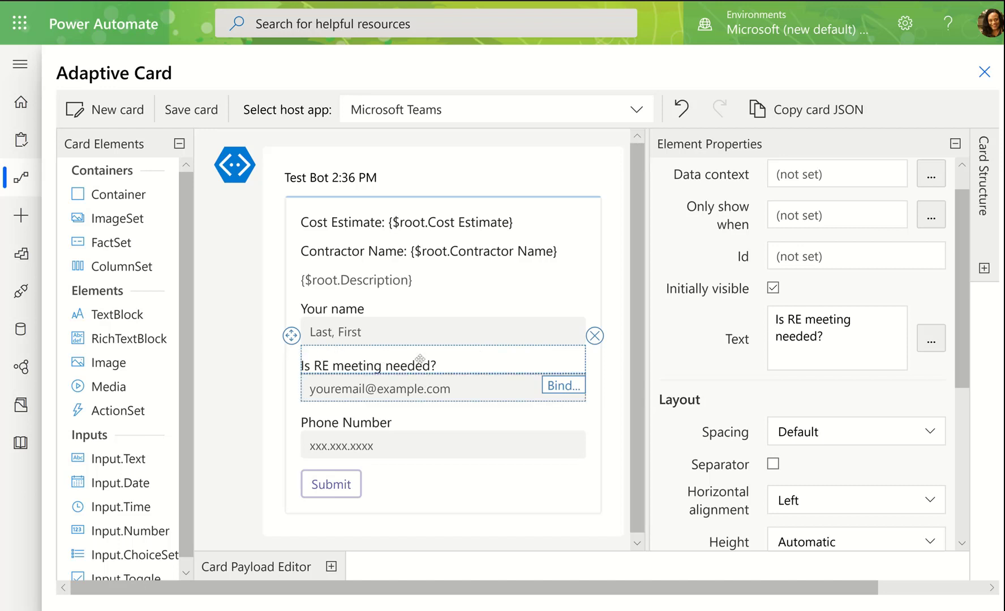
# Remove the "Last, First" text input and the "Your name" TextBlock from the card
pyautogui.click(426, 335)
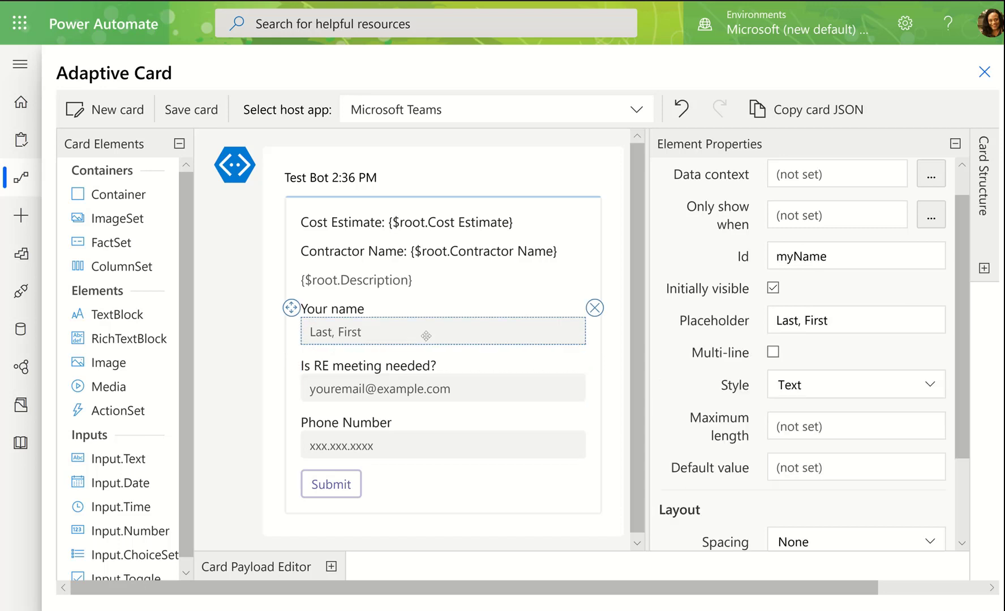
pyautogui.click(594, 308)
pyautogui.click(474, 307)
pyautogui.click(594, 278)
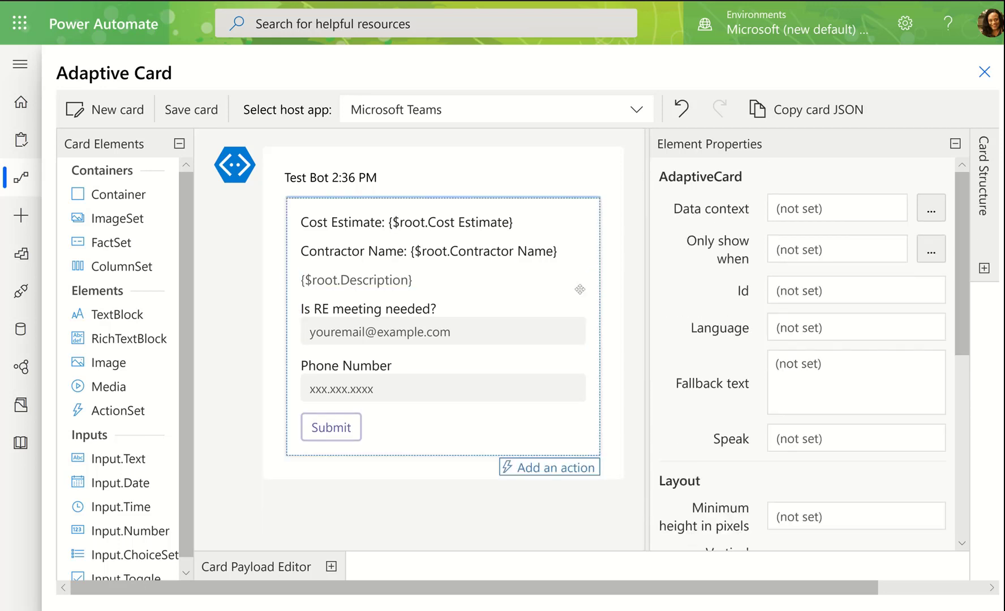
# Enable the separator on the "Is RE meeting needed?" TextBlock and set its spacing to Medium
pyautogui.click(507, 311)
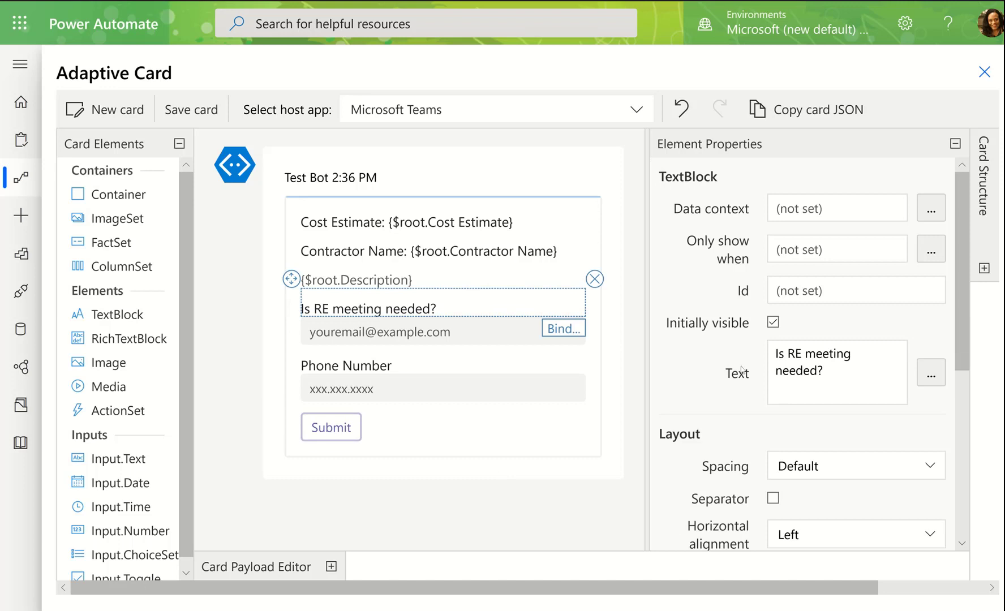
pyautogui.click(772, 498)
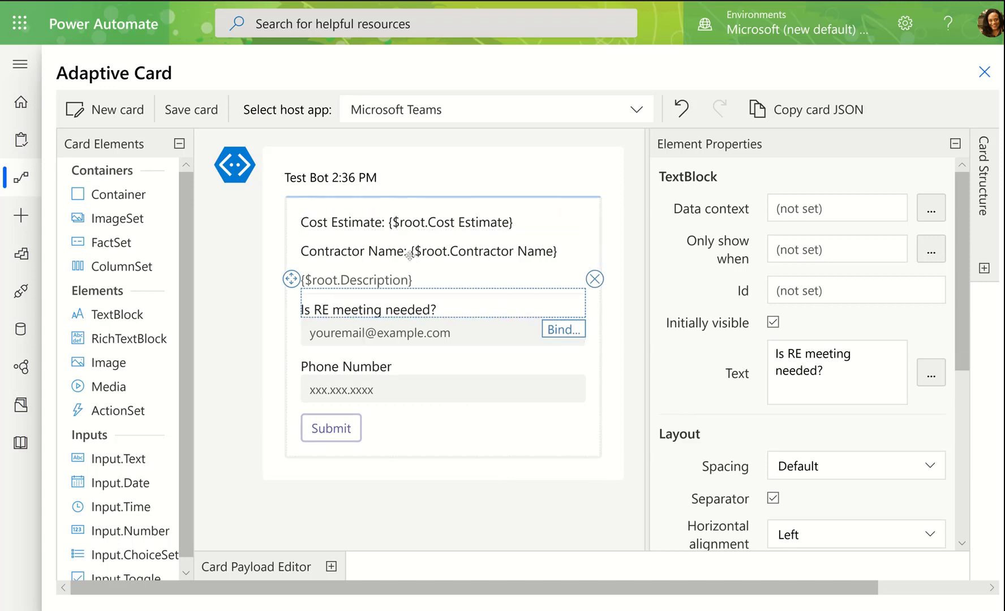
pyautogui.click(849, 465)
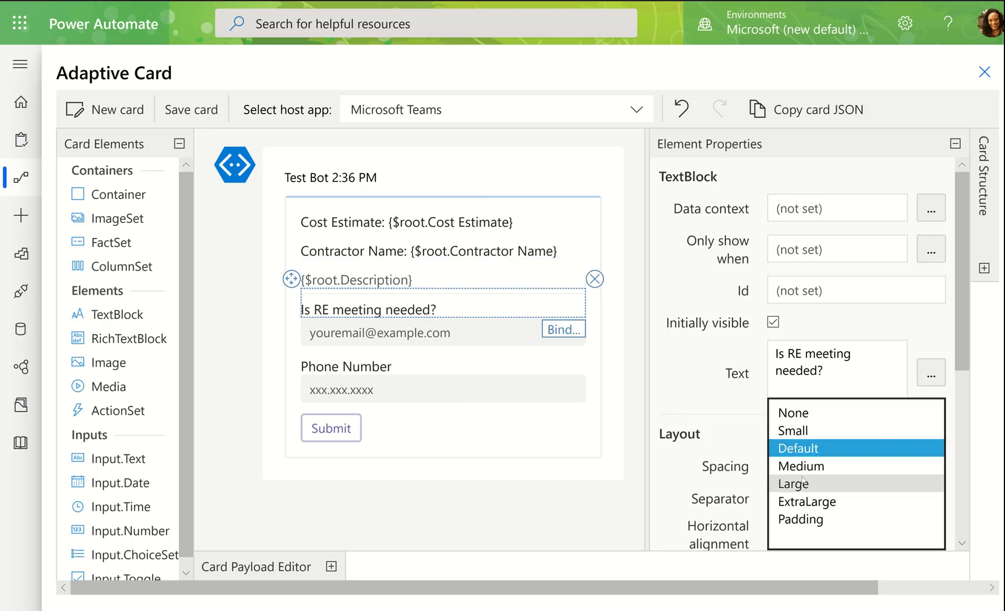
pyautogui.click(849, 465)
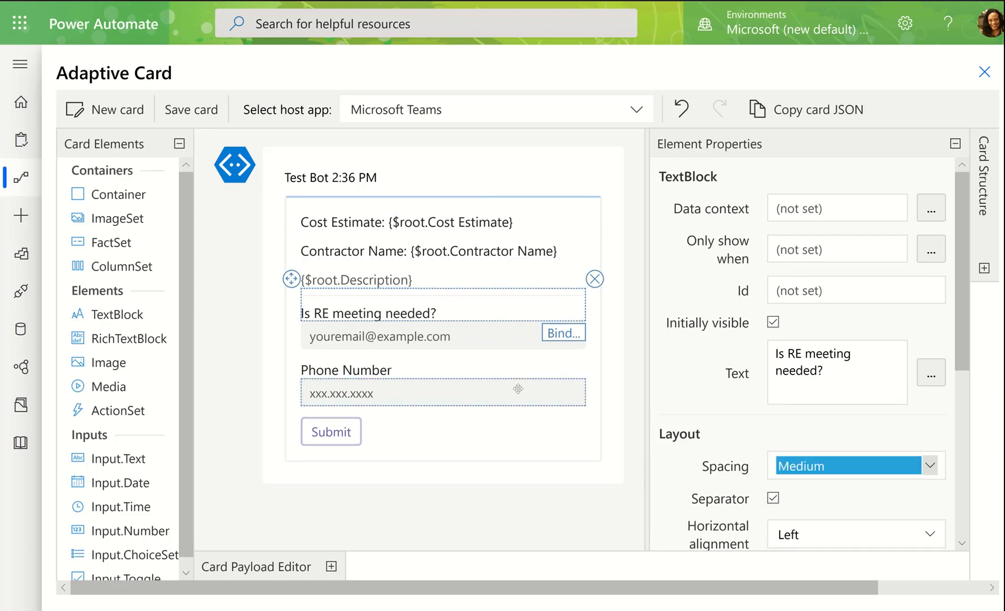
# Remove the email input, the "Phone Number" TextBlock and the phone number input from the card
pyautogui.click(469, 345)
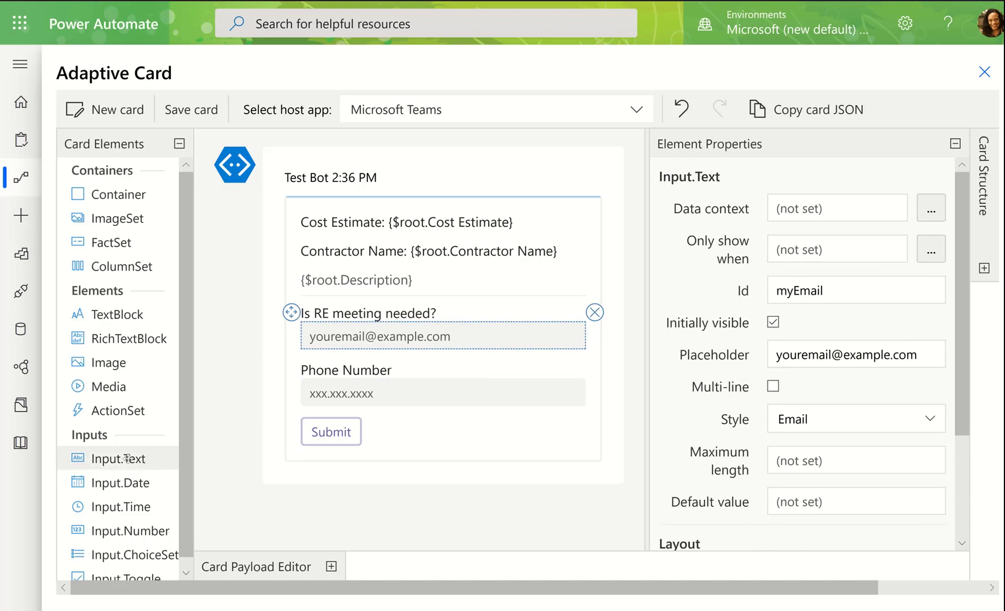
pyautogui.scroll(-1, 141, 473)
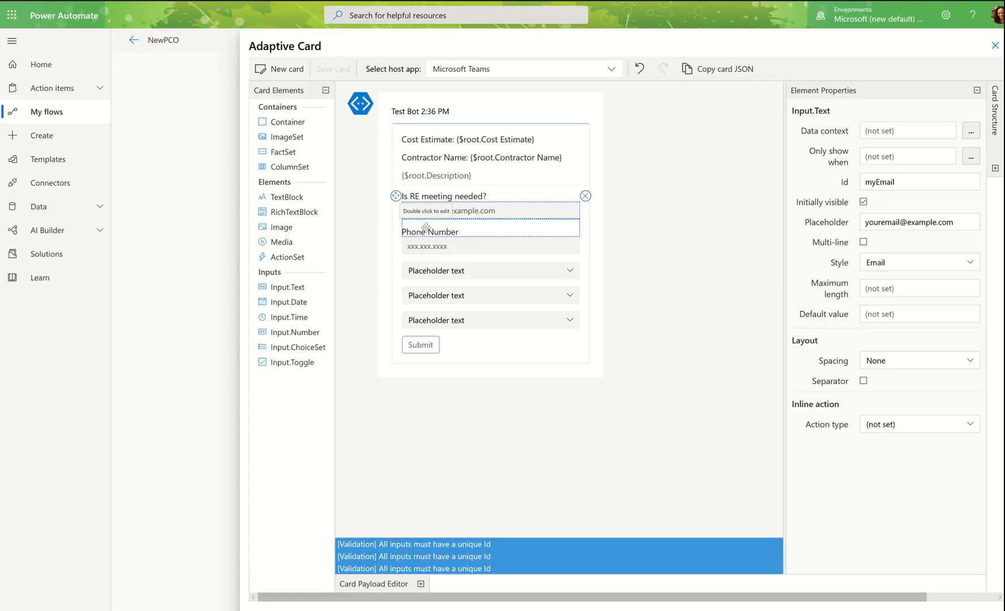
pyautogui.click(584, 196)
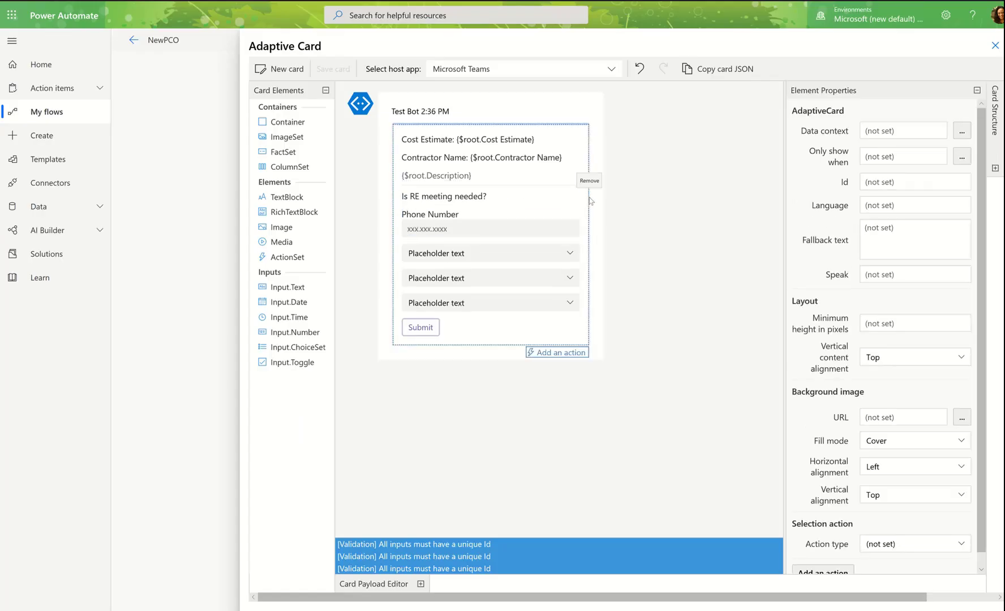
pyautogui.click(564, 215)
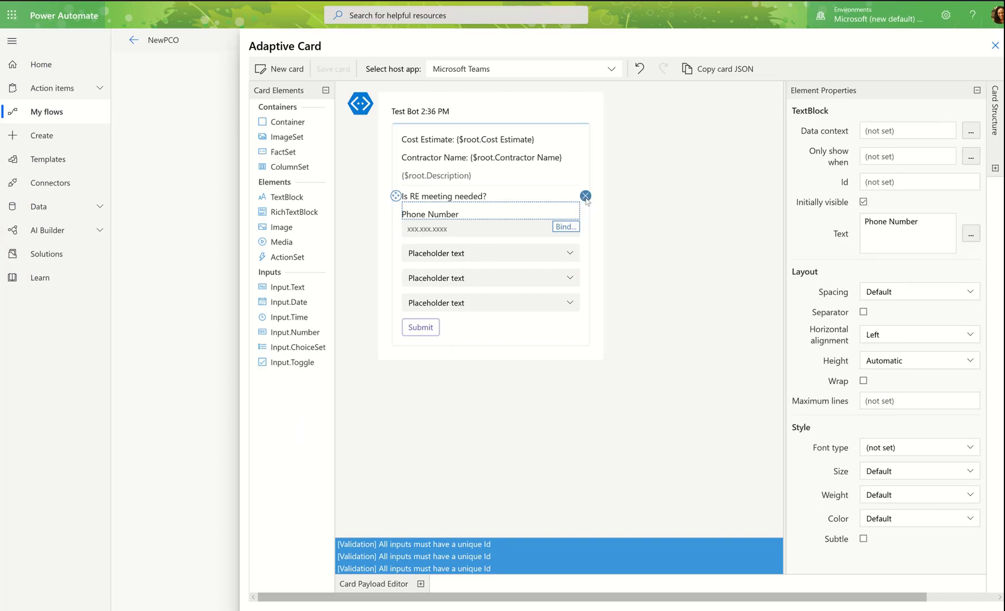
pyautogui.click(586, 198)
pyautogui.click(559, 212)
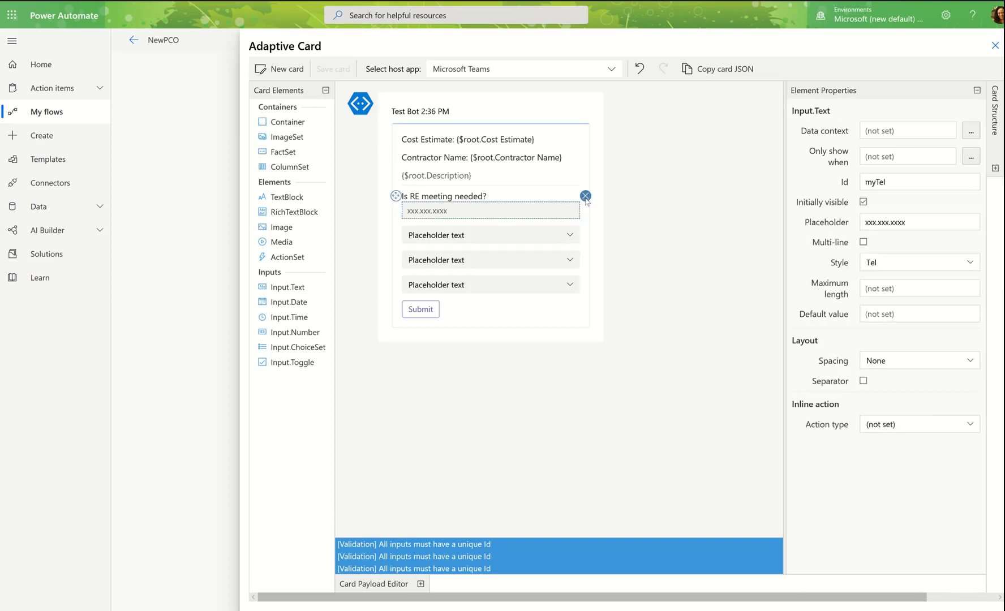
pyautogui.click(586, 198)
# Remove the two surplus ChoiceSet inputs, keeping a single one below the "Is RE meeting needed?" TextBlock
pyautogui.click(480, 224)
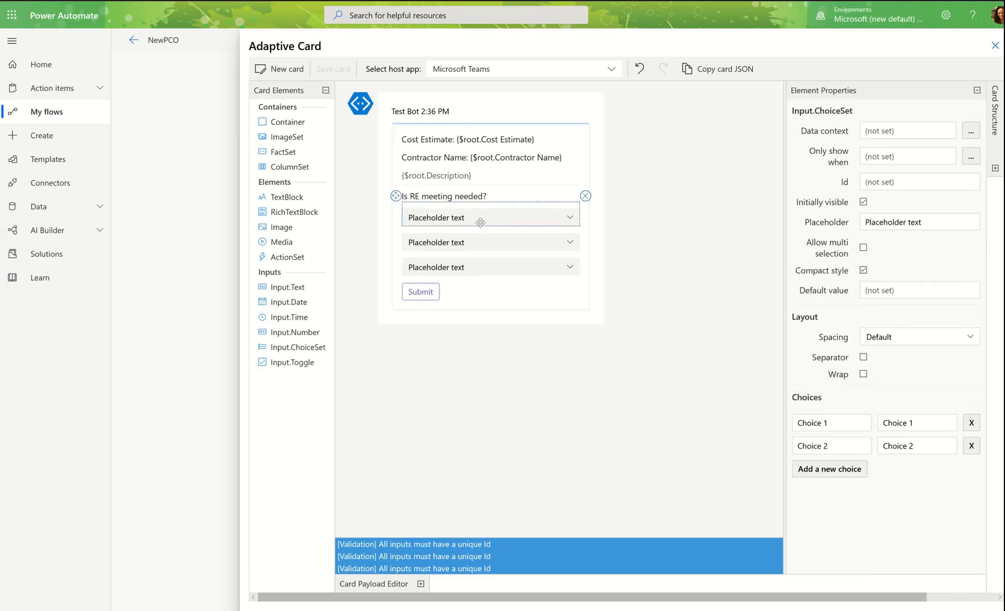
pyautogui.click(585, 195)
pyautogui.click(566, 214)
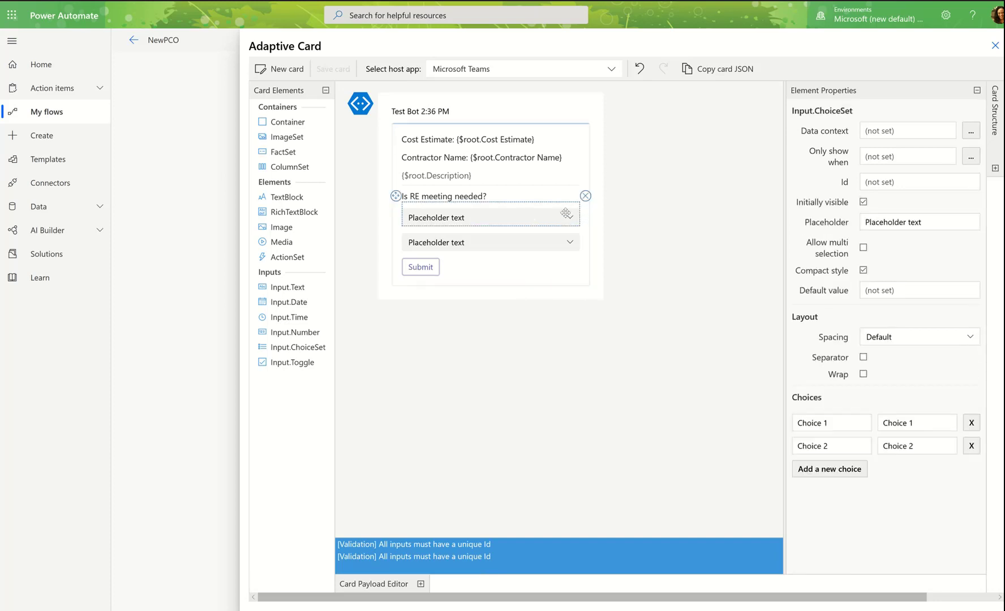
pyautogui.click(585, 196)
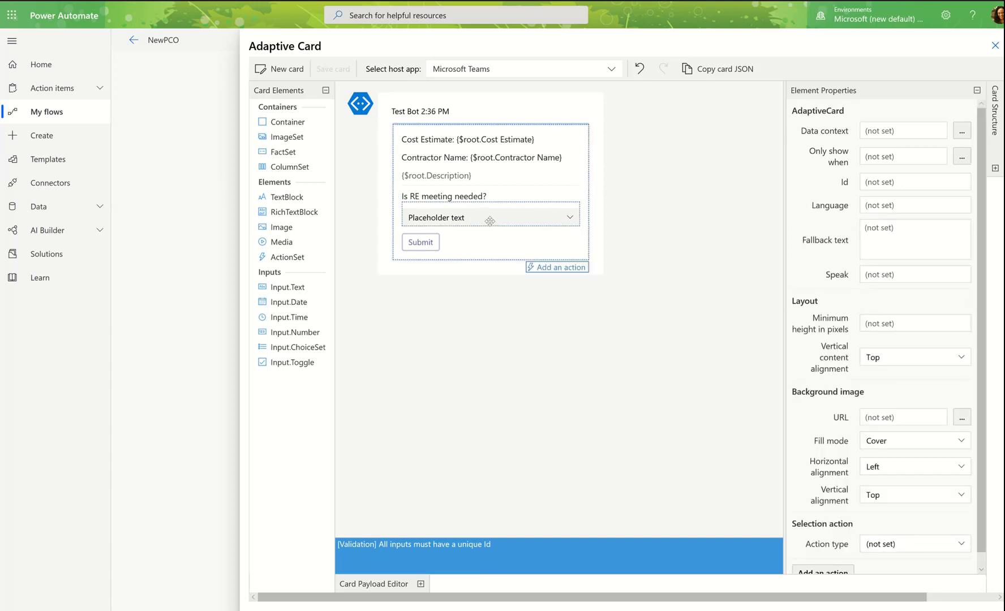
# Set the ChoiceSet's first choice to Yes/Yes and its second choice to Yes/No, with "Select One" as the placeholder
pyautogui.click(489, 221)
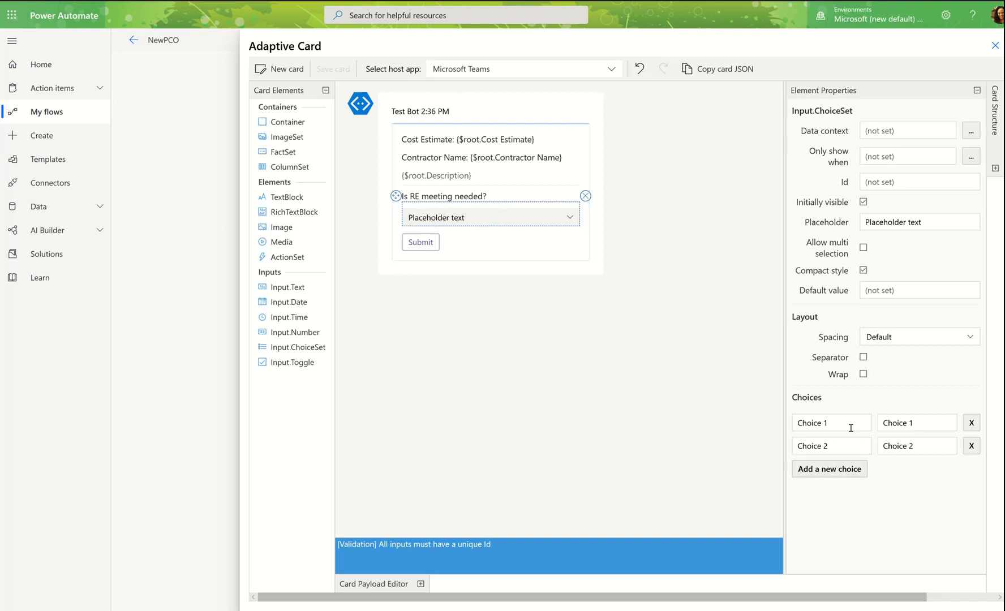
pyautogui.moveTo(827, 423); pyautogui.dragTo(766, 423)
pyautogui.write('Yes')
pyautogui.press('Tab')
pyautogui.write('Y')
pyautogui.press('Tab')
pyautogui.moveTo(852, 447); pyautogui.dragTo(754, 444)
pyautogui.write('Yes')
pyautogui.press('Tab')
pyautogui.write('N')
pyautogui.click(897, 423)
pyautogui.moveTo(814, 422); pyautogui.dragTo(798, 421)
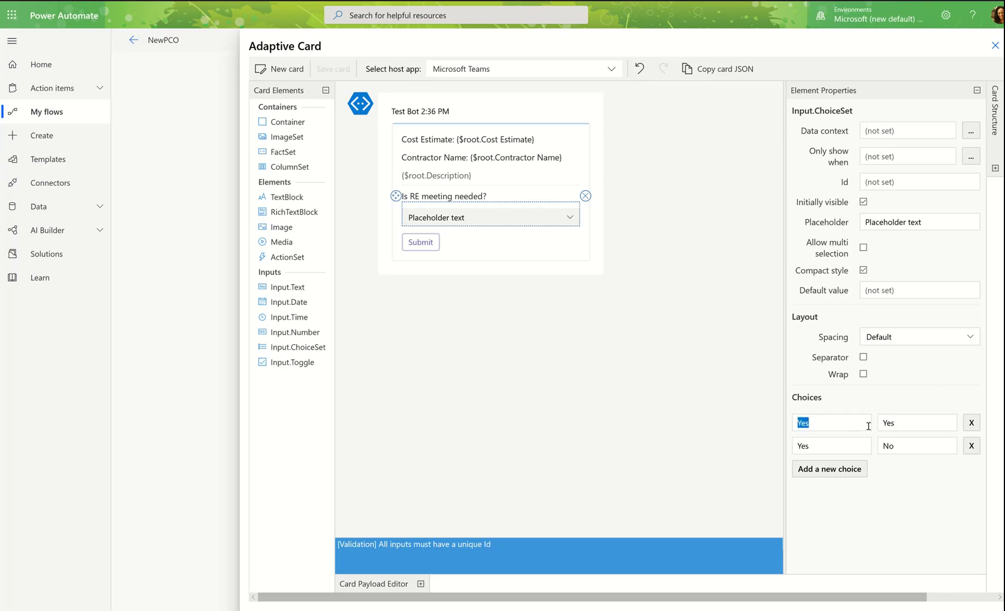
pyautogui.moveTo(903, 423); pyautogui.dragTo(870, 423)
pyautogui.moveTo(931, 223); pyautogui.dragTo(813, 207)
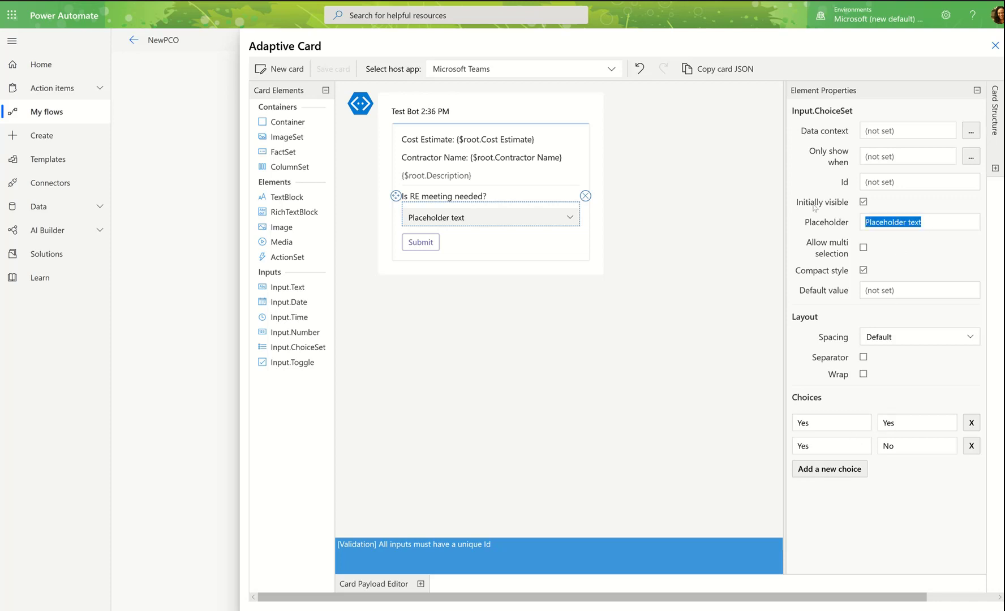
pyautogui.write('Select One')
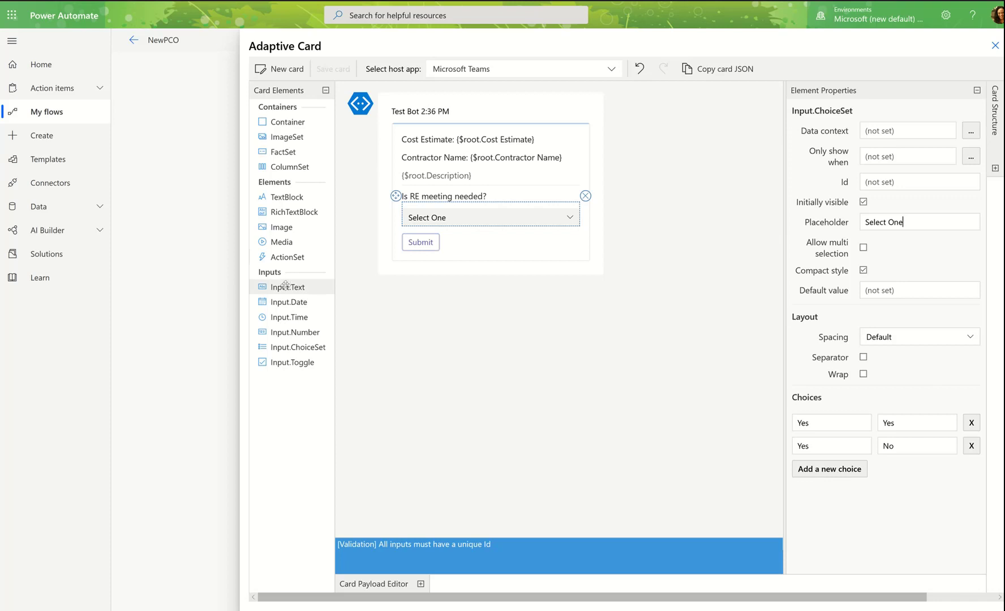
# Add a TextBlock reading "Comments" directly below the "Select One" ChoiceSet, discarding the text input placed above it
pyautogui.moveTo(286, 287); pyautogui.dragTo(438, 232)
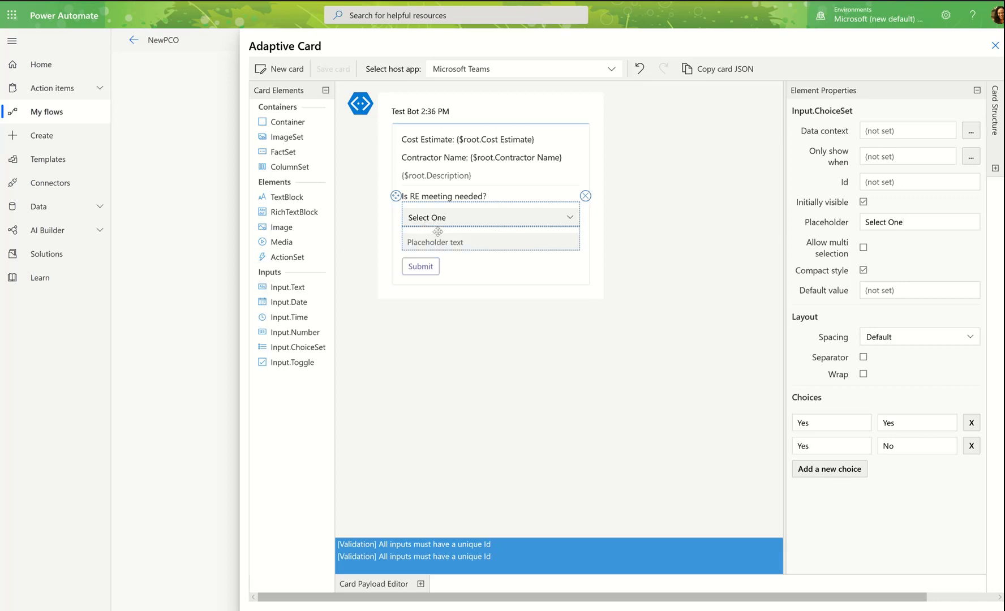
pyautogui.moveTo(288, 199); pyautogui.dragTo(440, 252)
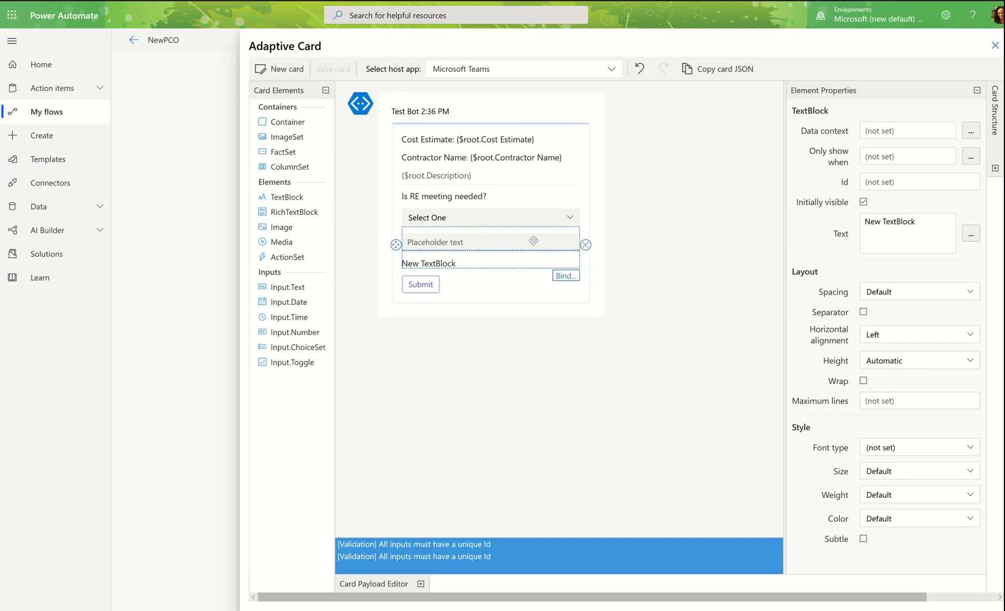
pyautogui.click(413, 235)
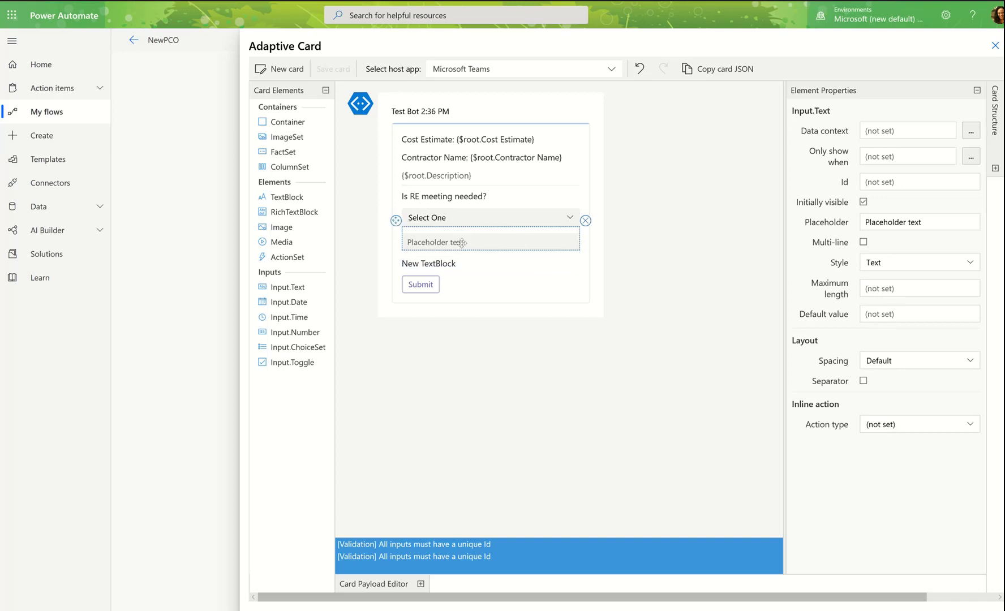
pyautogui.click(586, 220)
pyautogui.click(440, 241)
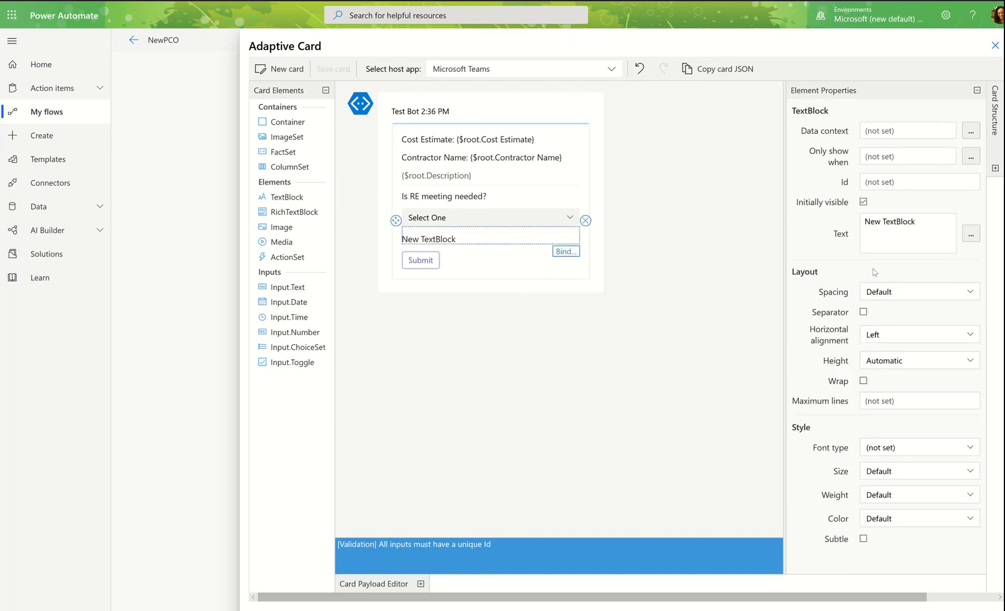
pyautogui.moveTo(916, 223); pyautogui.dragTo(782, 217)
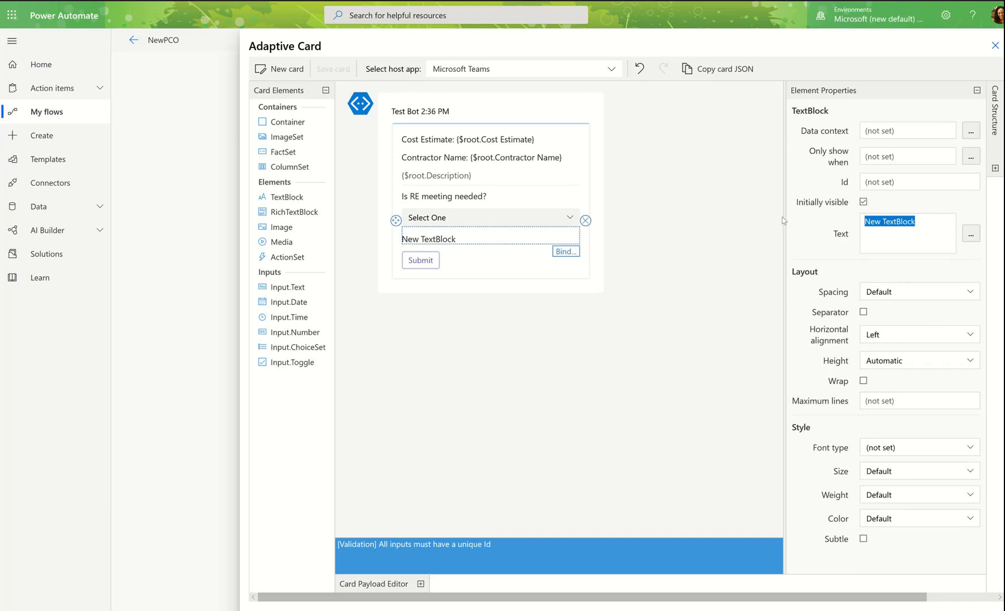
pyautogui.write('Comments')
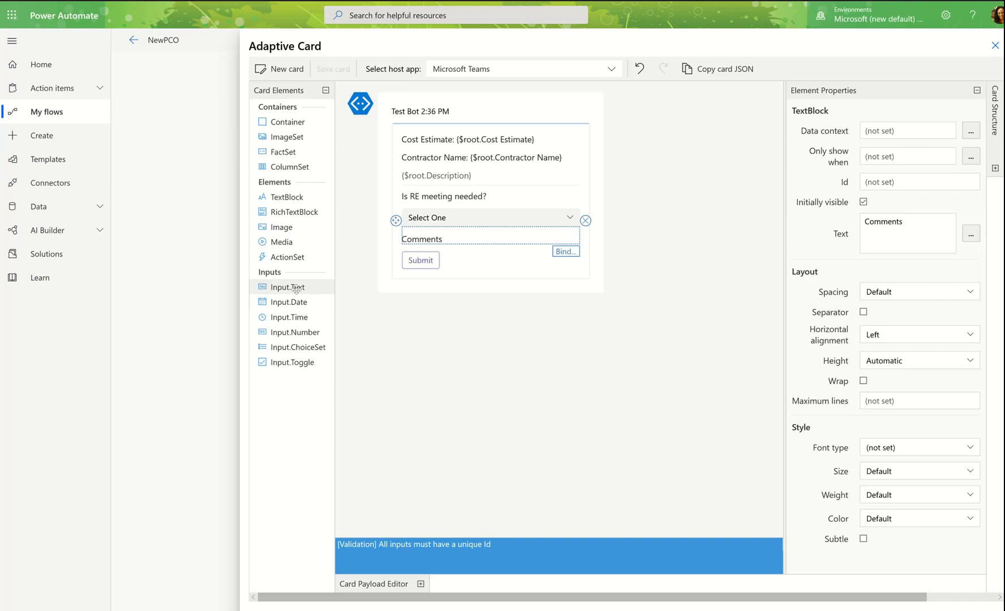
# Add an Input.Text element below the "Comments" TextBlock with the placeholder "Enter relevant comments"
pyautogui.moveTo(296, 289); pyautogui.dragTo(407, 262)
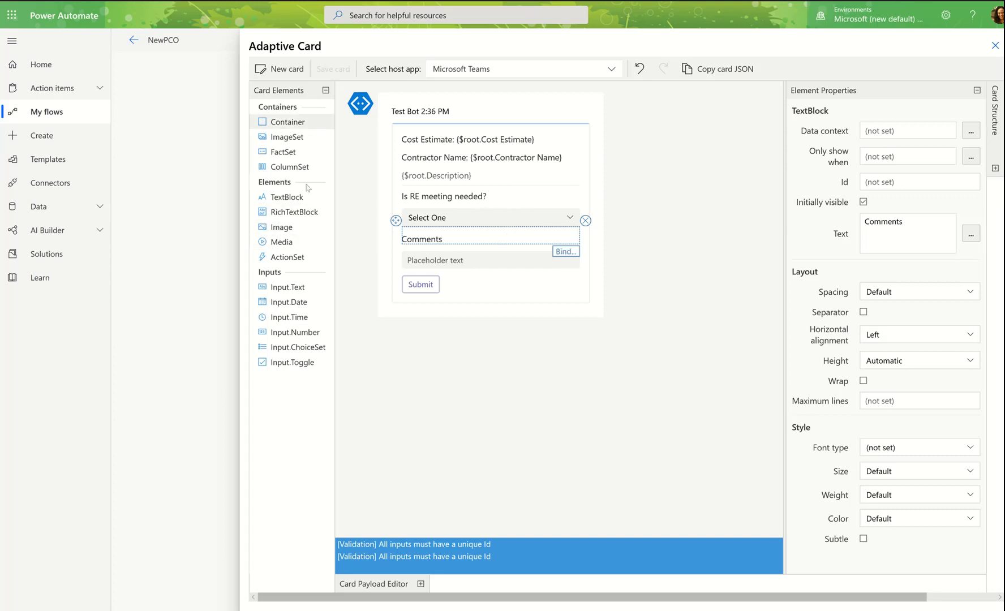
pyautogui.click(496, 262)
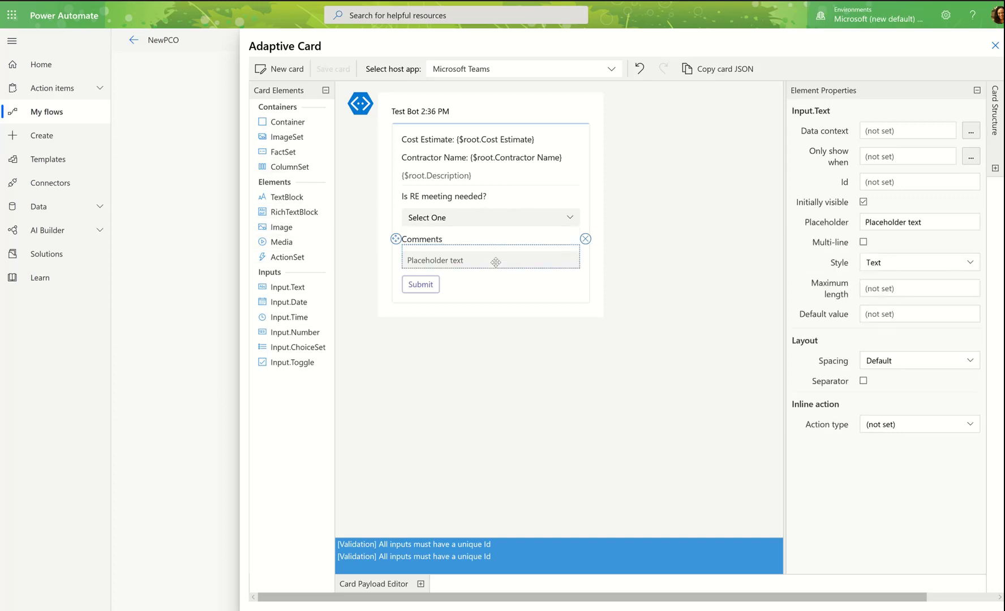
pyautogui.moveTo(942, 222); pyautogui.dragTo(827, 222)
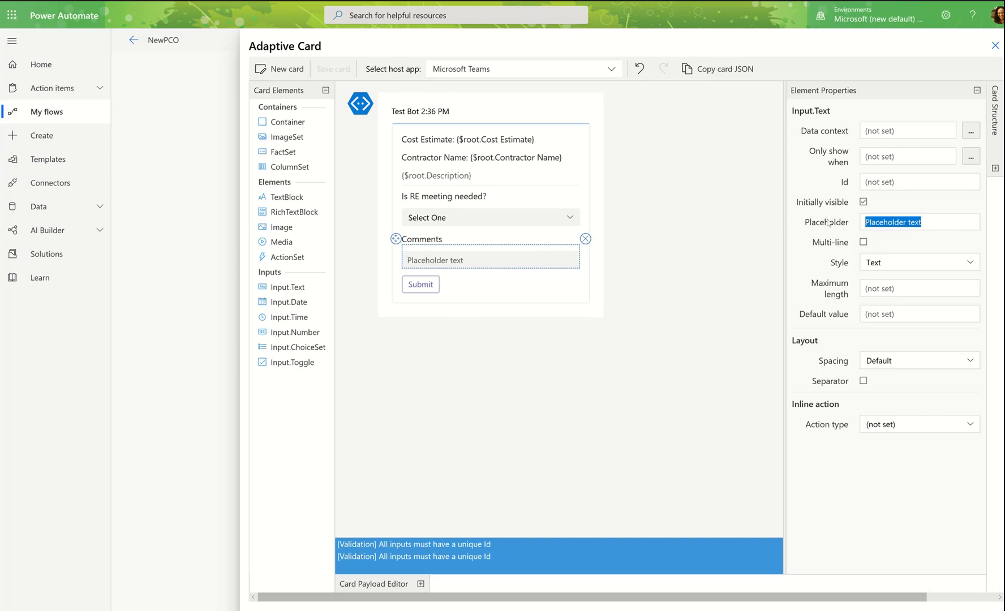
pyautogui.write('Ente')
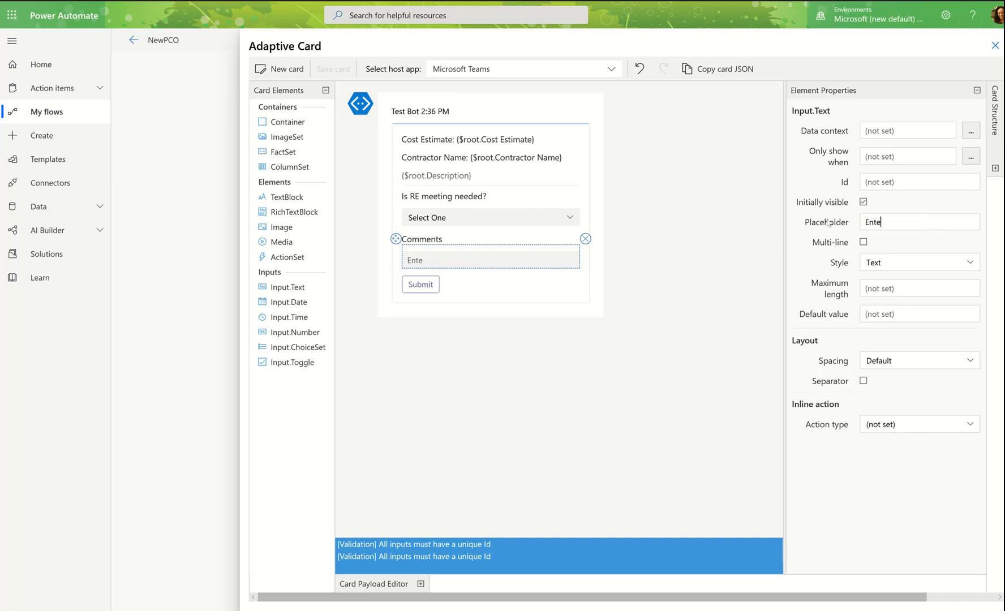
pyautogui.write('r relevant comments')
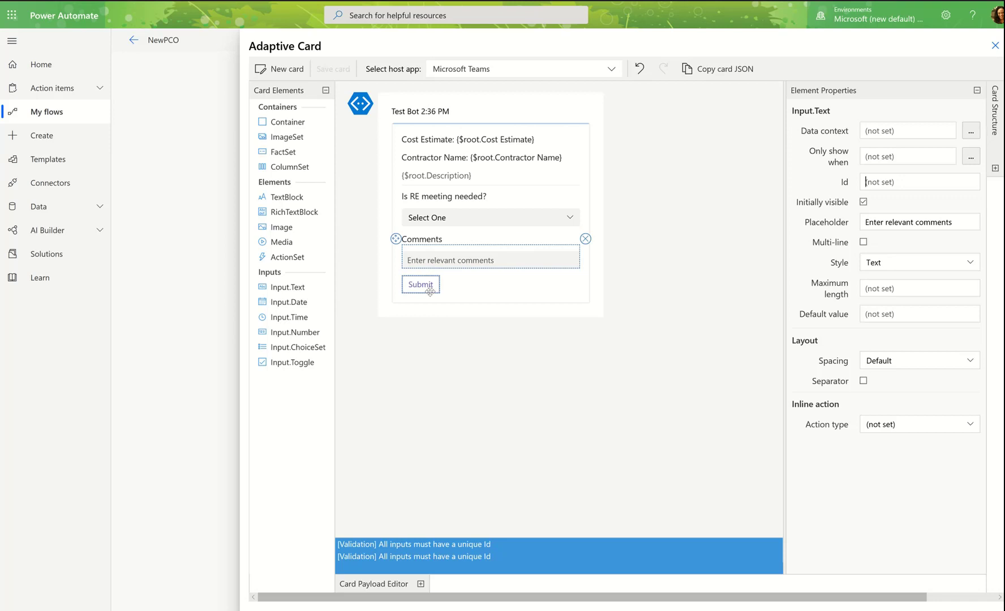
# Add an Action.OpenUrl action to the card and set its title to "View Request"
pyautogui.click(549, 297)
pyautogui.click(557, 309)
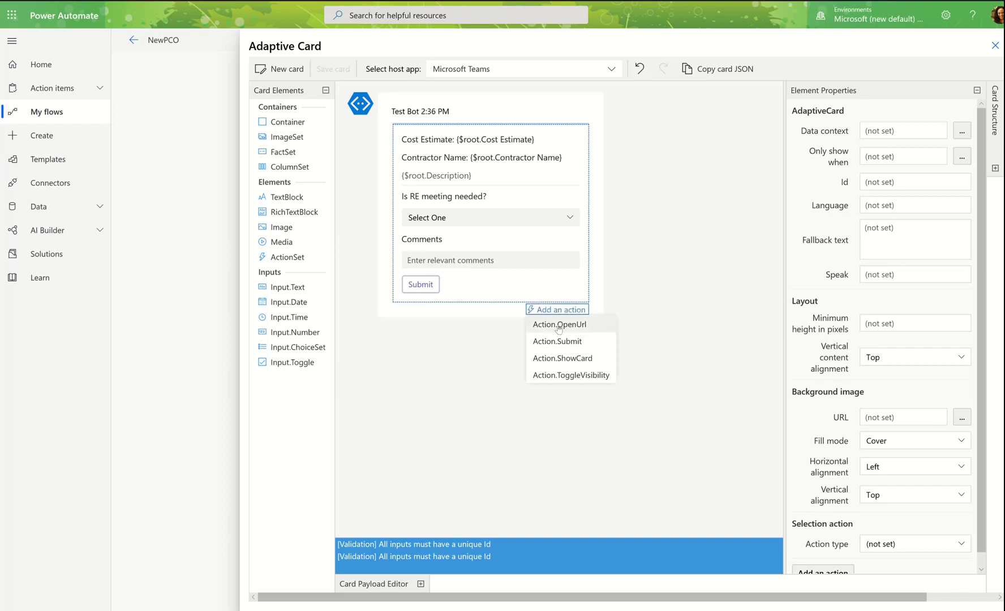
pyautogui.click(558, 326)
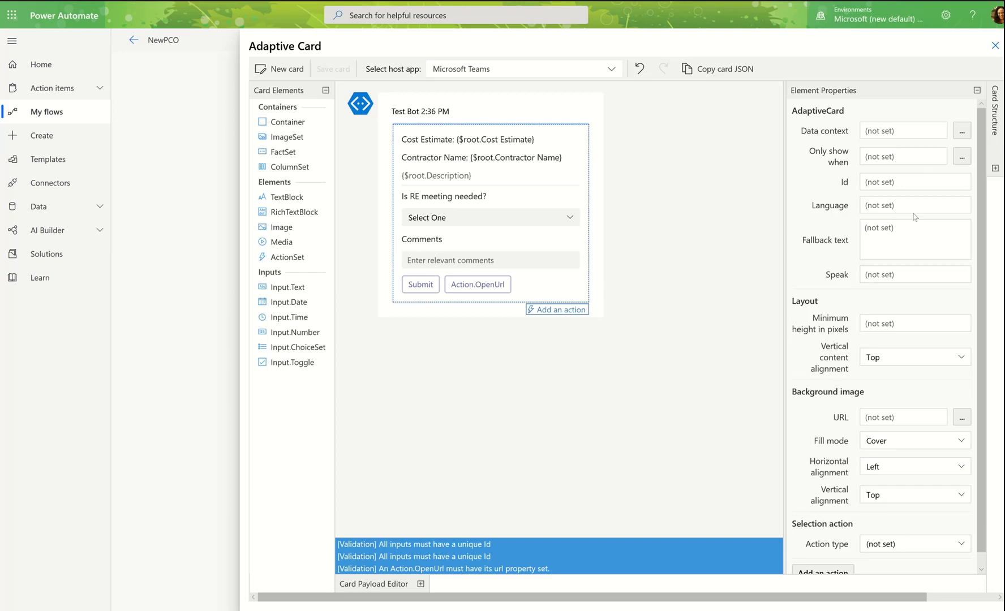
pyautogui.click(489, 285)
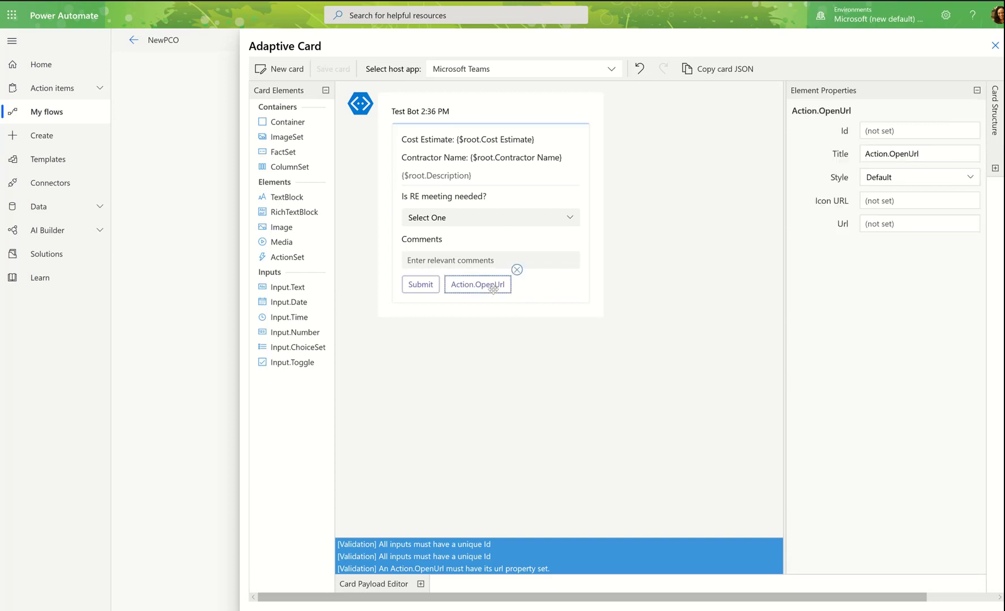
pyautogui.moveTo(932, 153); pyautogui.dragTo(833, 136)
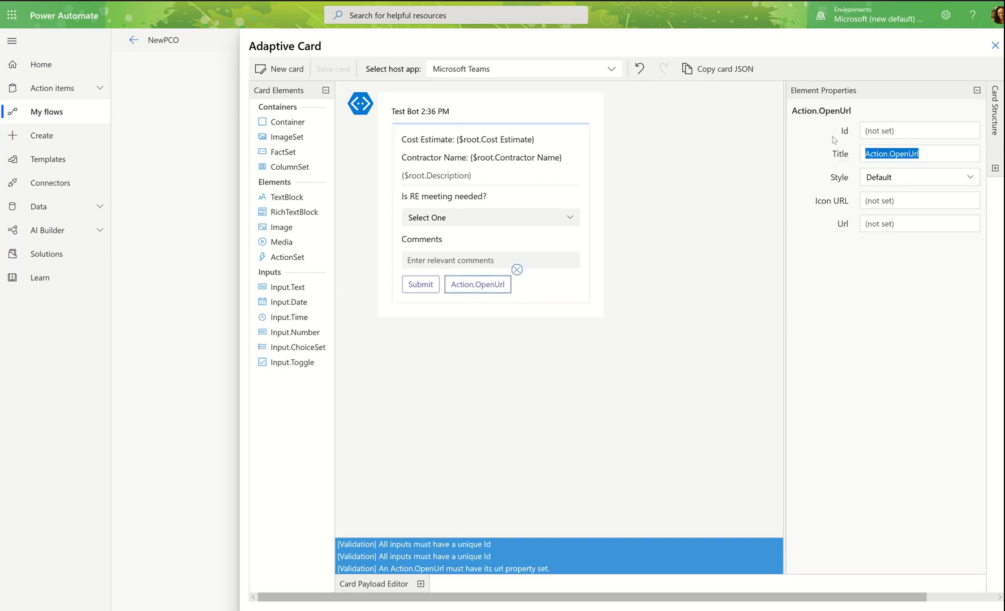
pyautogui.write('View')
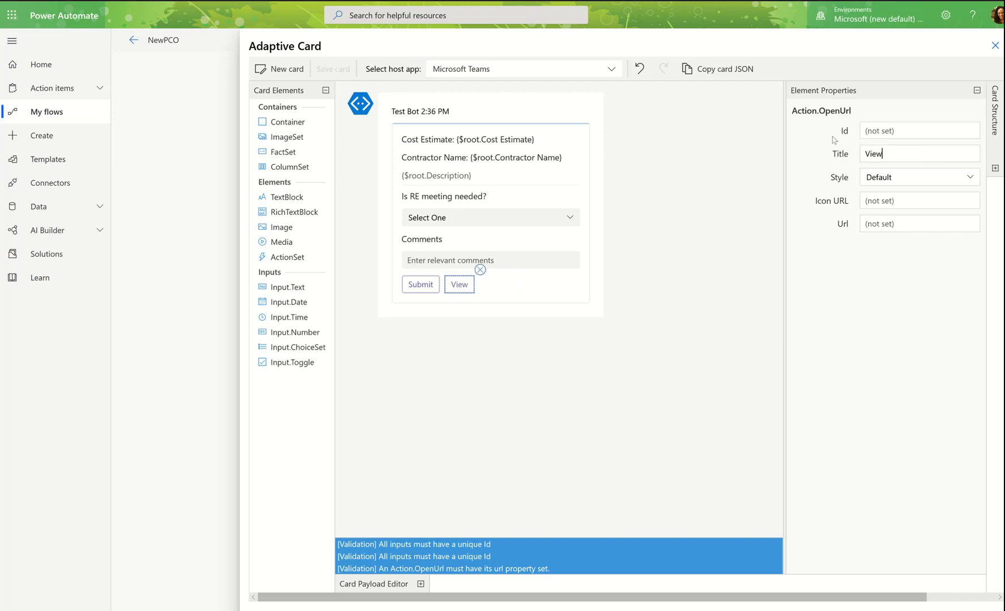
pyautogui.write(' Request')
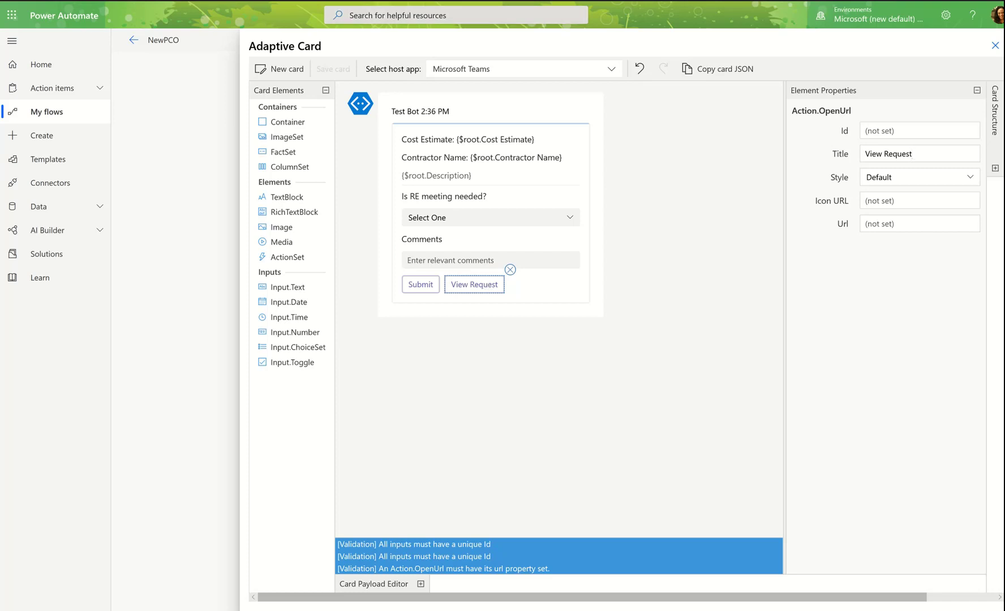
# Find the SharePoint logo through a Bing image search for "sharepoint" and enter its image address as the View Request action's Icon URL
pyautogui.hotkey('ctrl', 't')
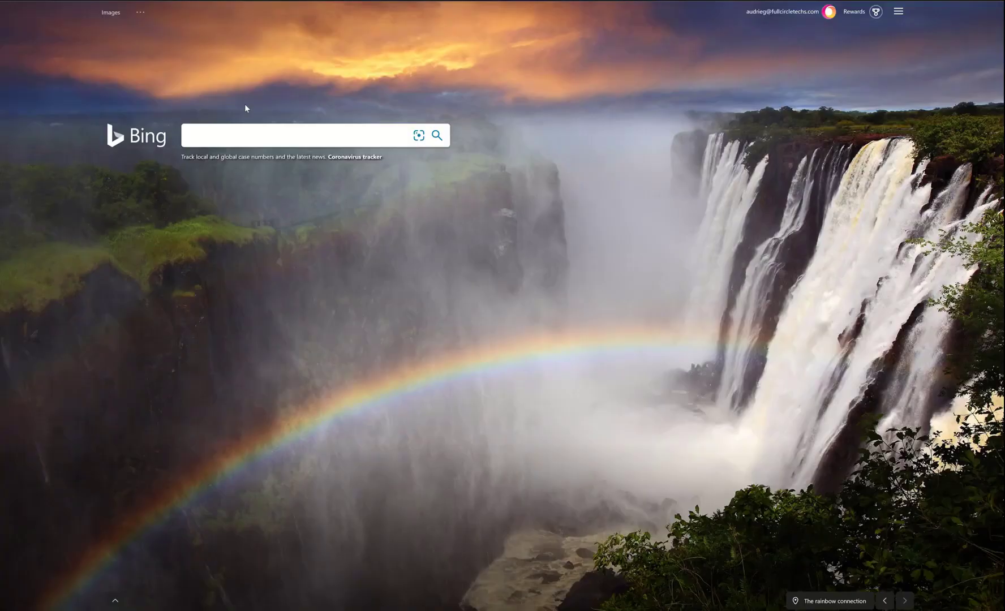
pyautogui.write('sharepoint')
pyautogui.press('Return')
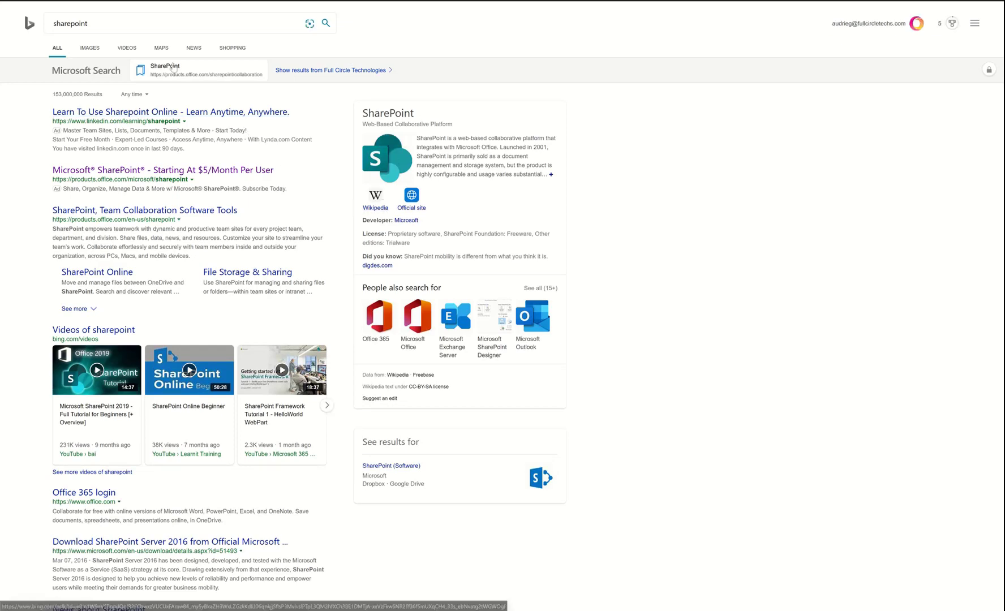
pyautogui.click(92, 49)
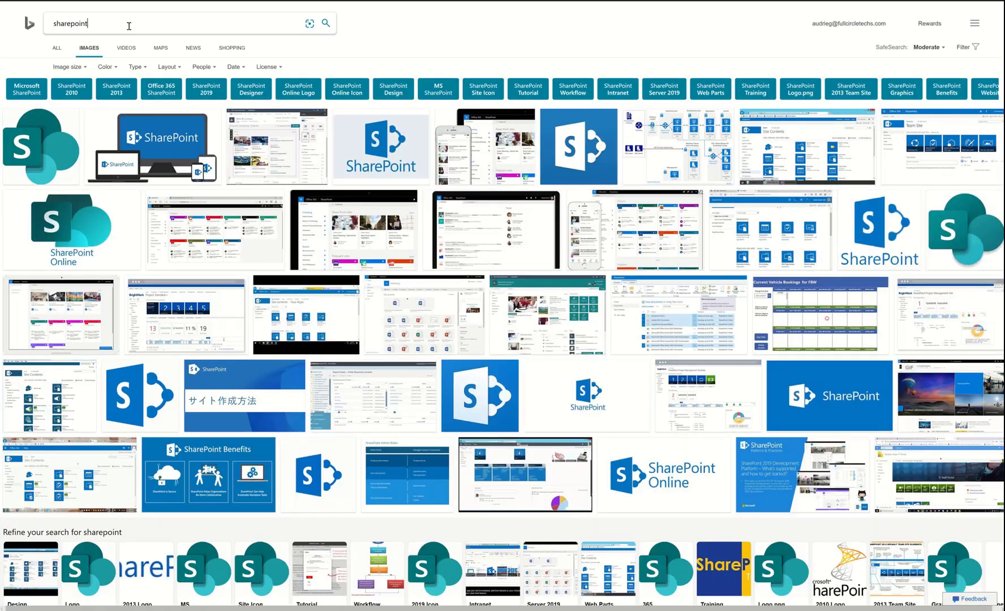
pyautogui.click(129, 26)
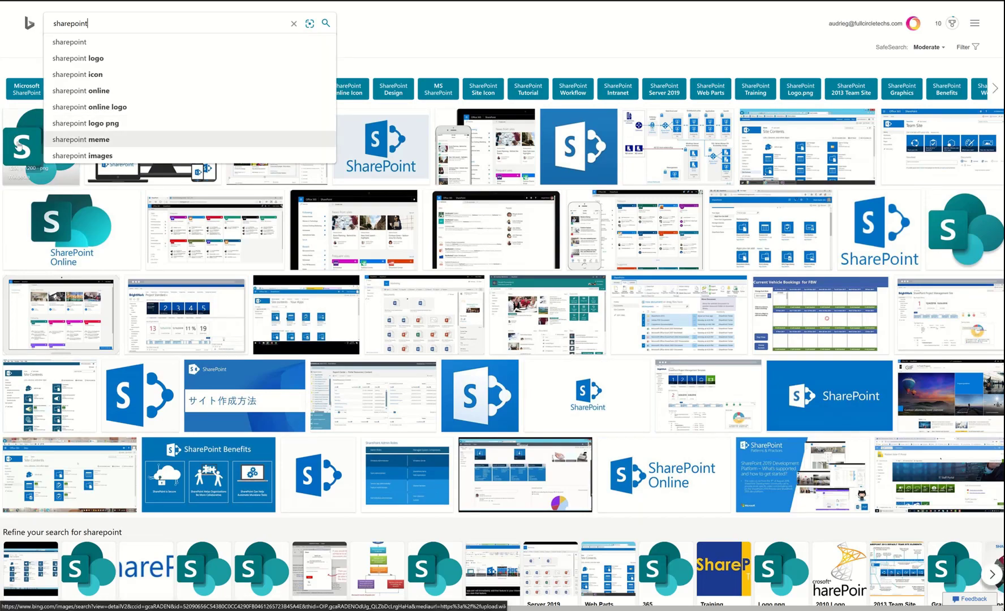
pyautogui.click(19, 148)
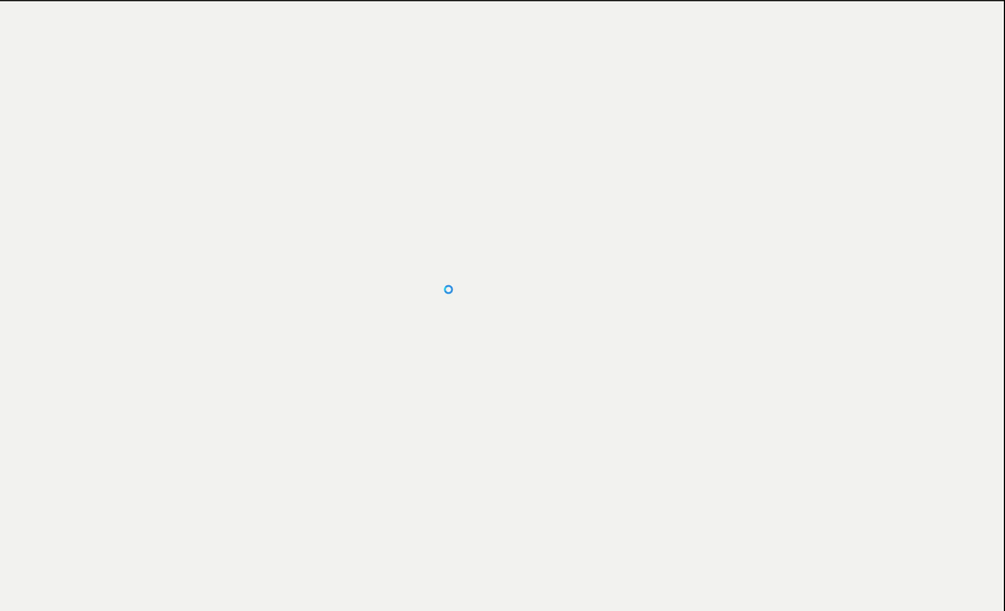
pyautogui.rightClick(390, 256)
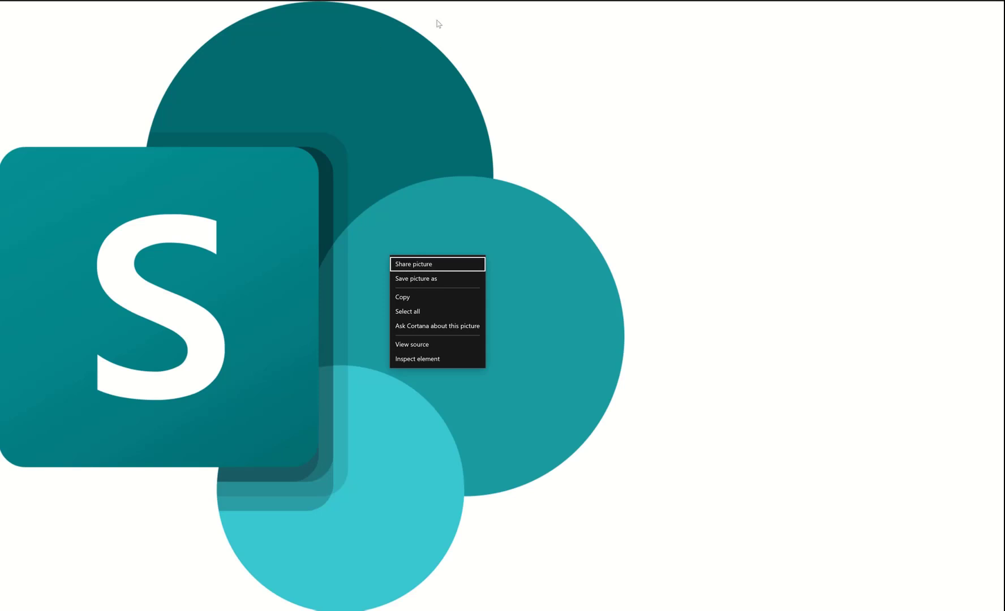
pyautogui.click(436, 1)
pyautogui.click(437, 1)
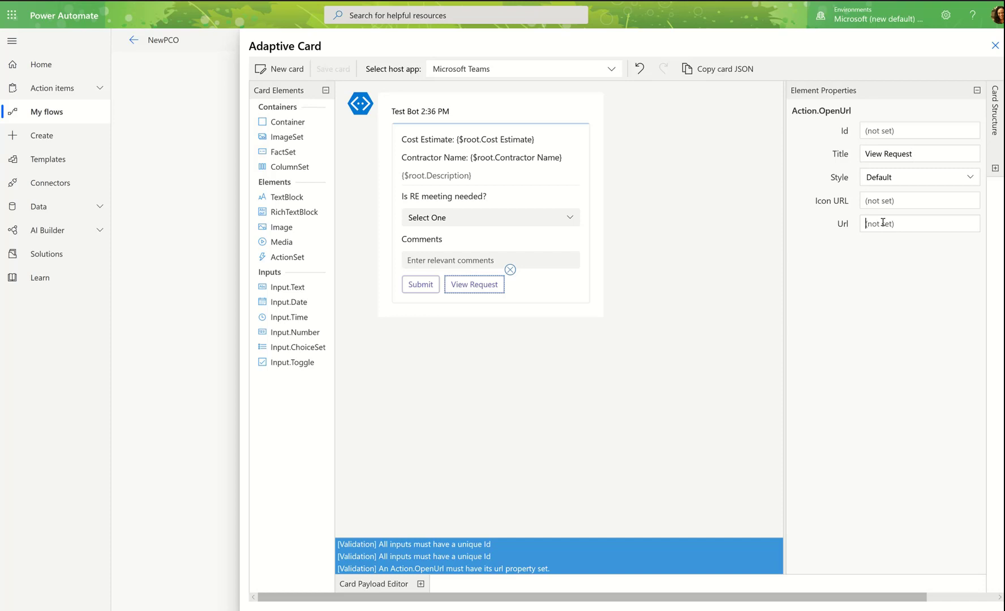
pyautogui.click(888, 199)
pyautogui.hotkey('ctrl', 'v')
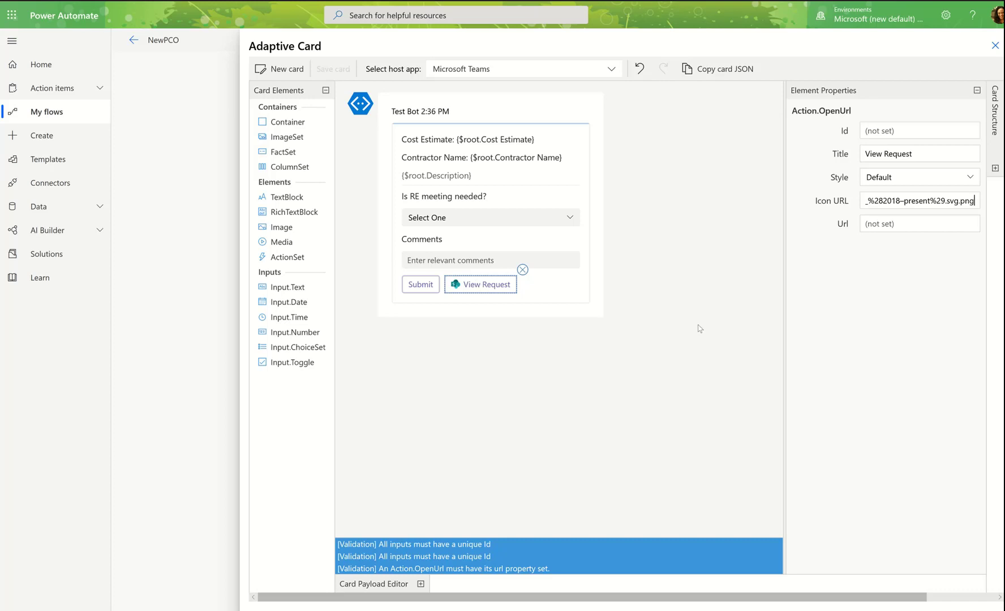
# Set the Id of the "Select One" ChoiceSet to acREMeeting
pyautogui.click(445, 544)
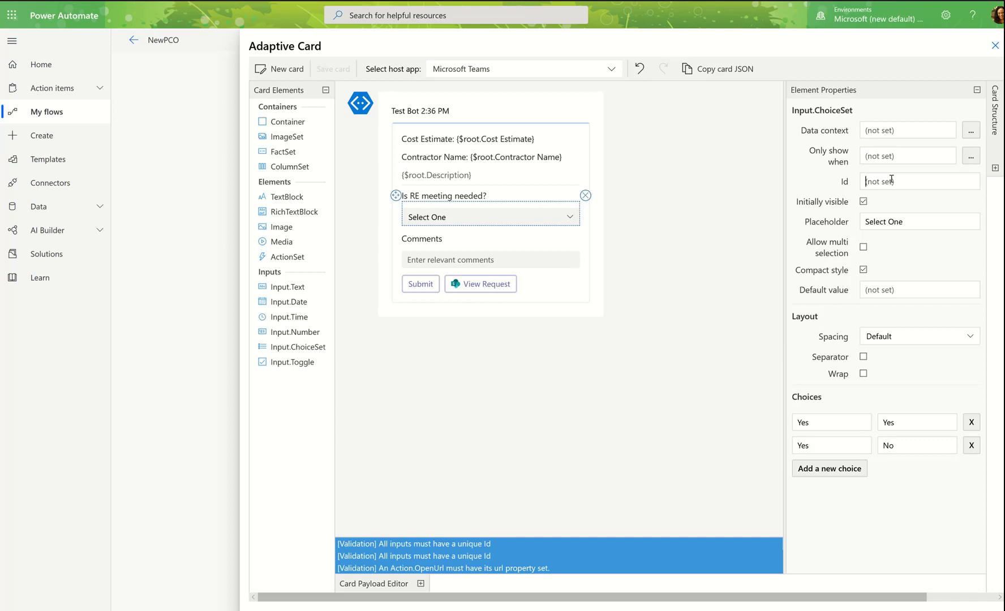
pyautogui.write('aq')
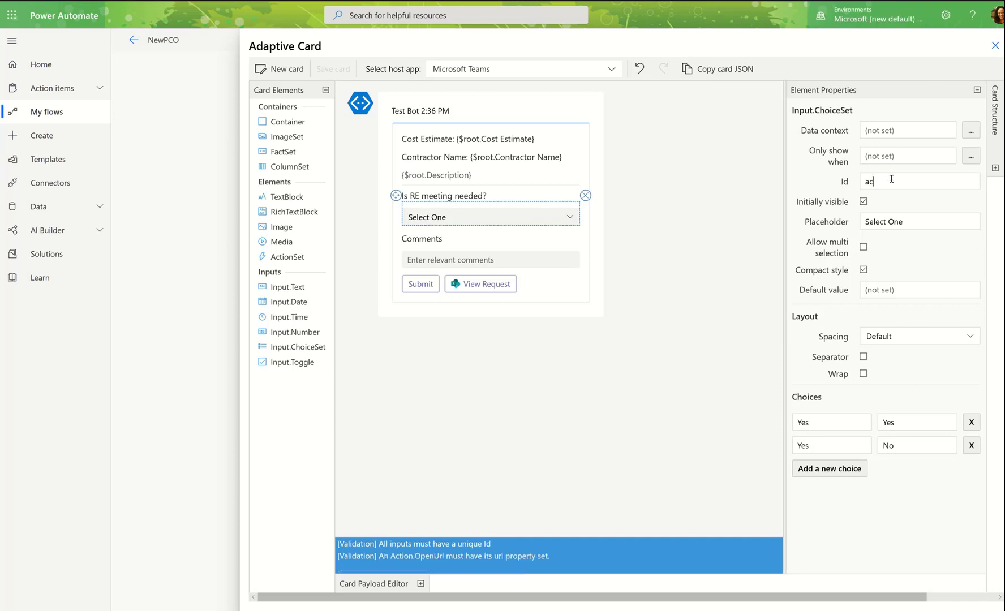
pyautogui.write('REMeeting')
pyautogui.moveTo(941, 181); pyautogui.dragTo(865, 181)
# Set the Id of the "Enter relevant comments" text input to acComments and recheck the ChoiceSet's properties
pyautogui.click(511, 259)
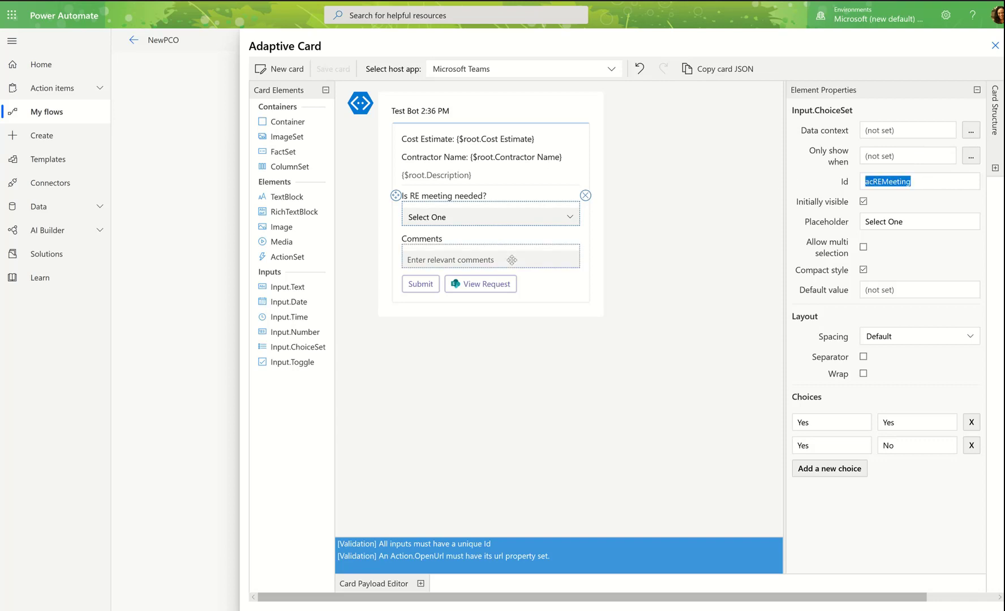
pyautogui.click(894, 179)
pyautogui.write('acComments')
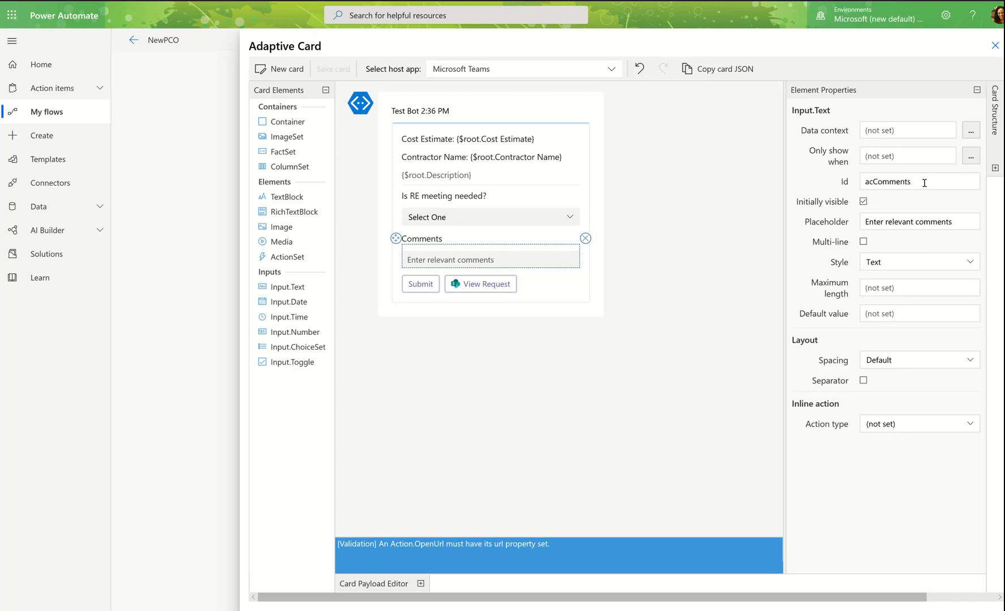
pyautogui.click(522, 215)
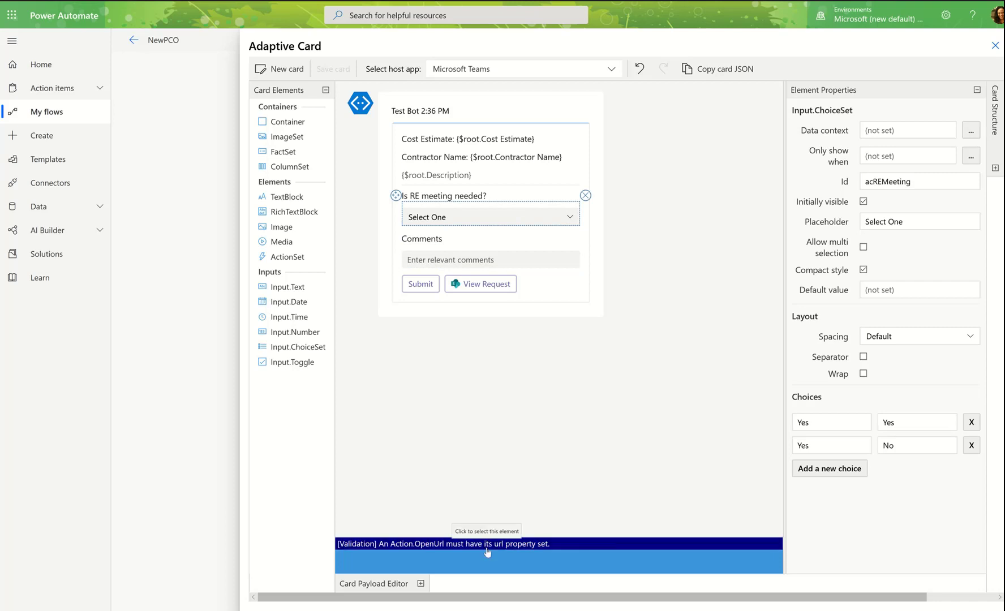
pyautogui.click(489, 291)
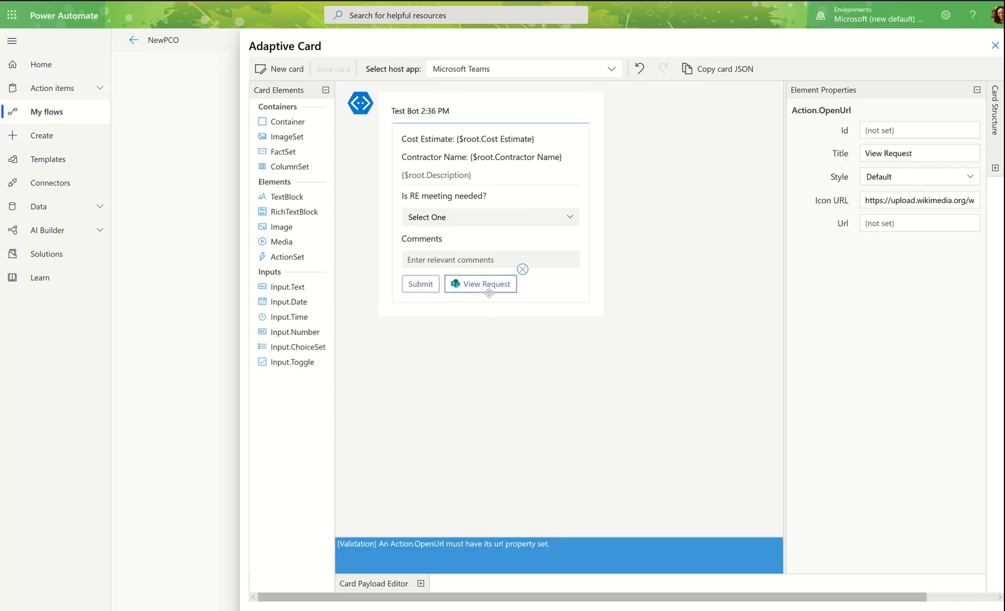
pyautogui.click(889, 224)
pyautogui.write('ww')
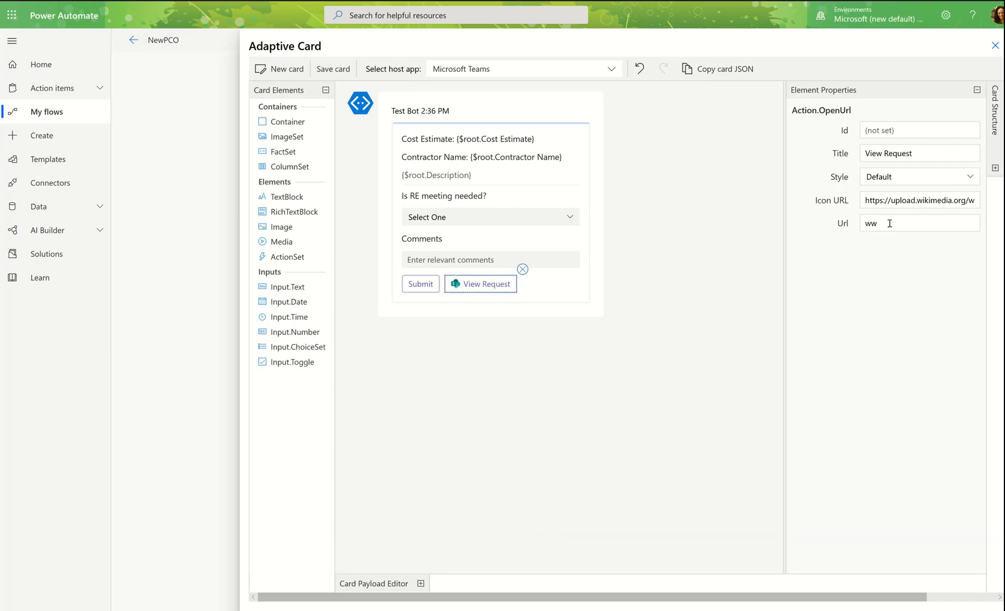
pyautogui.press('BackSpace')
pyautogui.press('BackSpace')
pyautogui.write('https://www.microsoft.com')
pyautogui.click(334, 71)
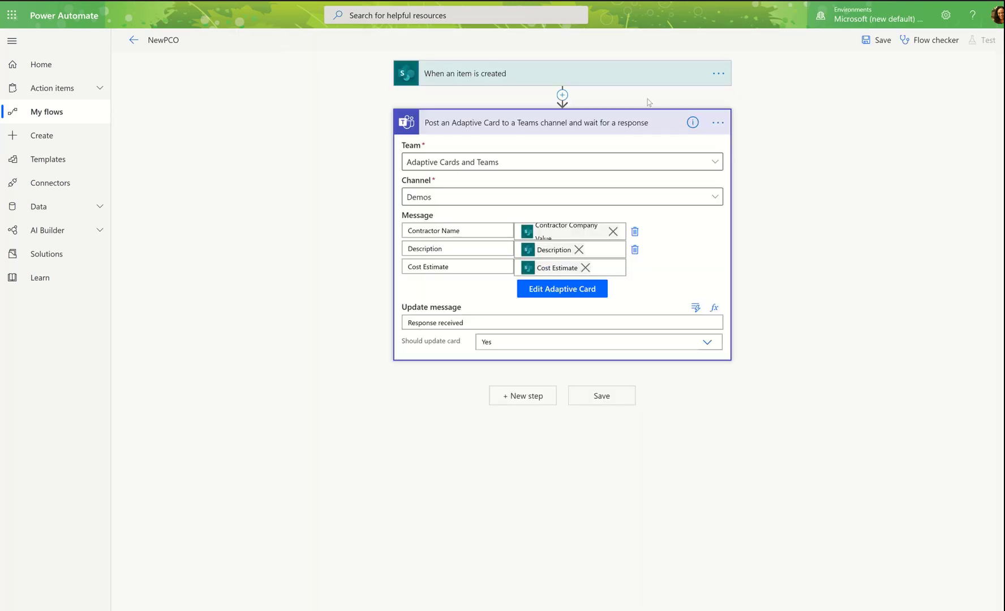
# Save the flow and start a new step with the Microsoft Teams connector
pyautogui.click(883, 39)
pyautogui.click(523, 397)
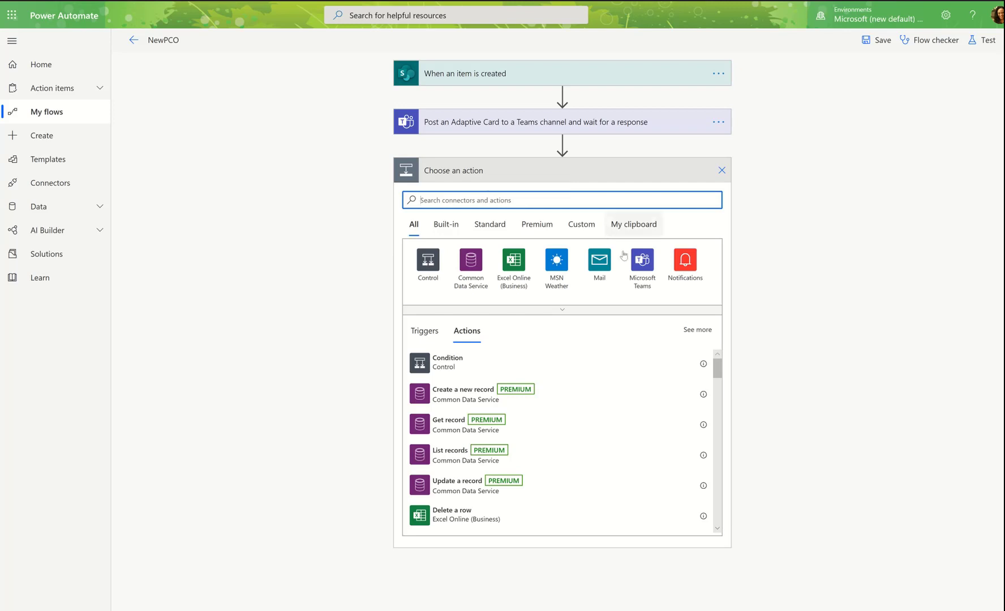
pyautogui.click(642, 264)
# Switch to the Adaptive Cards Embedded presentation in PowerPoint and show the "The 3-Step Set-up" slide in the slide show
pyautogui.hotkey('alt', 'Tab')
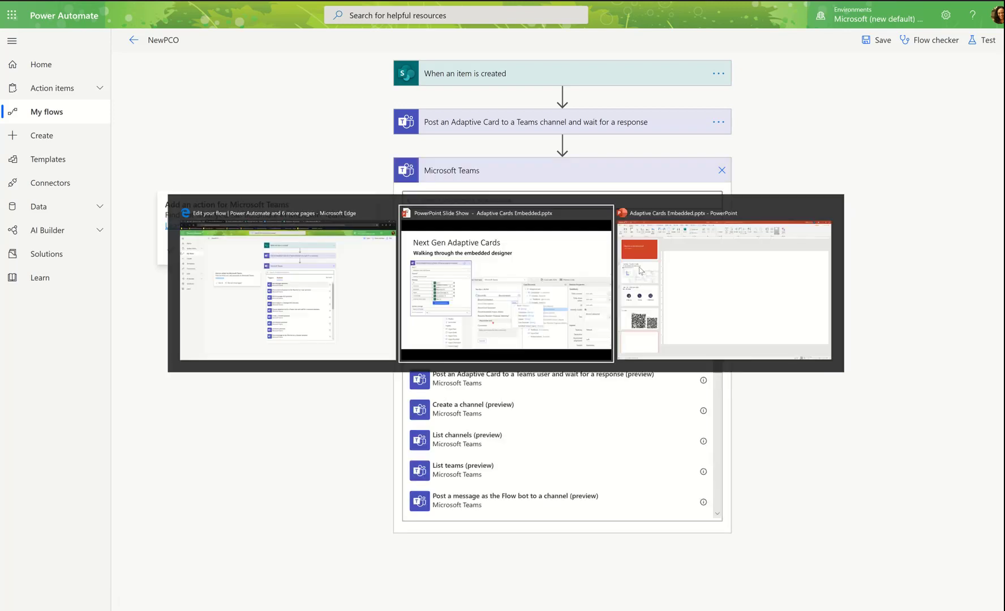
pyautogui.hotkey('alt', 'Tab')
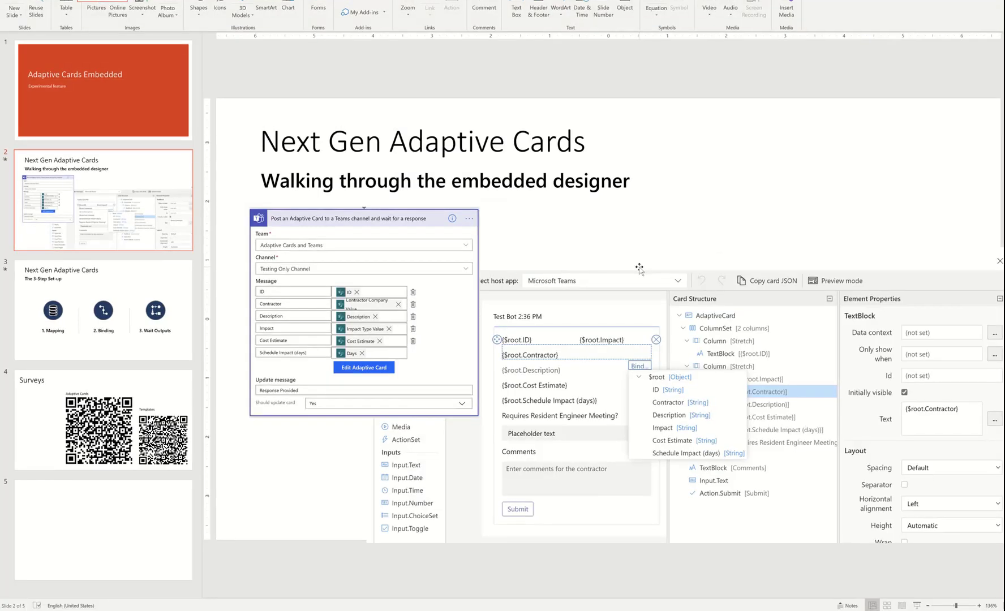
pyautogui.hotkey('alt', 'Tab')
pyautogui.hotkey('alt', 'Tab')
pyautogui.hotkey('alt', 'Tab')
pyautogui.hotkey('alt', 'Tab')
pyautogui.hotkey('alt', 'Tab')
pyautogui.hotkey('alt', 'Tab')
pyautogui.click(917, 604)
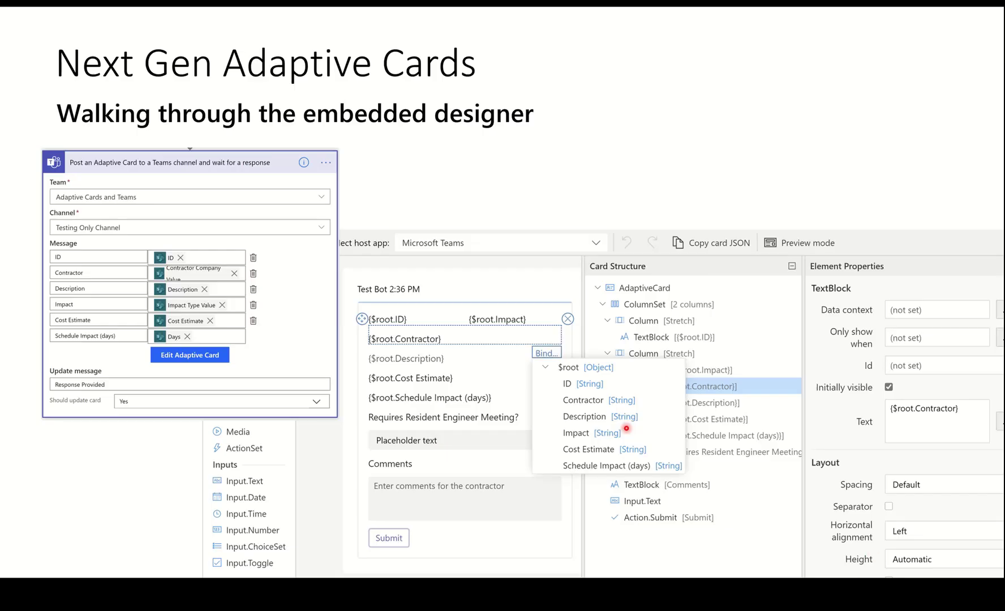
pyautogui.click(643, 454)
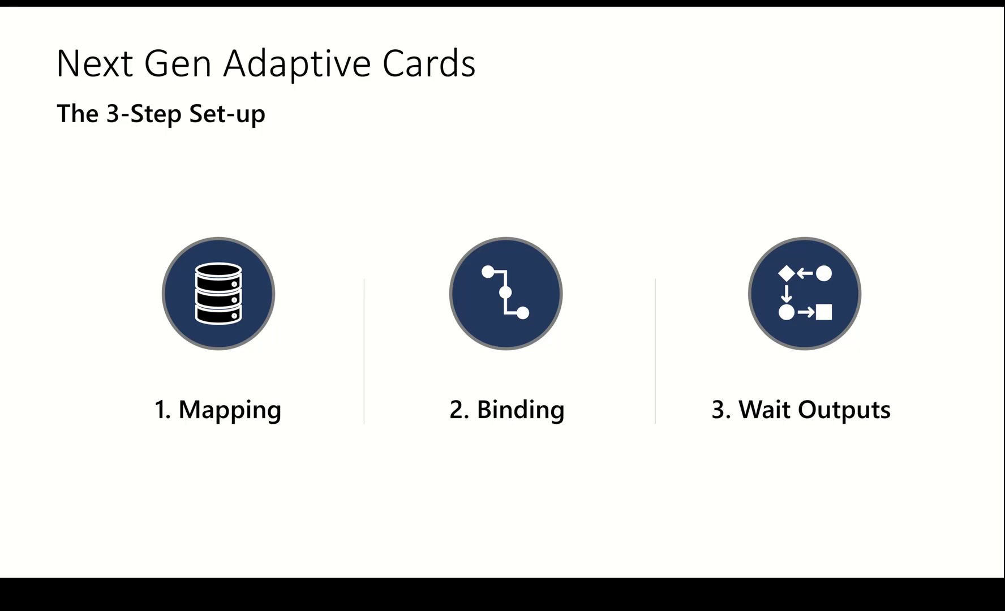
# Return to Power Automate in Edge and add the Teams action "Post a message (V3)" after the adaptive card action
pyautogui.hotkey('alt', 'Tab')
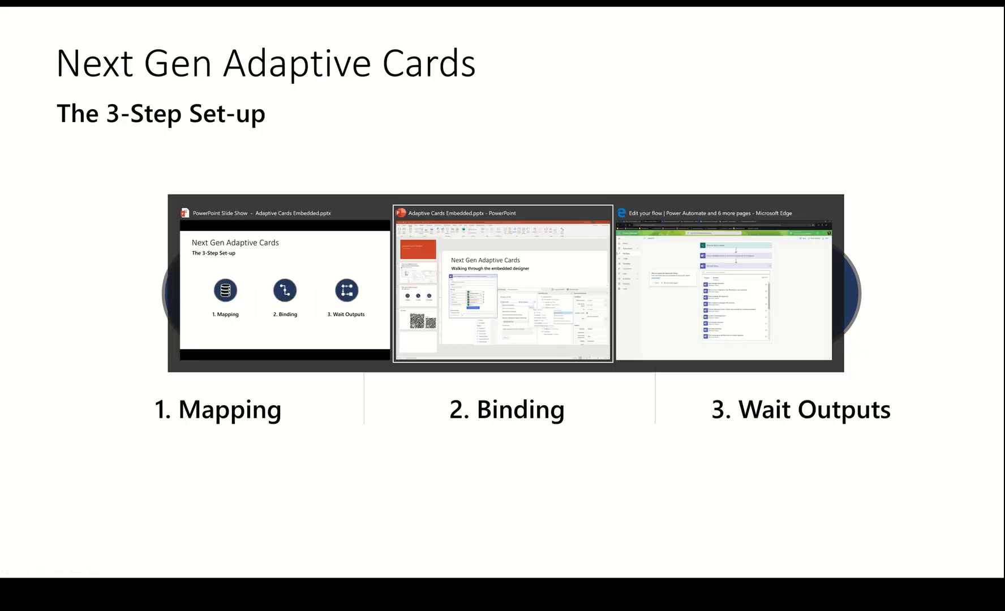
pyautogui.hotkey('alt', 'Tab')
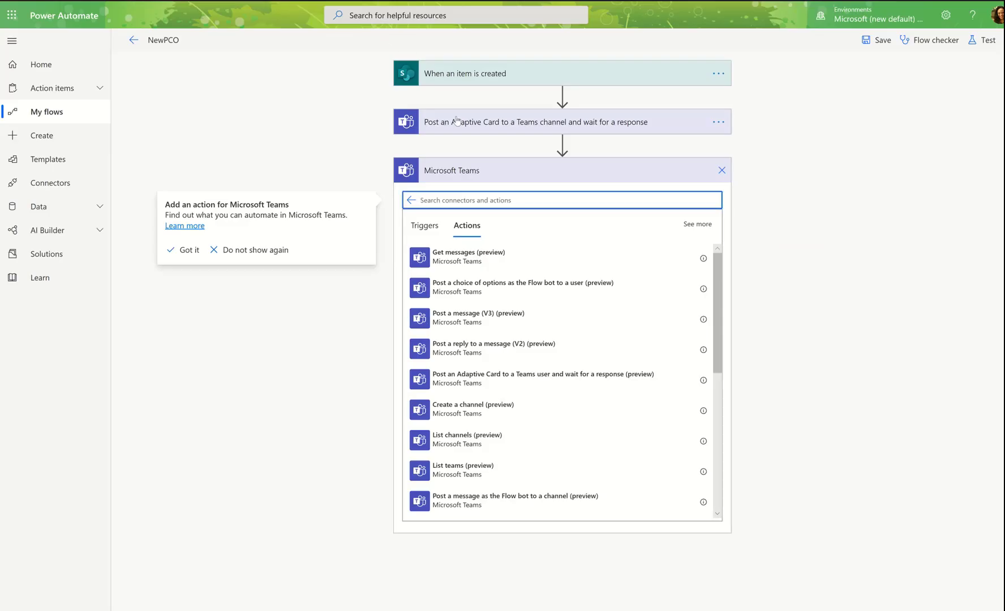
pyautogui.click(507, 318)
pyautogui.click(507, 318)
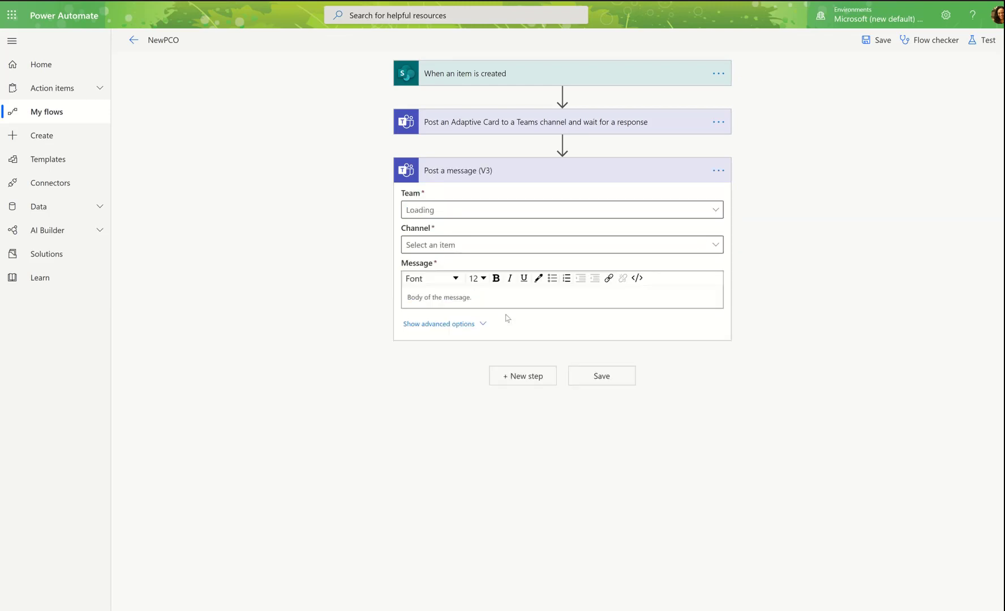
# Expand the adaptive card action and set Post a message (V3) to the team "Adaptive Cards and Teams" and the channel "Demos"
pyautogui.click(715, 211)
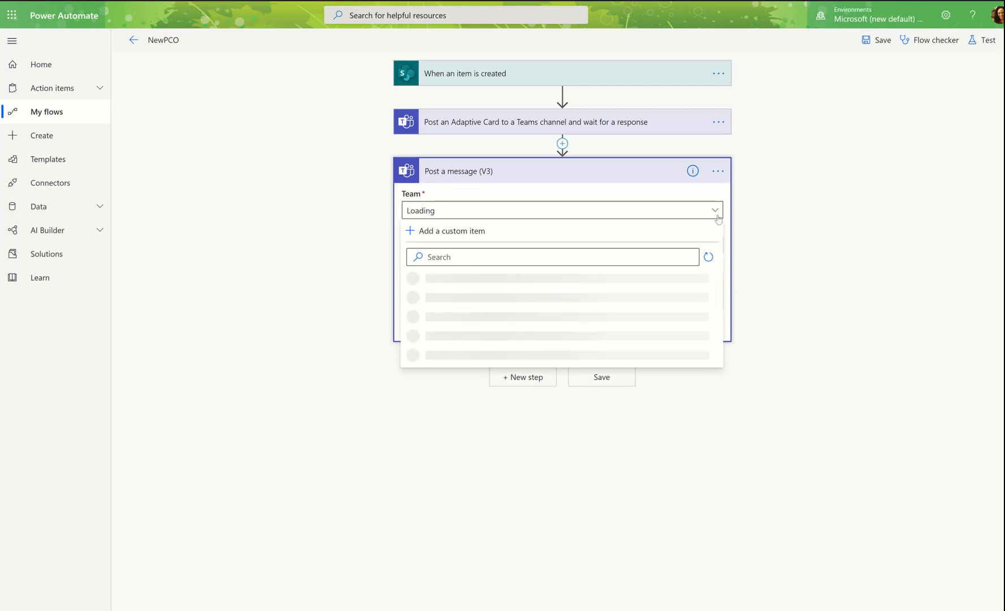
pyautogui.click(651, 121)
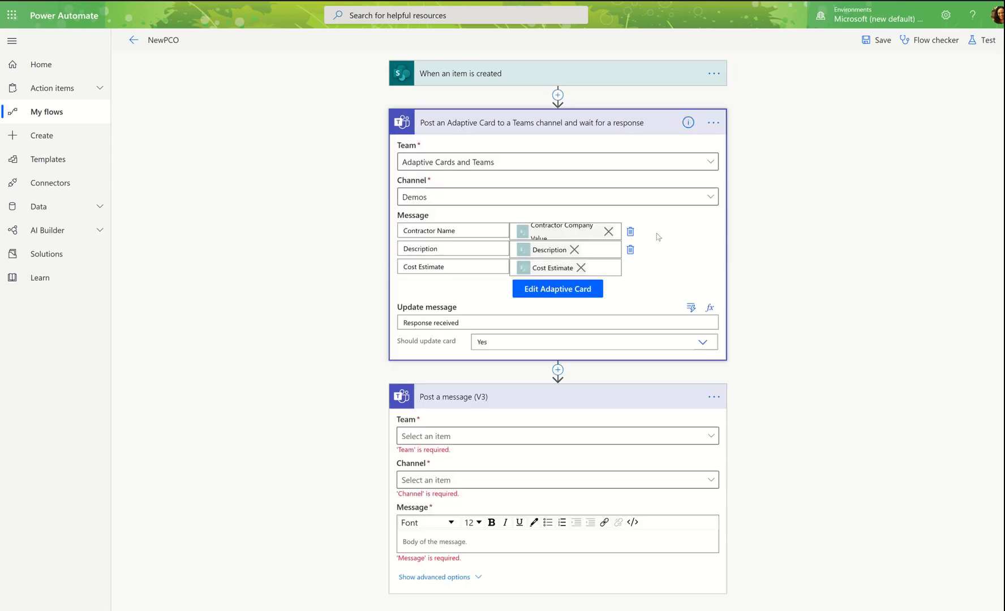
pyautogui.click(711, 436)
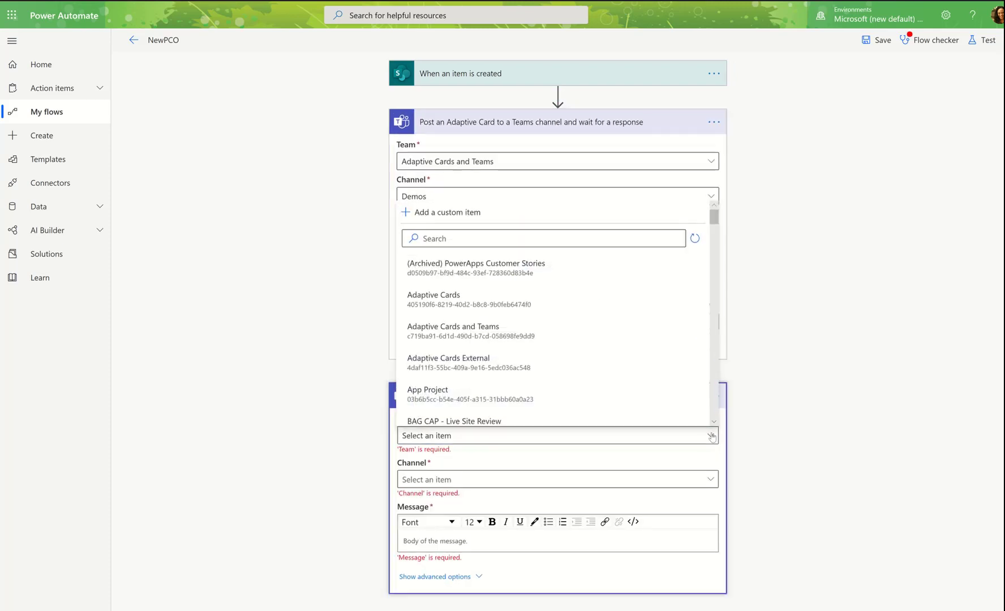
pyautogui.click(587, 344)
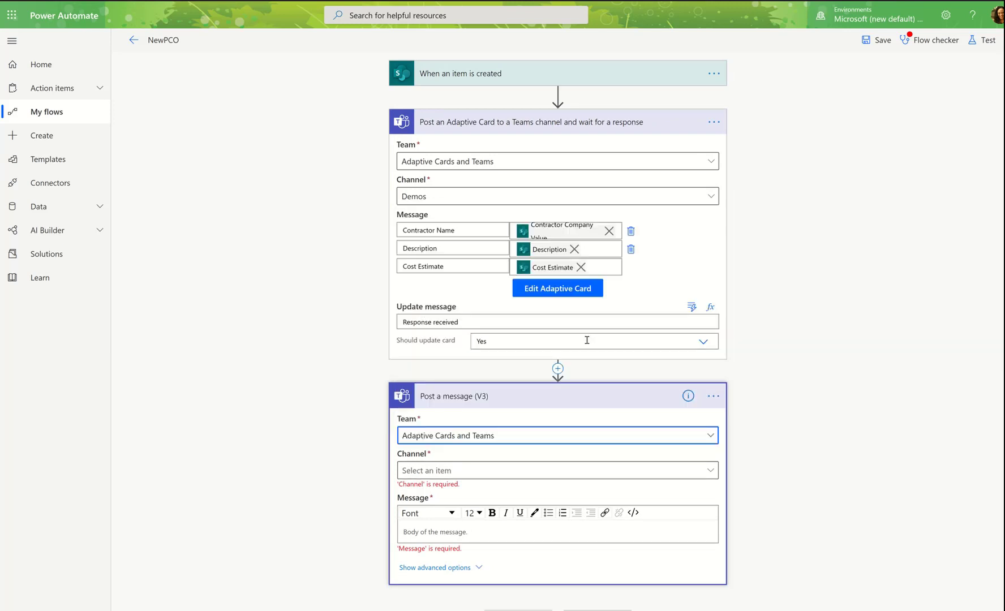
pyautogui.click(715, 475)
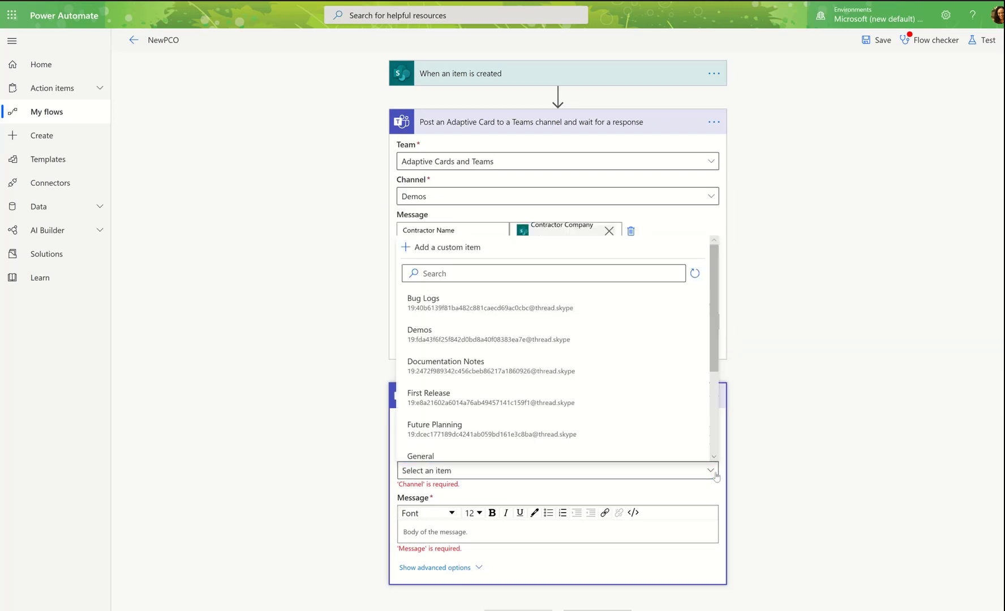
pyautogui.moveTo(717, 477); pyautogui.dragTo(515, 339)
pyautogui.click(515, 339)
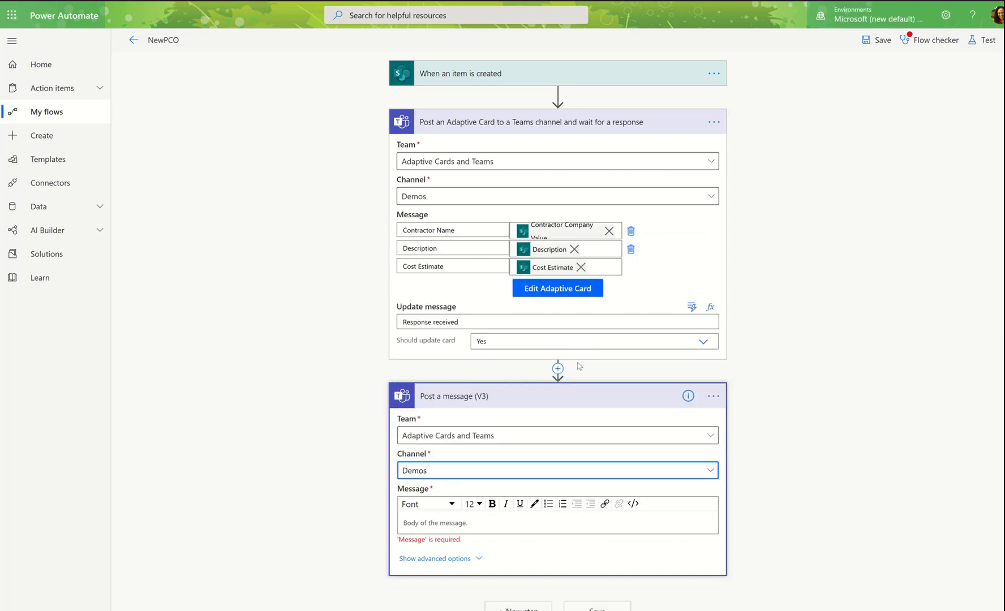
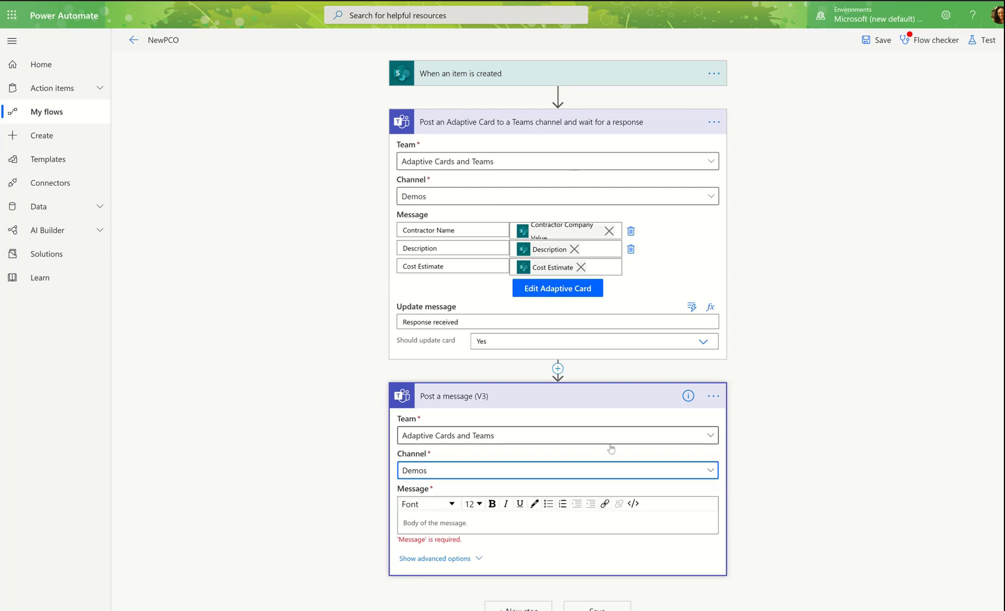
# Write the message body with the separate lines "Response", "RE Meeting required?" and "Comments:"
pyautogui.scroll(-1, 611, 449)
pyautogui.click(462, 508)
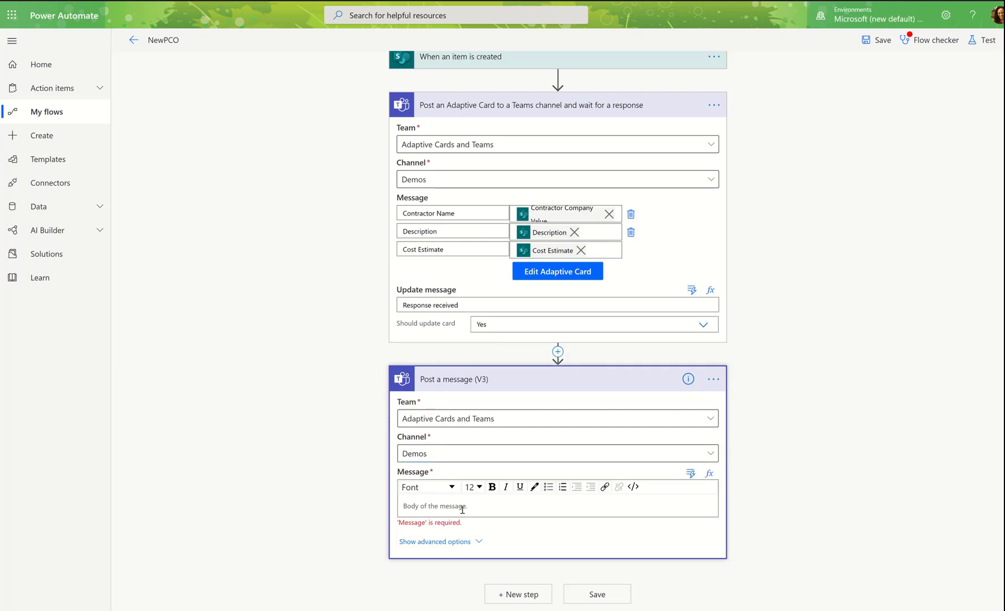
pyautogui.write('Is RE')
pyautogui.write(' Meeting need')
pyautogui.write('ed')
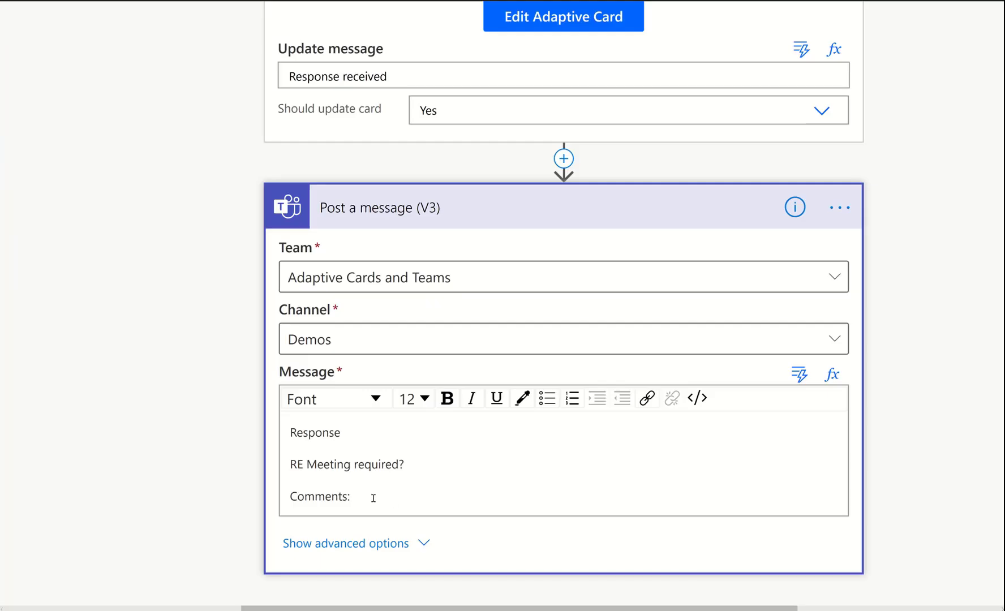
# Make the "RE Meeting required?" and "Comments:" lines of the message bold
pyautogui.moveTo(373, 497); pyautogui.dragTo(286, 465)
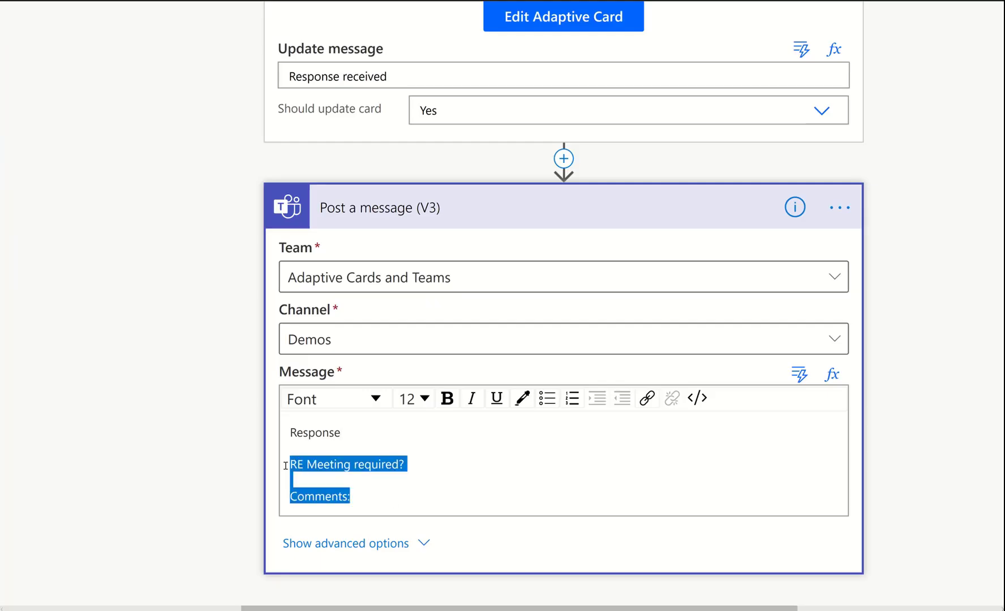
pyautogui.click(447, 398)
pyautogui.click(414, 473)
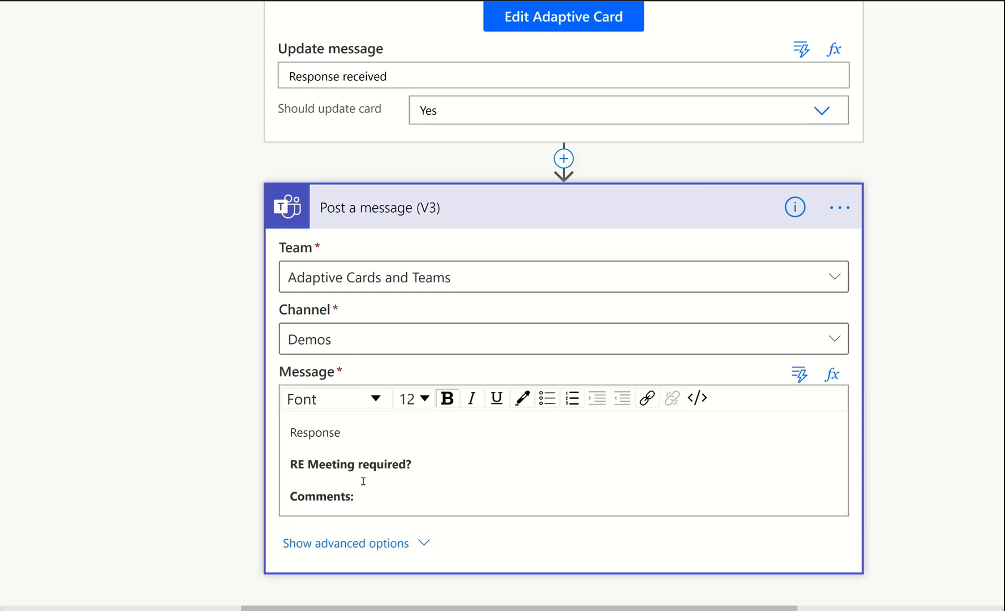
# Add an empty line below "RE Meeting required?" and search the dynamic values for "ac"
pyautogui.press('Return')
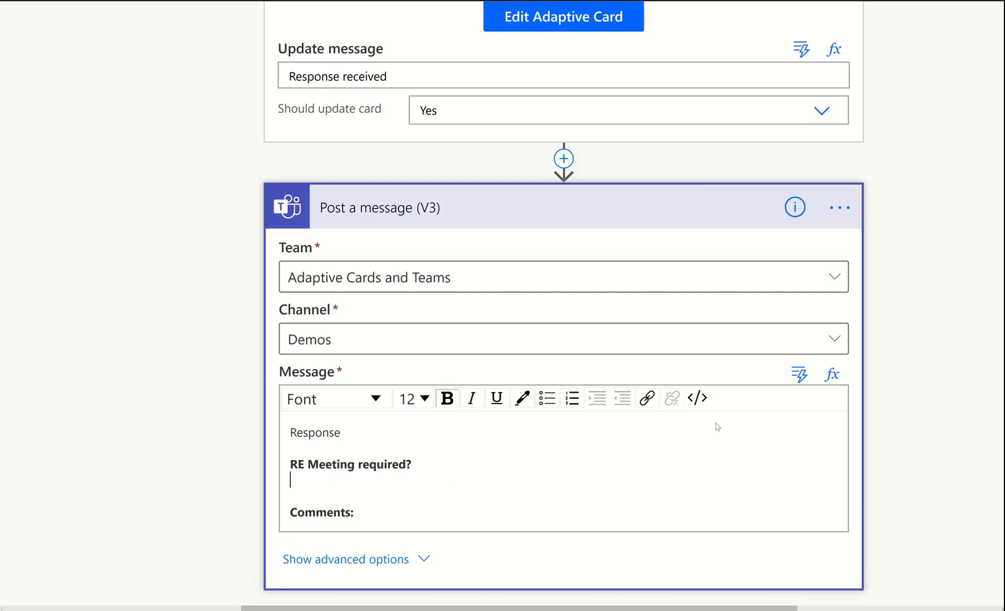
pyautogui.click(797, 374)
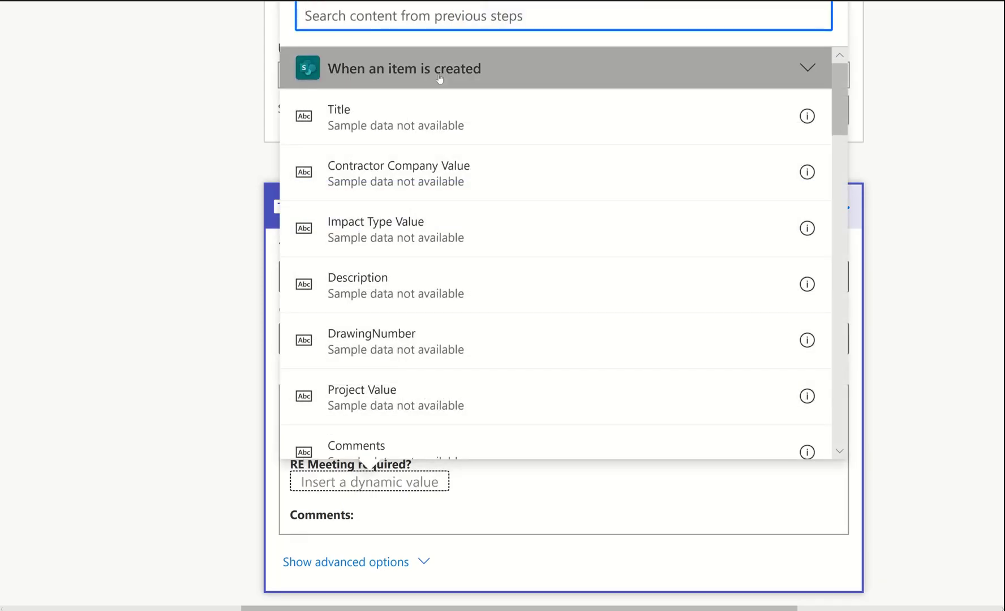
pyautogui.write('ac')
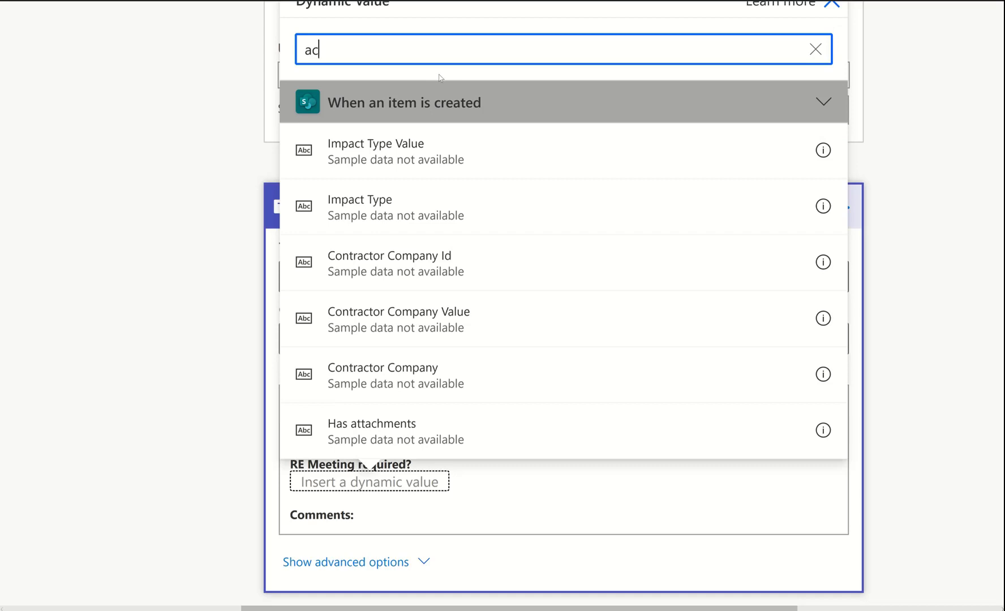
pyautogui.press('BackSpace')
pyautogui.press('BackSpace')
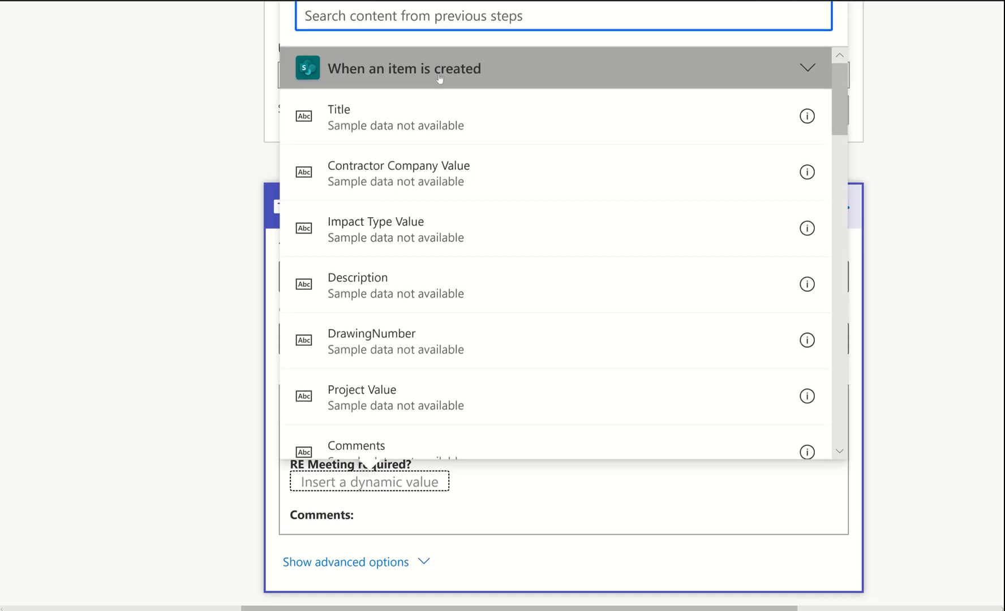
pyautogui.click(439, 79)
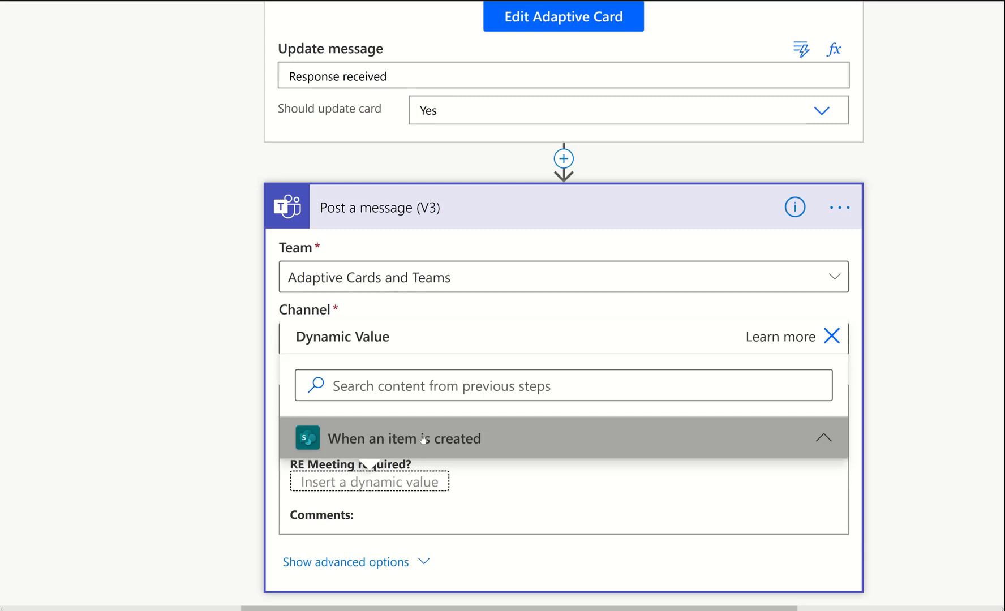
pyautogui.scroll(6, 423, 439)
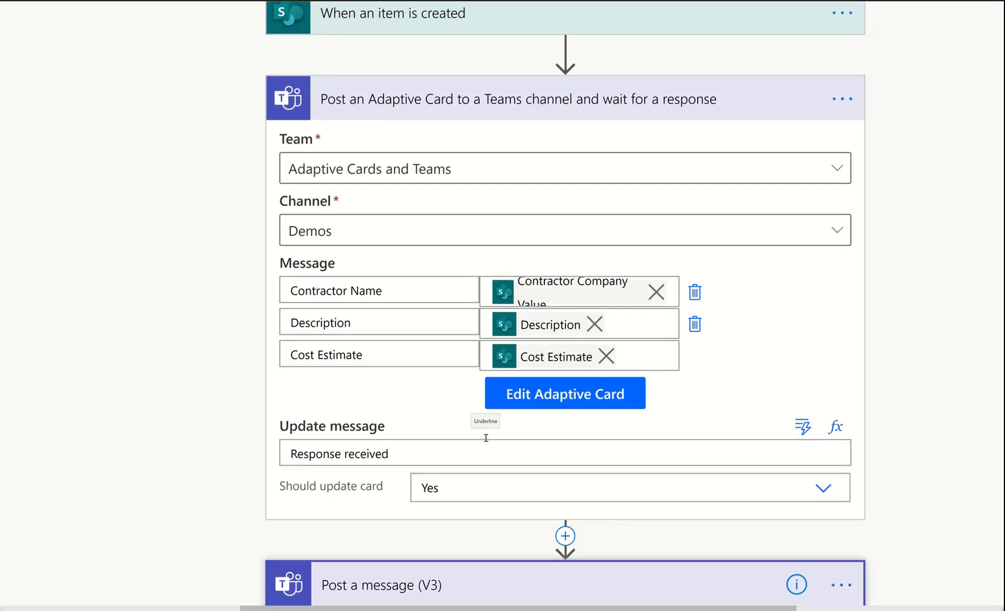
pyautogui.scroll(-7, 486, 437)
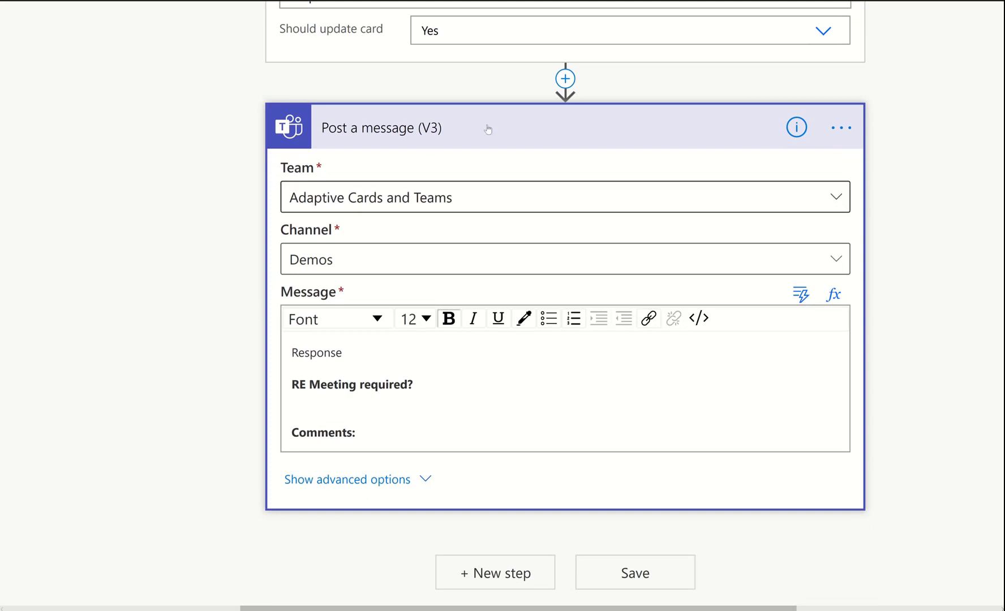
pyautogui.scroll(9, 349, 401)
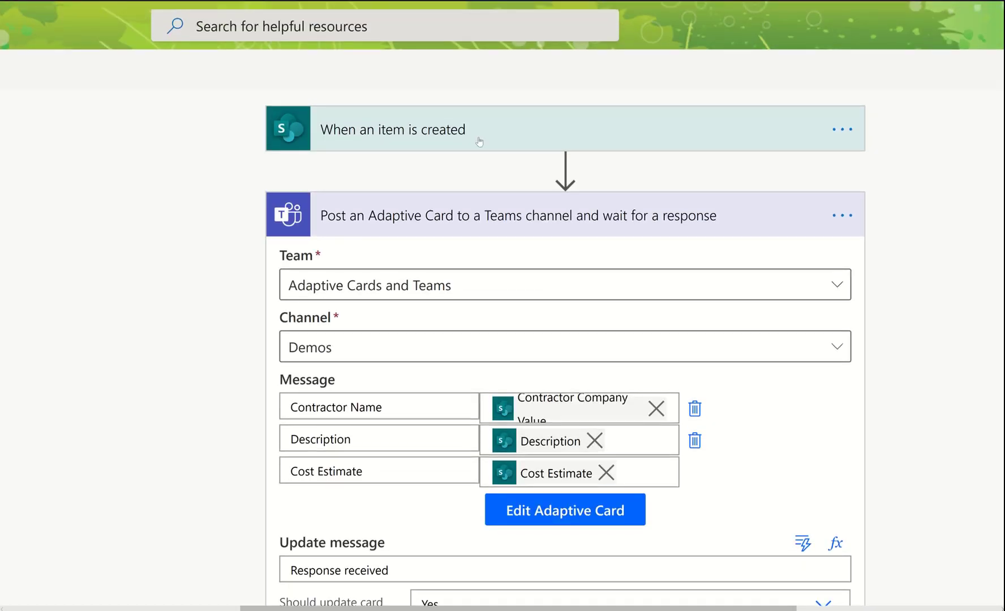
pyautogui.scroll(-7, 485, 384)
pyautogui.scroll(-2, 424, 382)
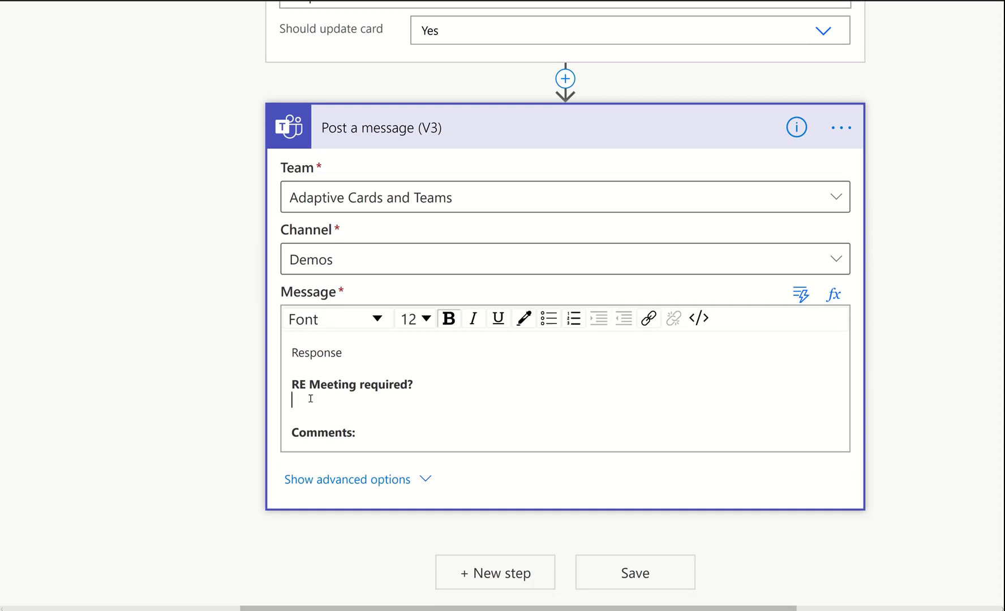
# Try to insert the expression outputs() on the line below "RE Meeting required?"
pyautogui.click(831, 298)
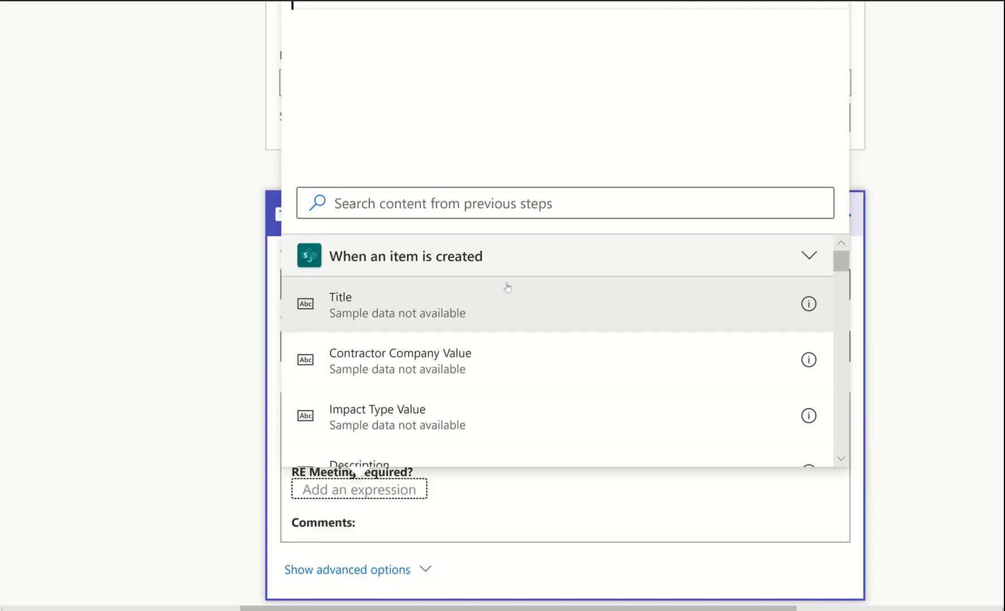
pyautogui.scroll(2, 428, 148)
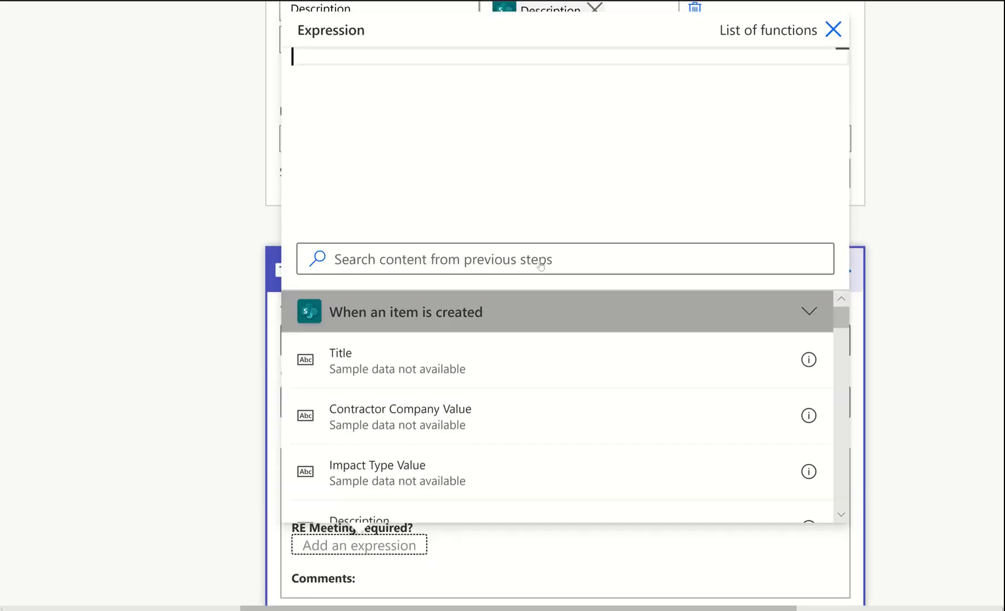
pyautogui.write('output')
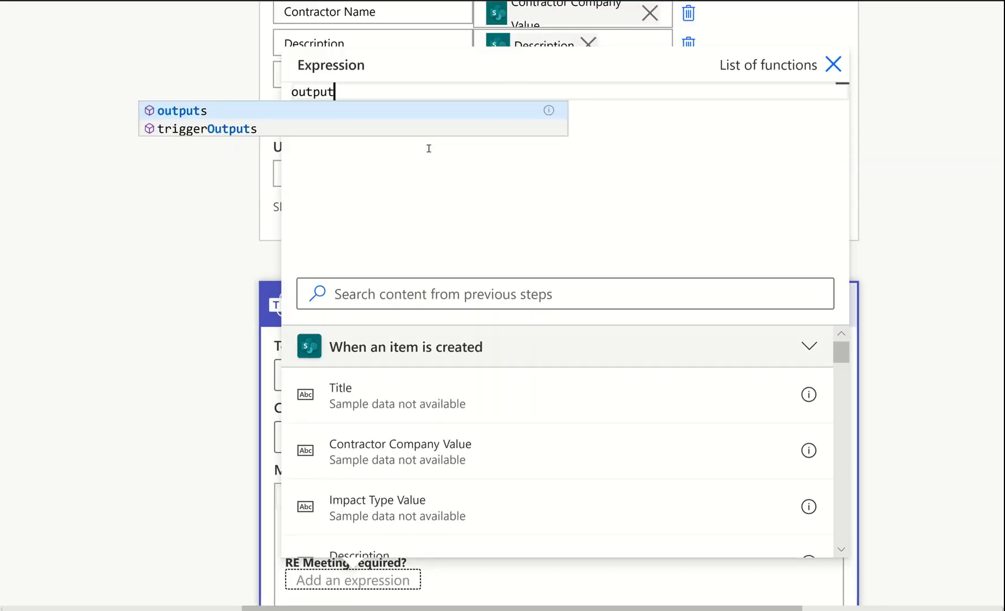
pyautogui.write('s(')
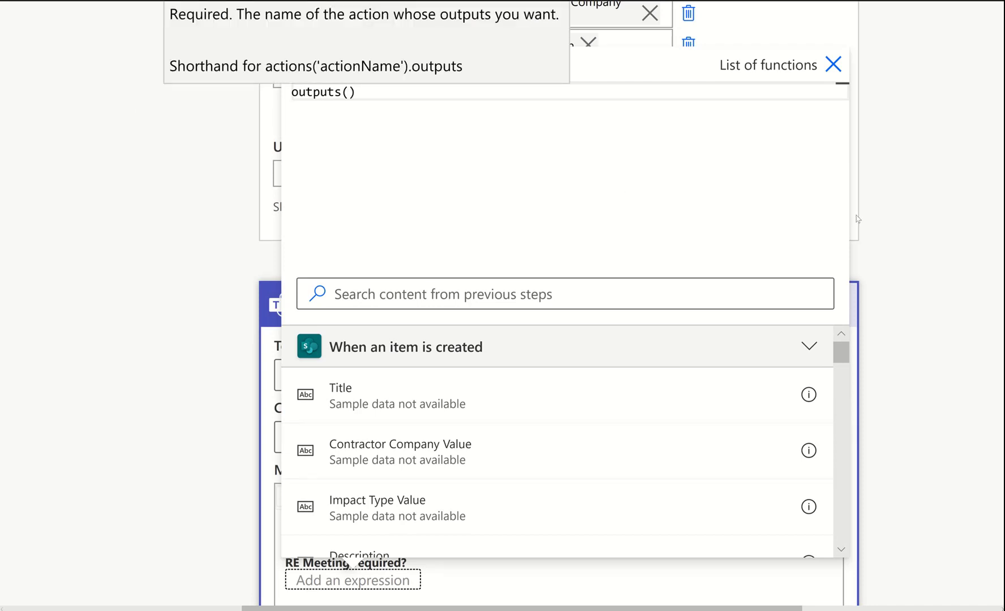
pyautogui.click(946, 402)
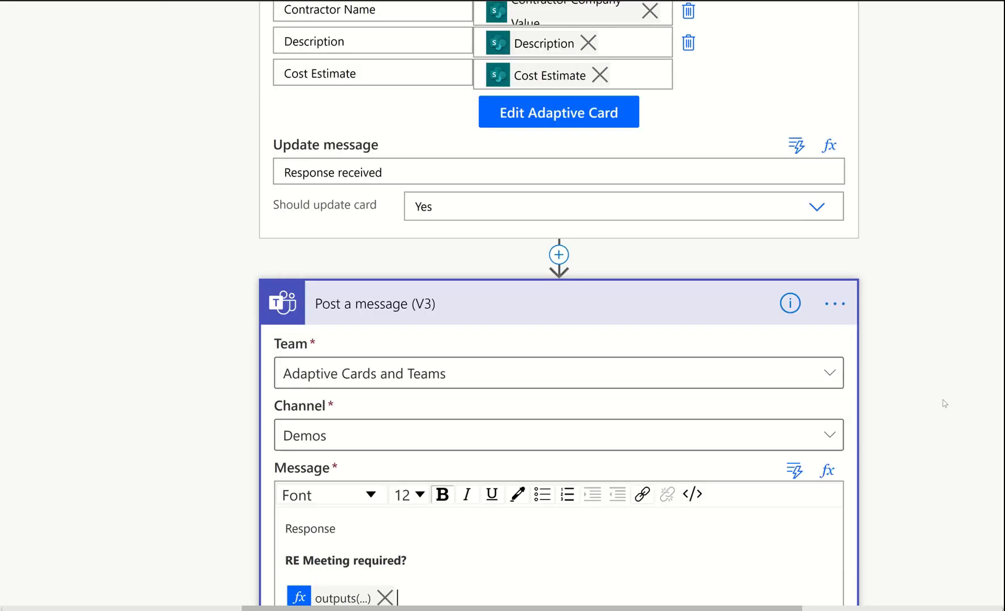
# Rename the action "Post an Adaptive Card to a Teams channel and wait for a response" as PostWait
pyautogui.scroll(5, 939, 405)
pyautogui.scroll(2, 906, 404)
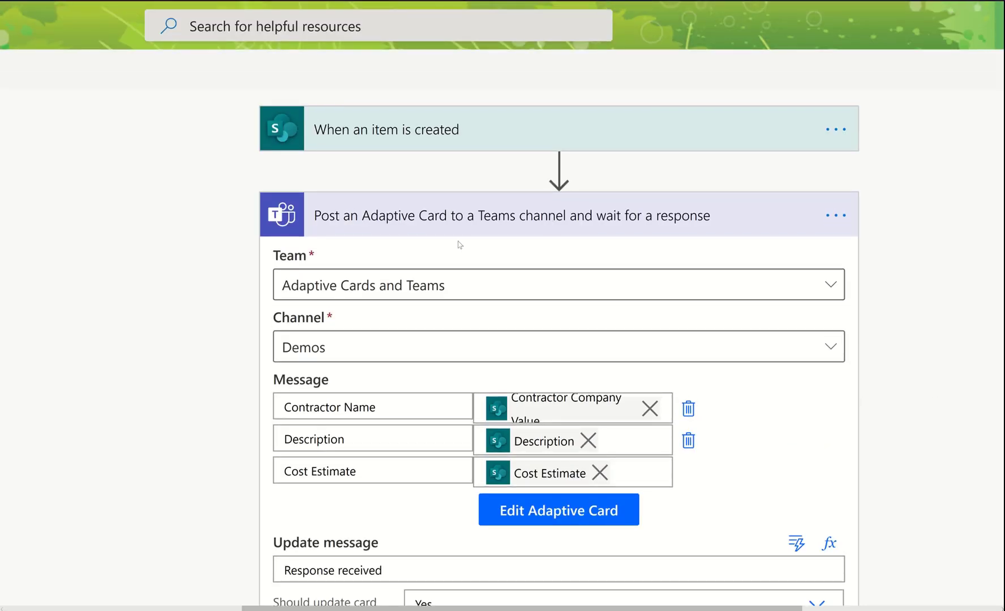
pyautogui.click(836, 216)
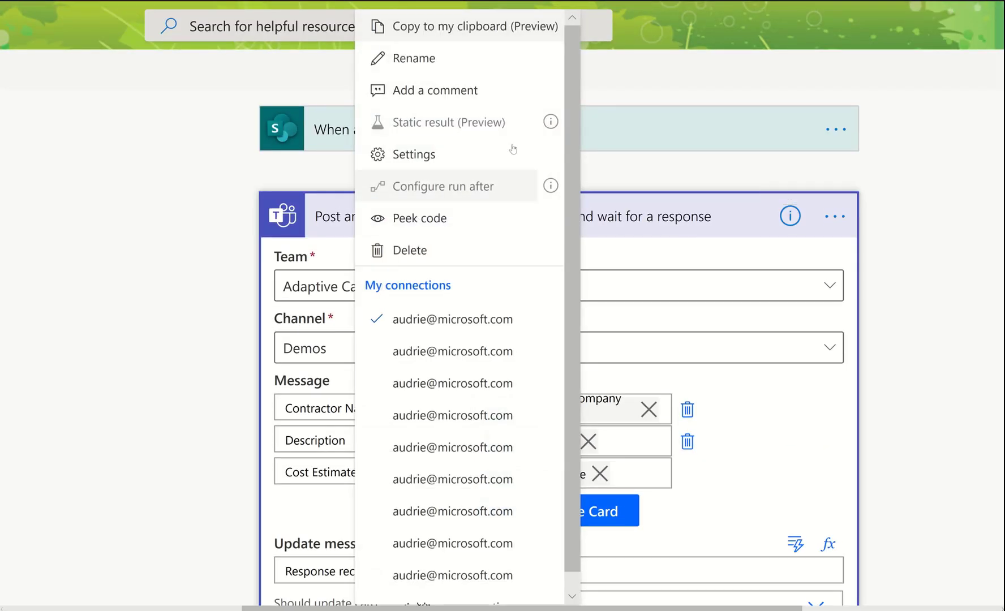
pyautogui.click(497, 55)
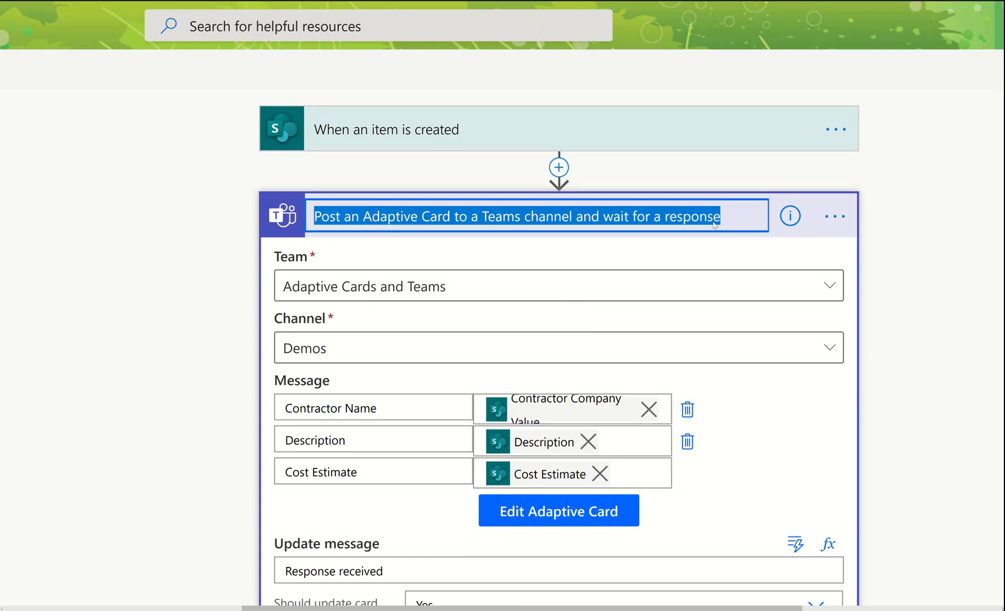
pyautogui.write('PostWait')
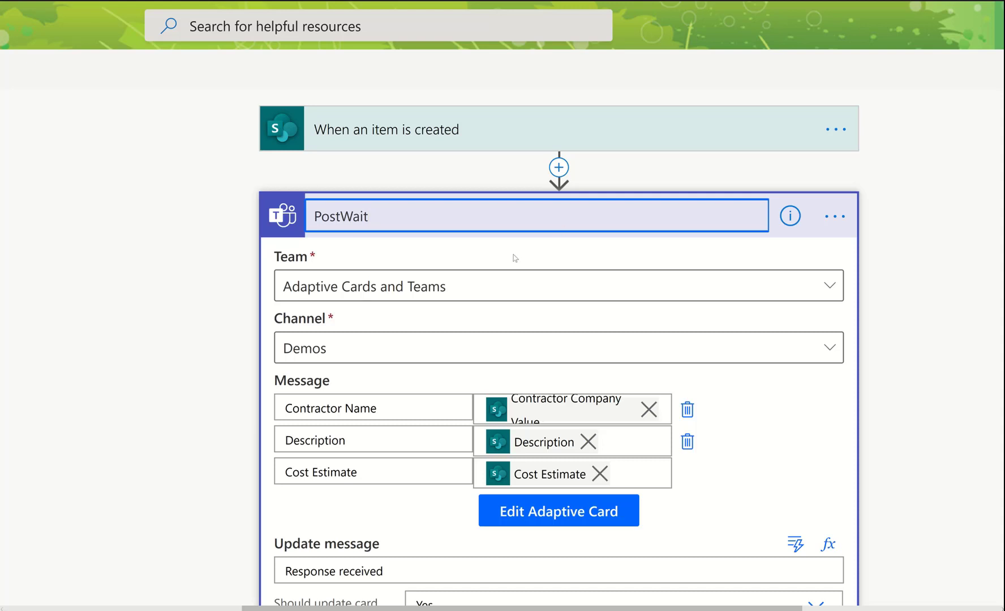
pyautogui.click(251, 233)
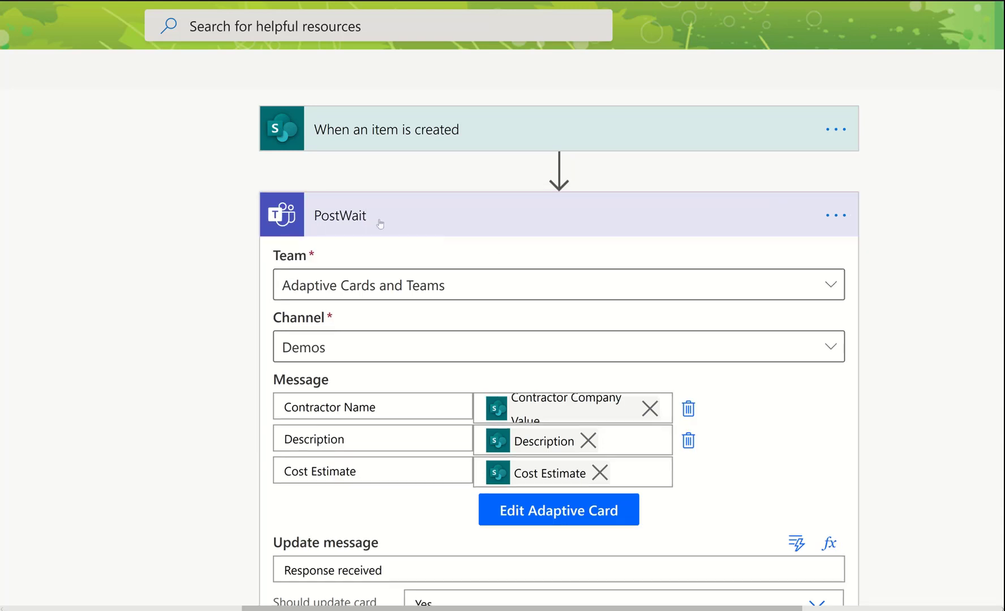
# Remove the incomplete outputs() expression from the message below "RE Meeting required?"
pyautogui.scroll(-10, 415, 233)
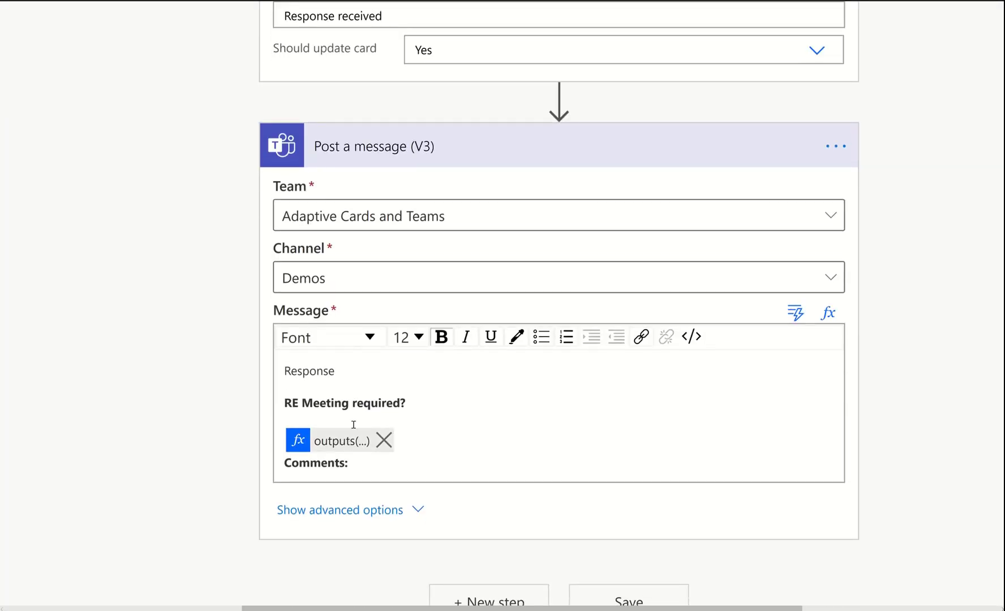
pyautogui.click(344, 443)
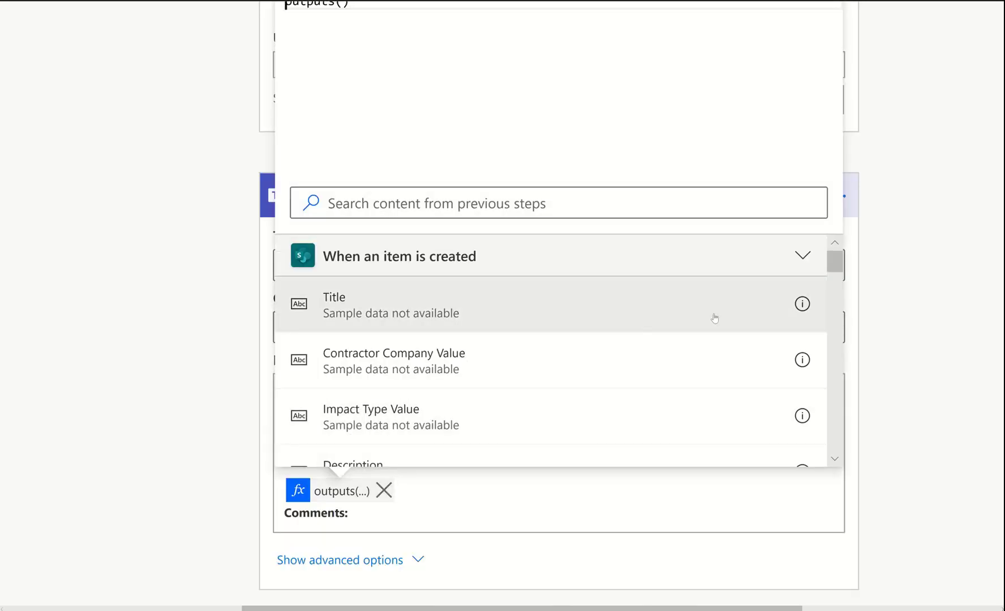
pyautogui.scroll(5, 696, 311)
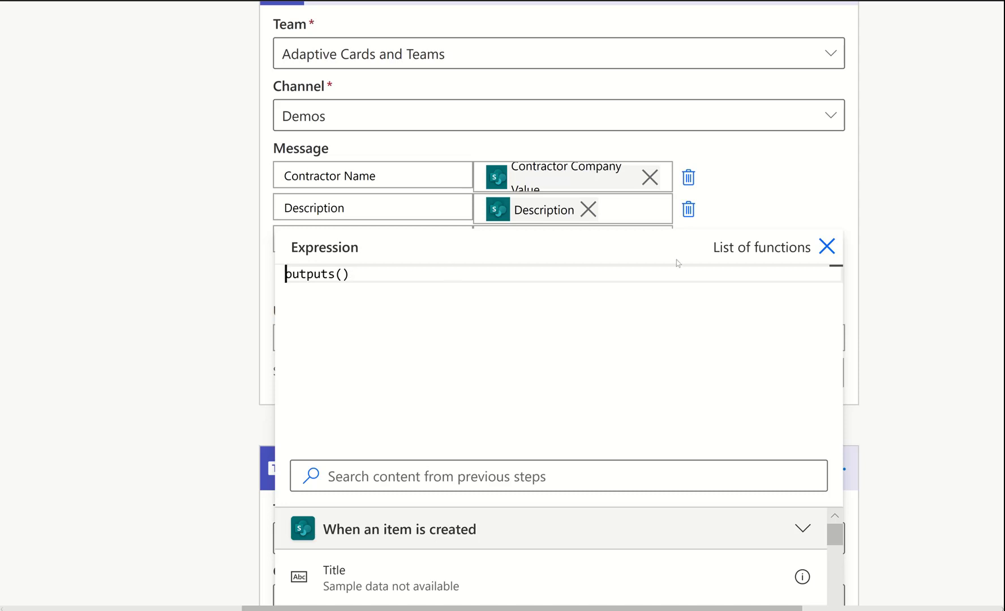
pyautogui.click(826, 247)
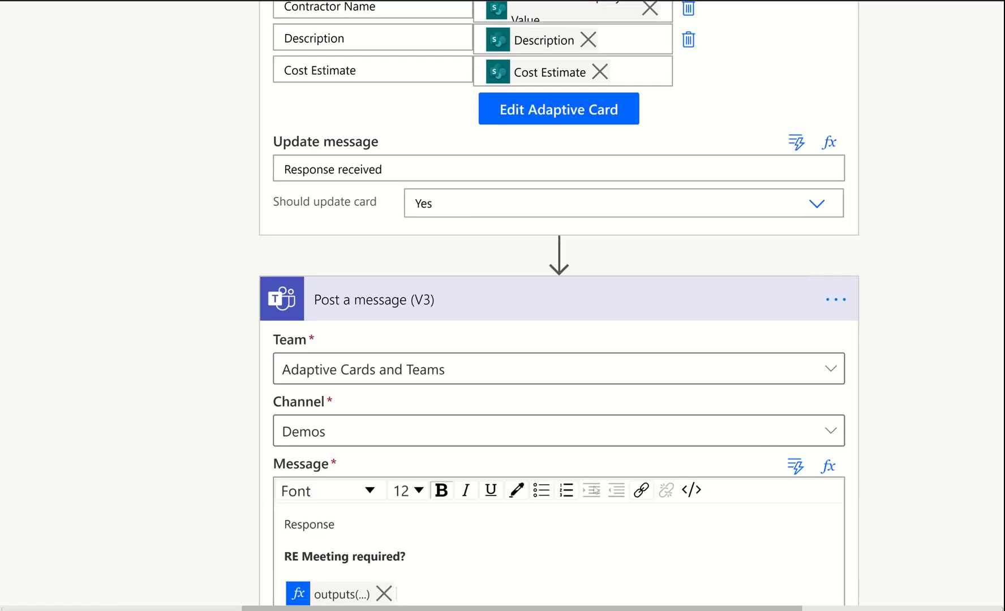
pyautogui.scroll(-3, 581, 485)
pyautogui.click(383, 396)
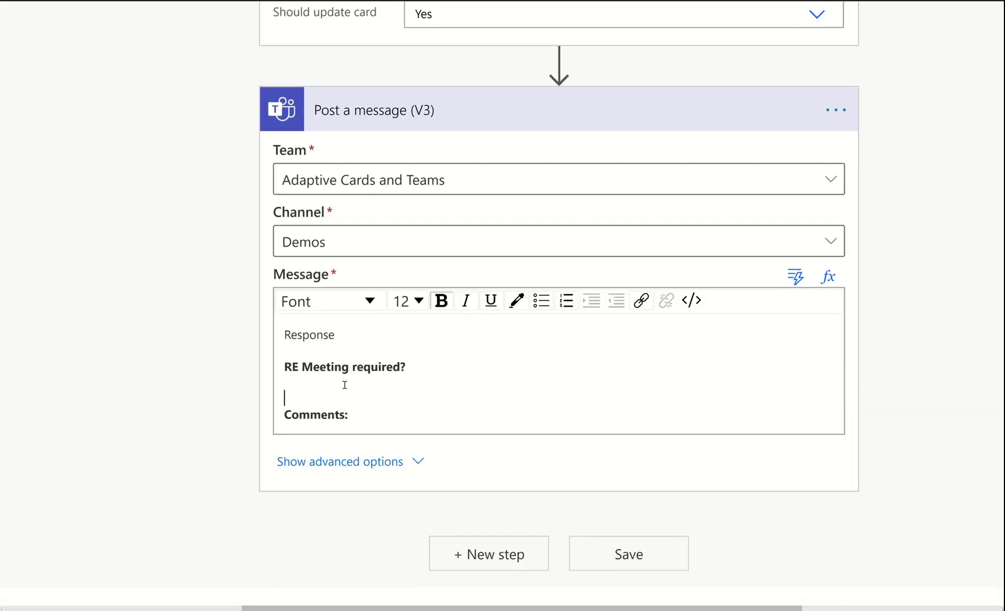
# Write the expression outputs('PostWait').body.data.acREMeeting for the line below "RE Meeting required?"
pyautogui.click(828, 277)
pyautogui.scroll(5, 545, 291)
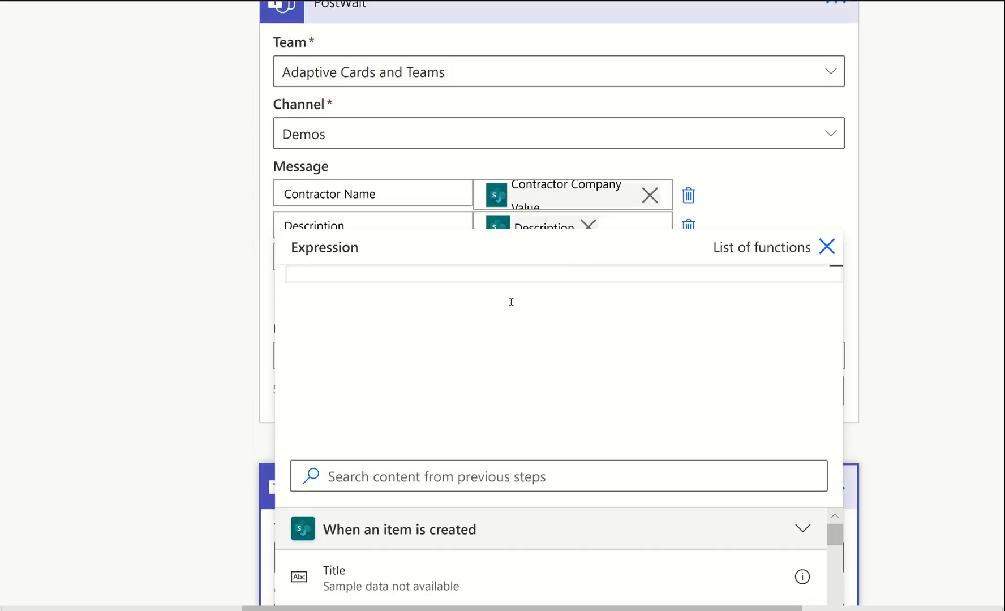
pyautogui.write('outputs(')
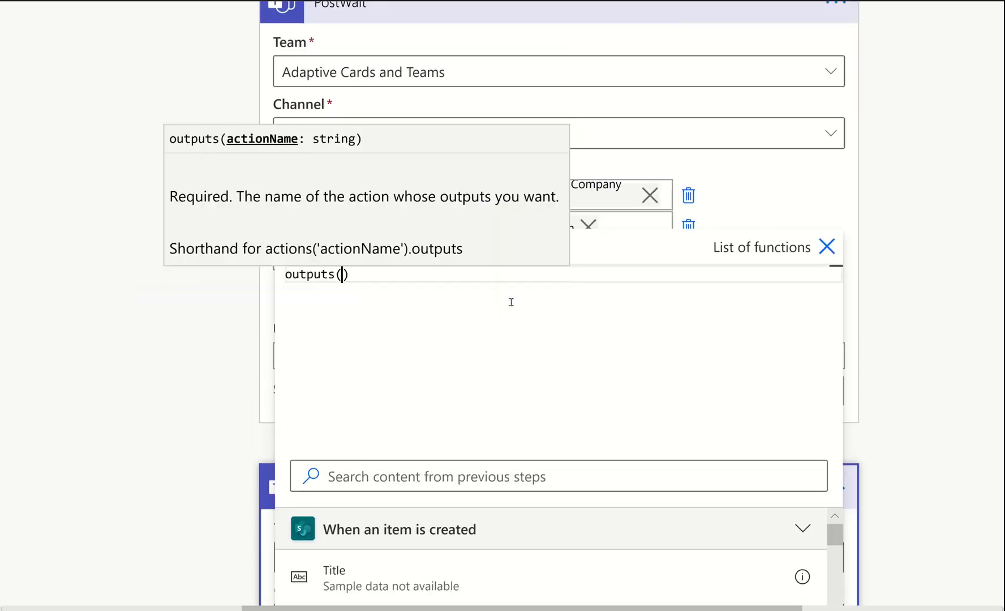
pyautogui.write("'PostWait")
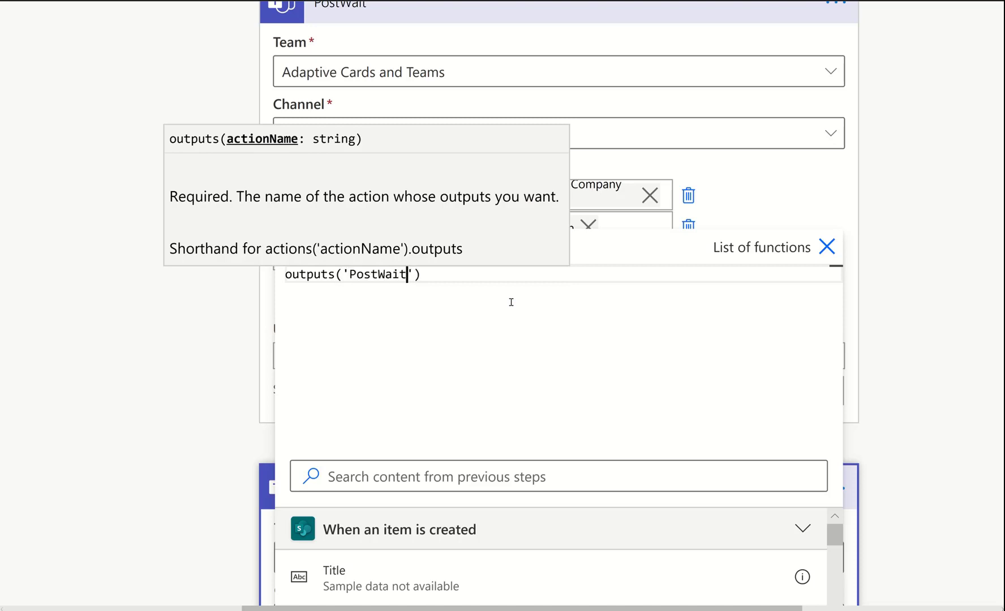
pyautogui.write("')")
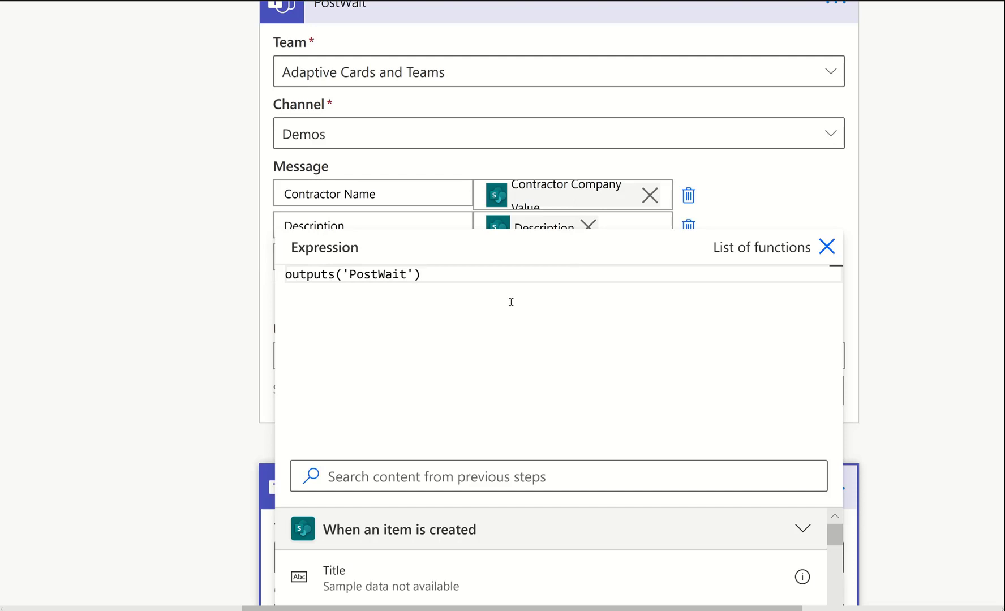
pyautogui.write('.bo')
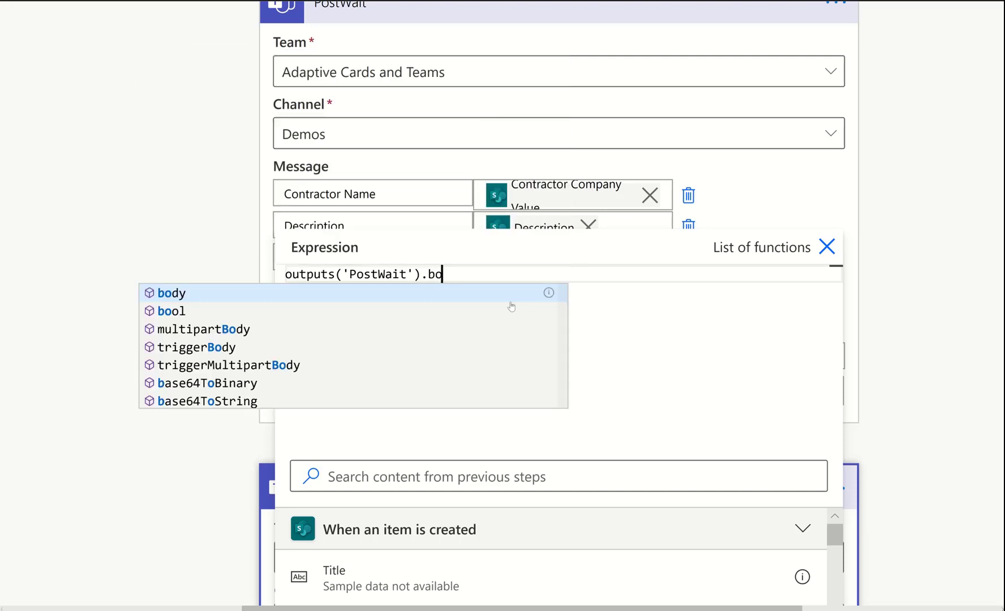
pyautogui.write('dy.')
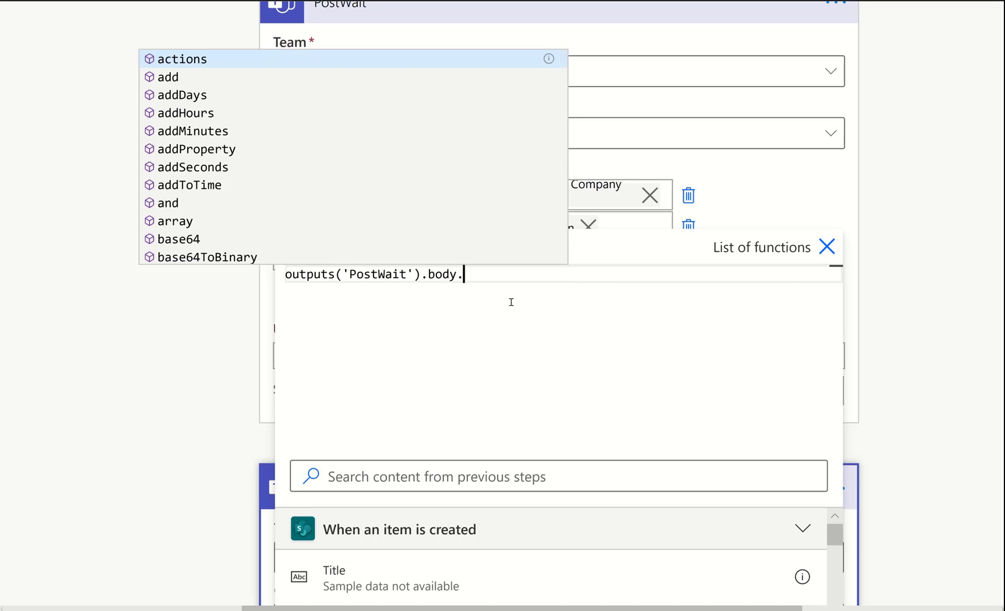
pyautogui.write('data.')
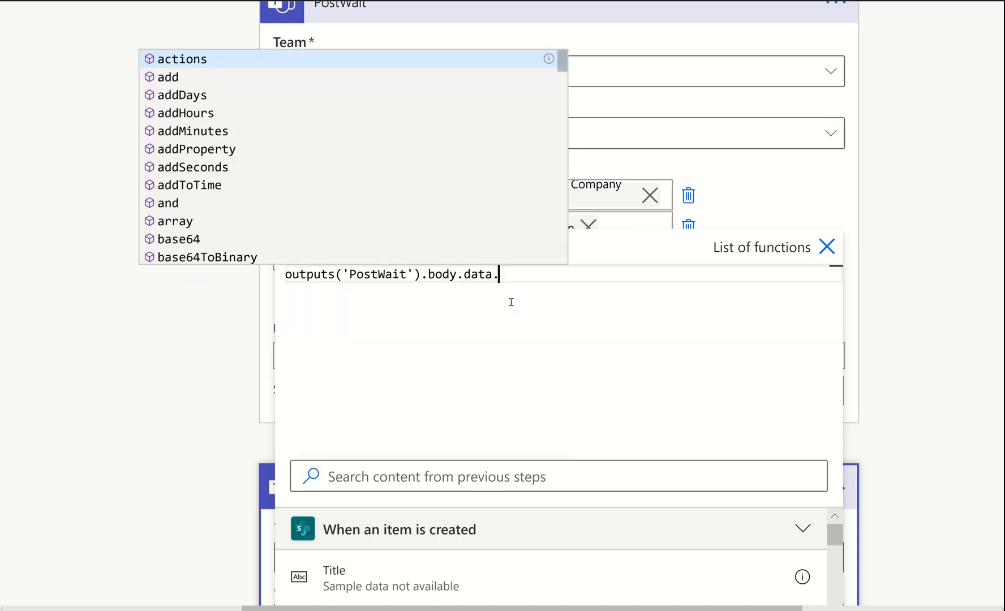
pyautogui.write('a')
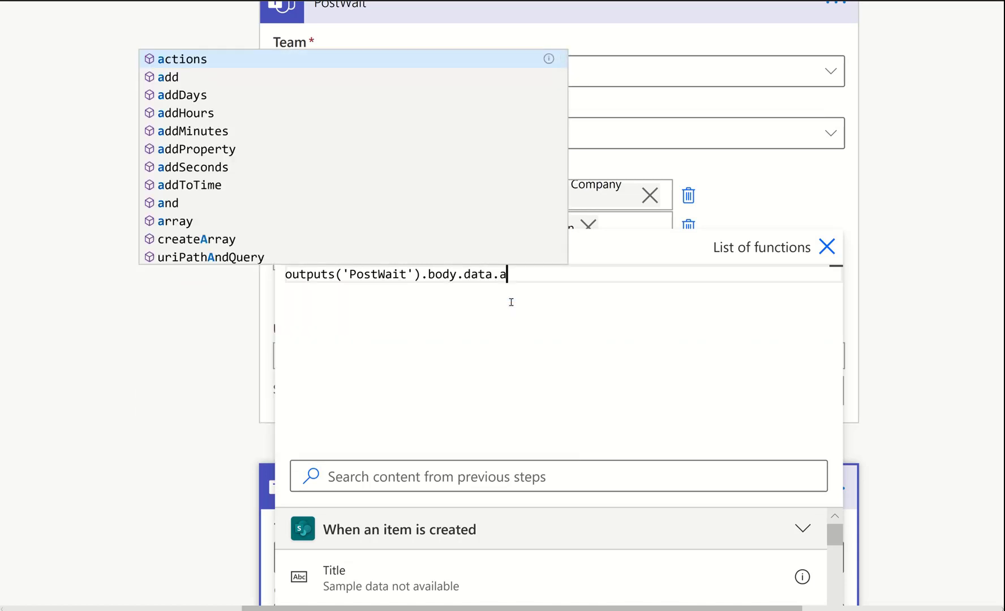
pyautogui.write('cRE')
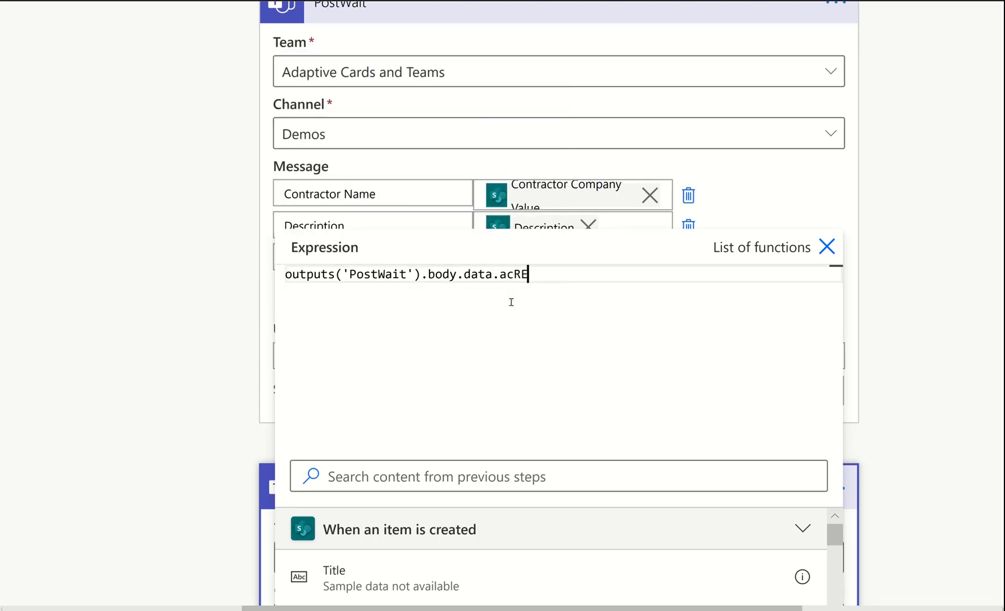
pyautogui.write('Meeting')
# Copy the whole acREMeeting expression to the clipboard
pyautogui.press('Home')
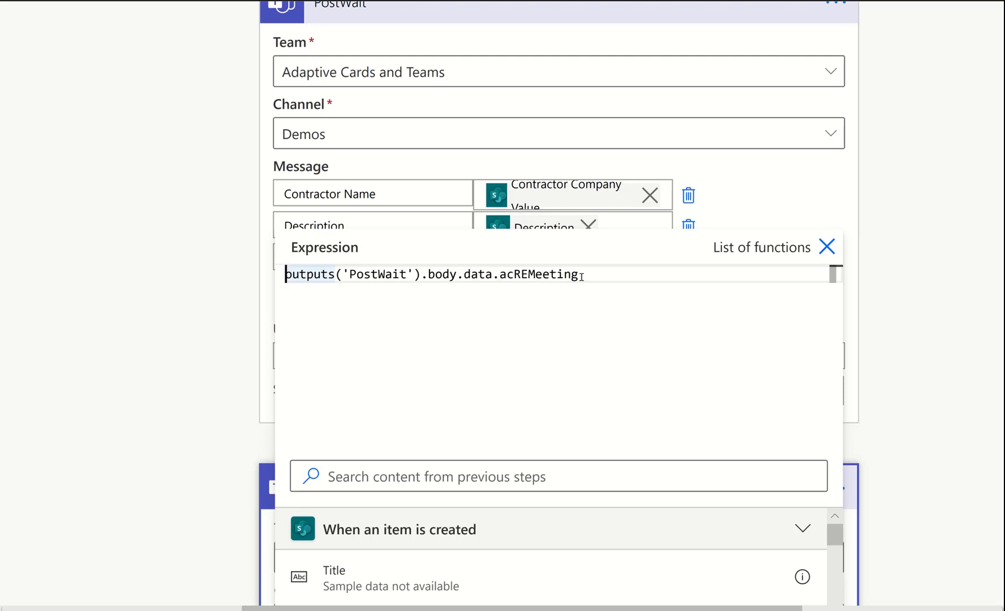
pyautogui.hotkey('ctrl', 'a')
pyautogui.hotkey('ctrl', 'c')
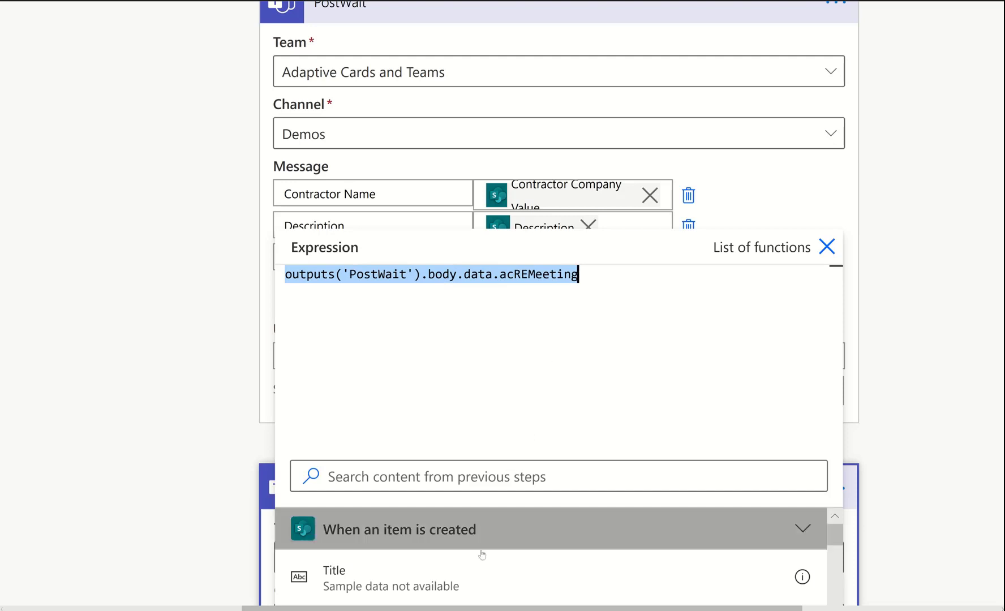
# Close the expression editor and add blank lines between the meeting expression and the "Comments:" label in the message
pyautogui.click(873, 336)
pyautogui.scroll(-4, 874, 337)
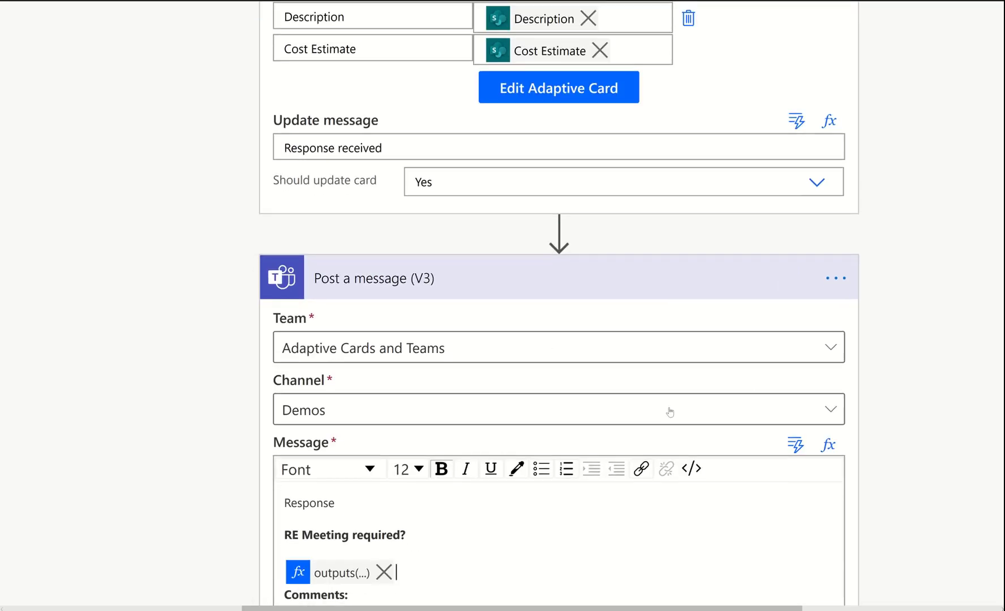
pyautogui.scroll(-3, 669, 410)
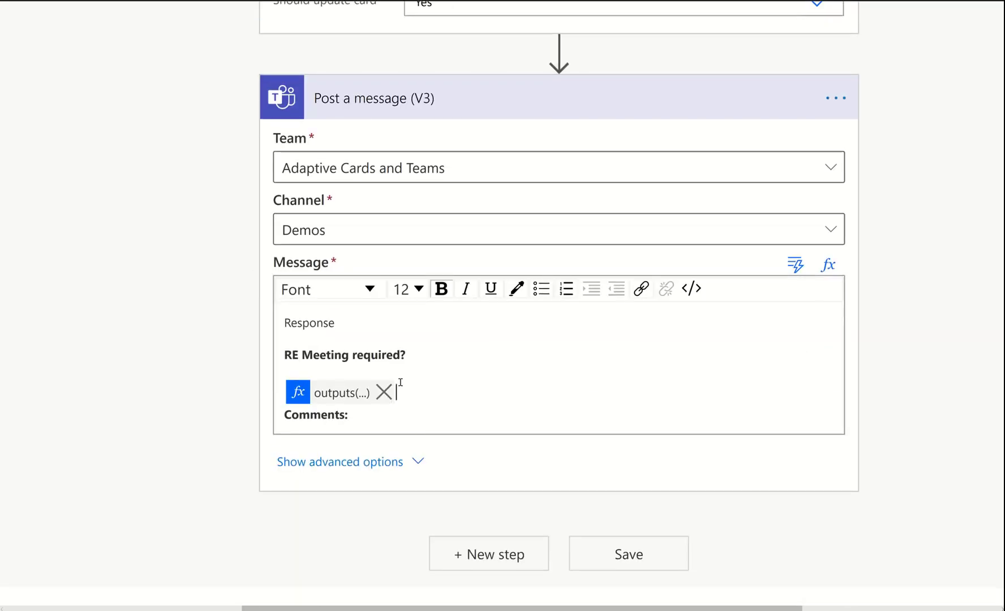
pyautogui.click(291, 414)
pyautogui.press('Left')
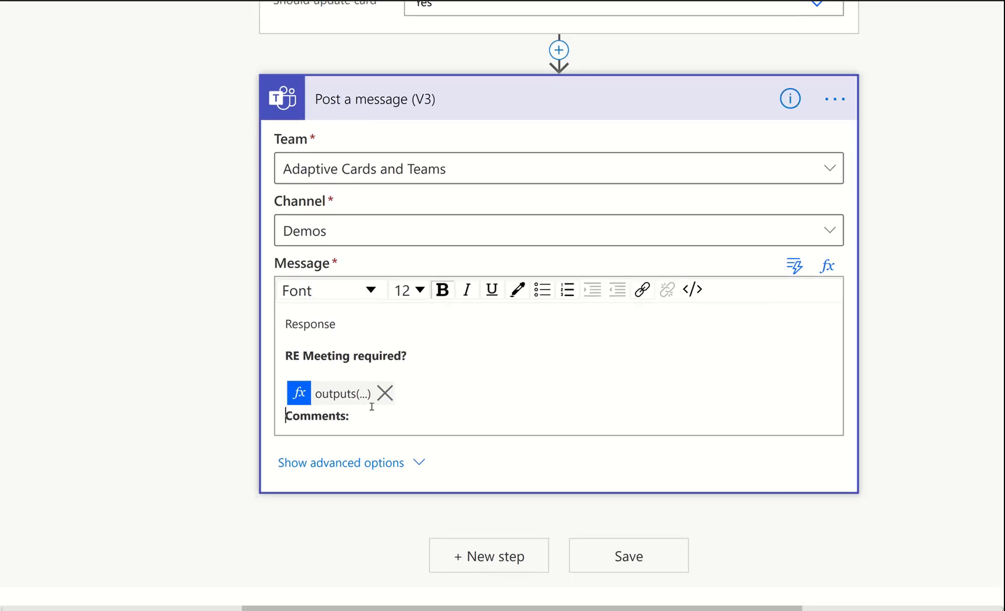
pyautogui.press('Return')
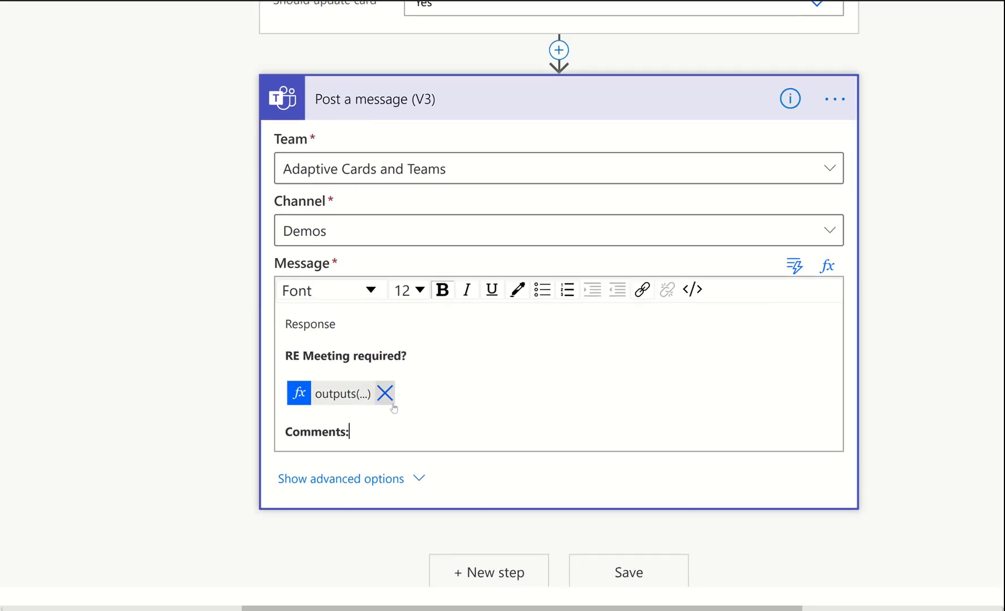
pyautogui.press('Return')
pyautogui.press('End')
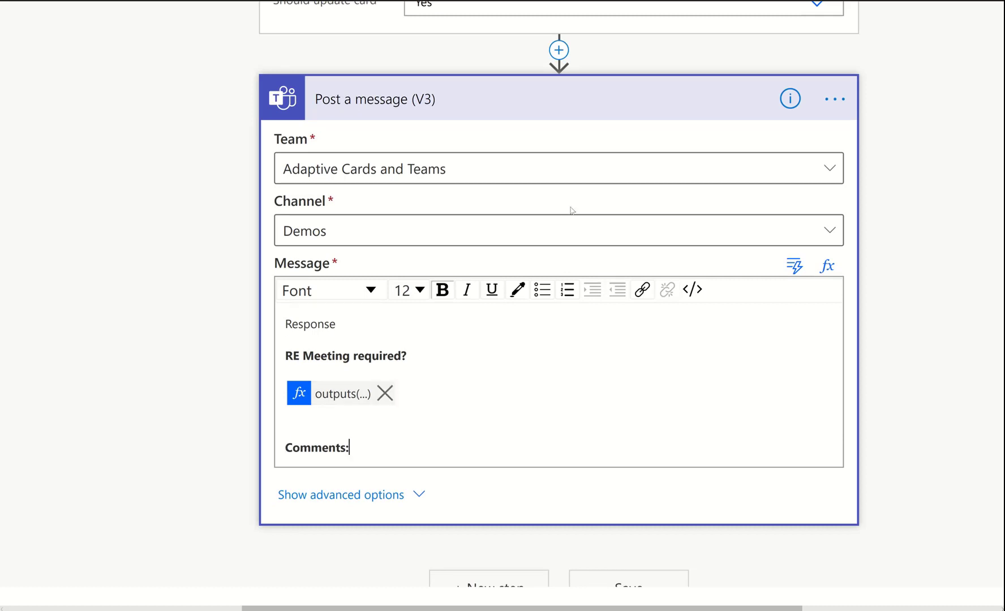
# Insert the expression outputs('PostWait').body.data.acComments above the "Comments:" label, adapting the copied acREMeeting expression
pyautogui.click(794, 265)
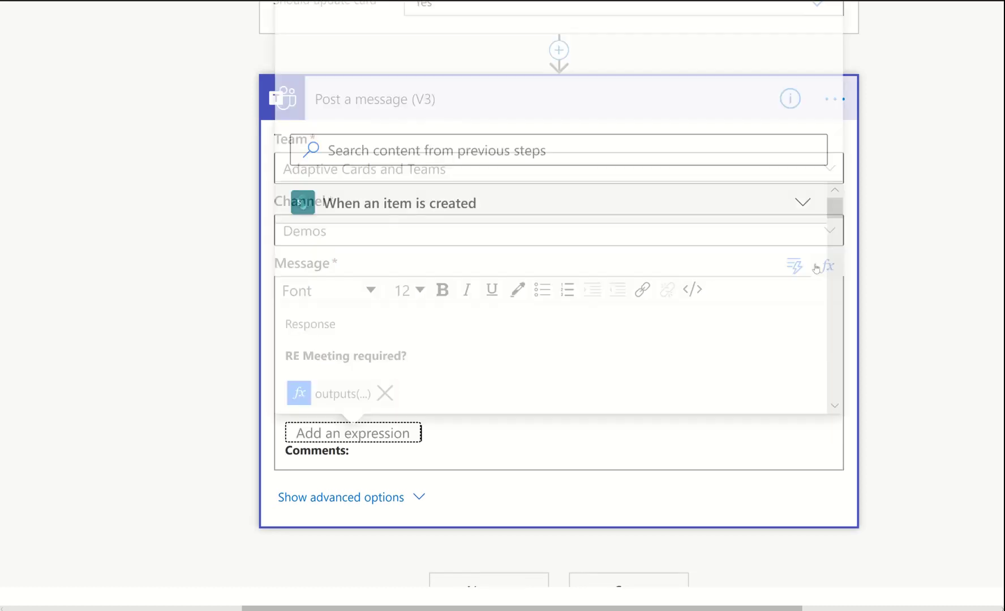
pyautogui.scroll(5, 545, 296)
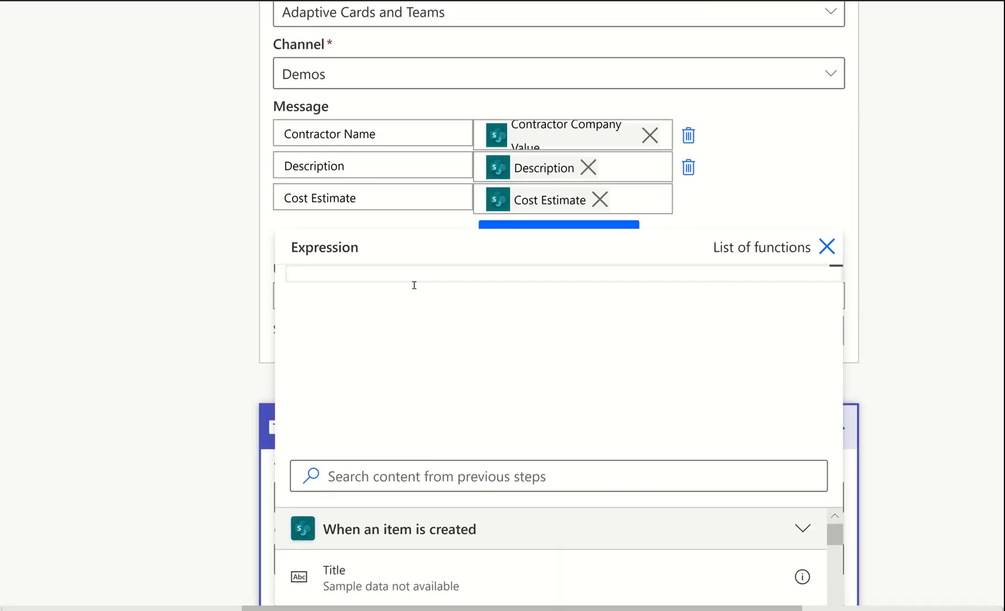
pyautogui.hotkey('ctrl', 'v')
pyautogui.press('BackSpace')
pyautogui.press('BackSpace')
pyautogui.press('BackSpace')
pyautogui.press('BackSpace')
pyautogui.press('BackSpace')
pyautogui.press('BackSpace')
pyautogui.press('BackSpace')
pyautogui.press('BackSpace')
pyautogui.press('BackSpace')
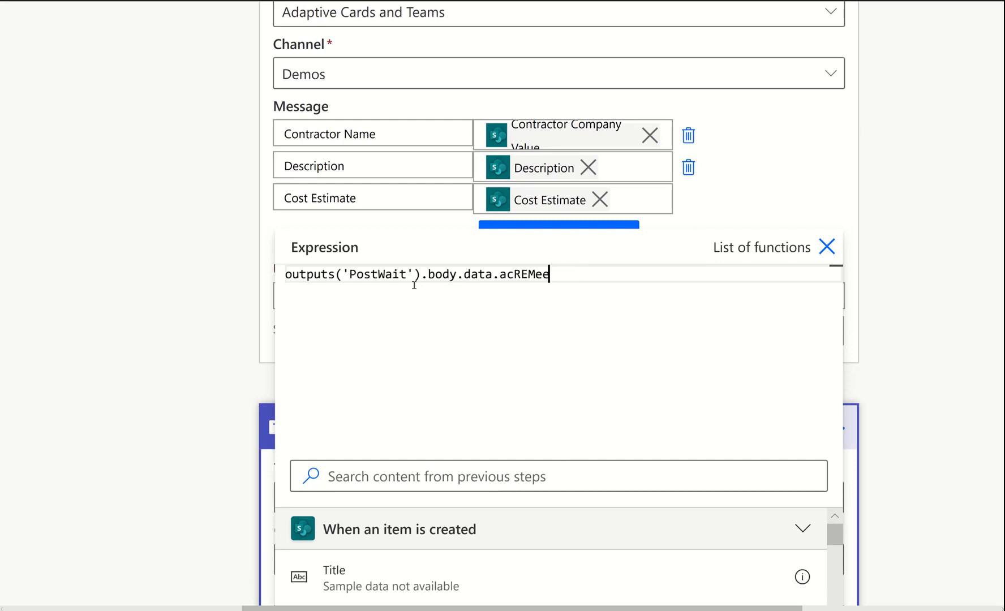
pyautogui.write('Comments')
pyautogui.click(236, 346)
pyautogui.scroll(-1, 502, 364)
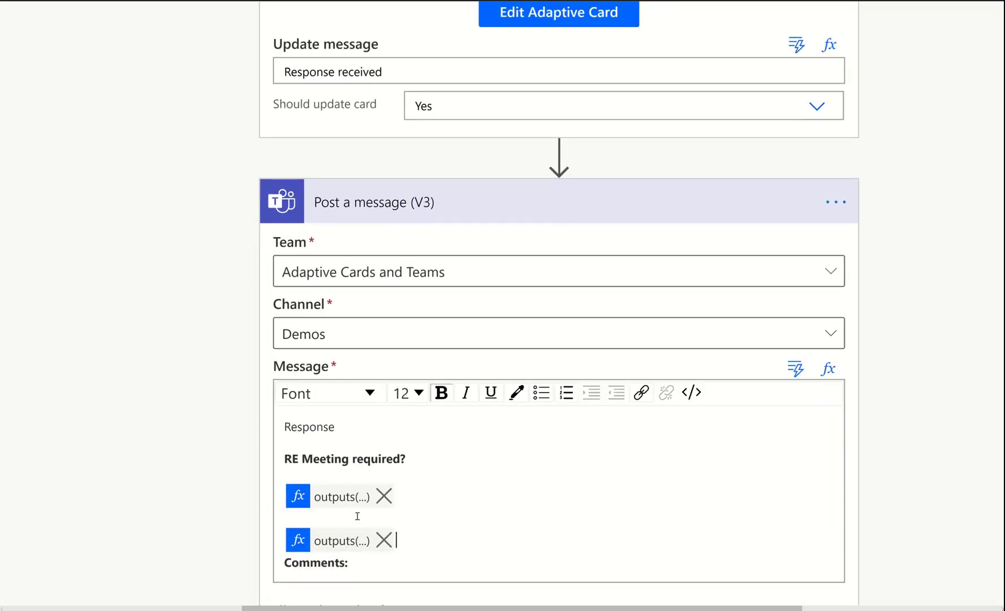
pyautogui.moveTo(347, 564); pyautogui.dragTo(285, 566)
pyautogui.hotkey('ctrl', 'z')
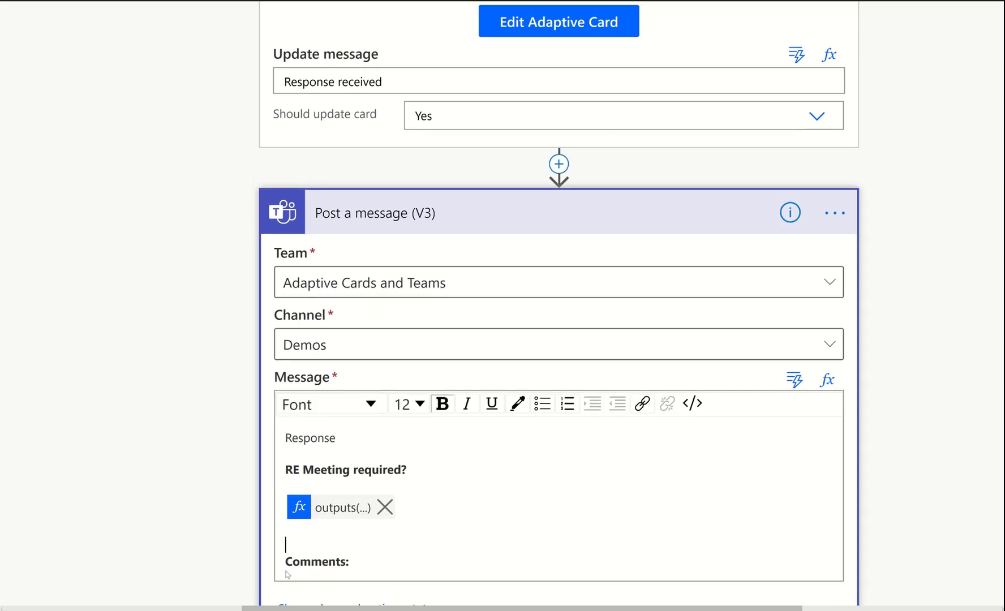
pyautogui.hotkey('ctrl', 'v')
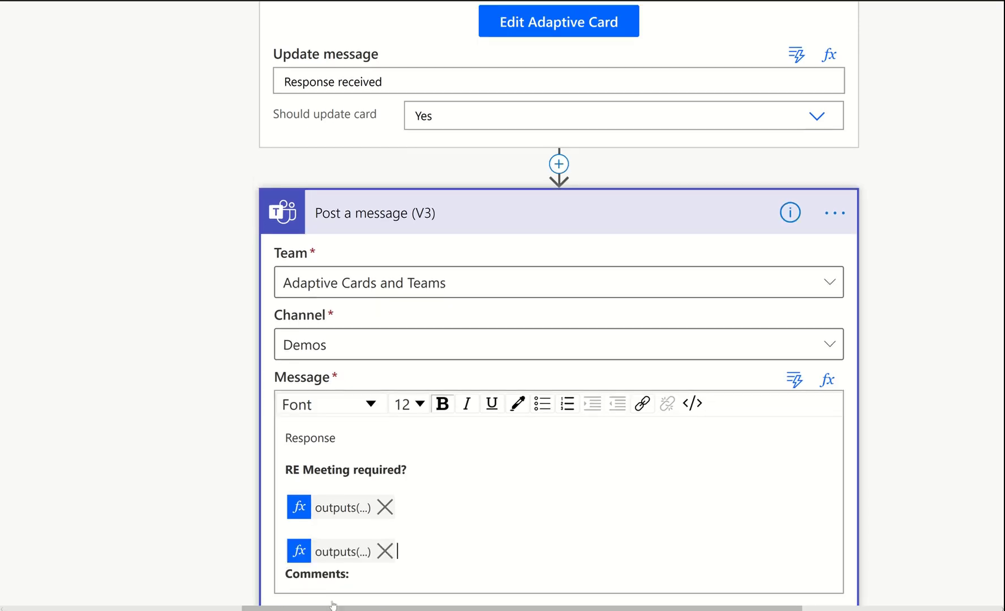
# Delete the "Comments:" label and its line break after the second outputs expression in the message
pyautogui.doubleClick(319, 573)
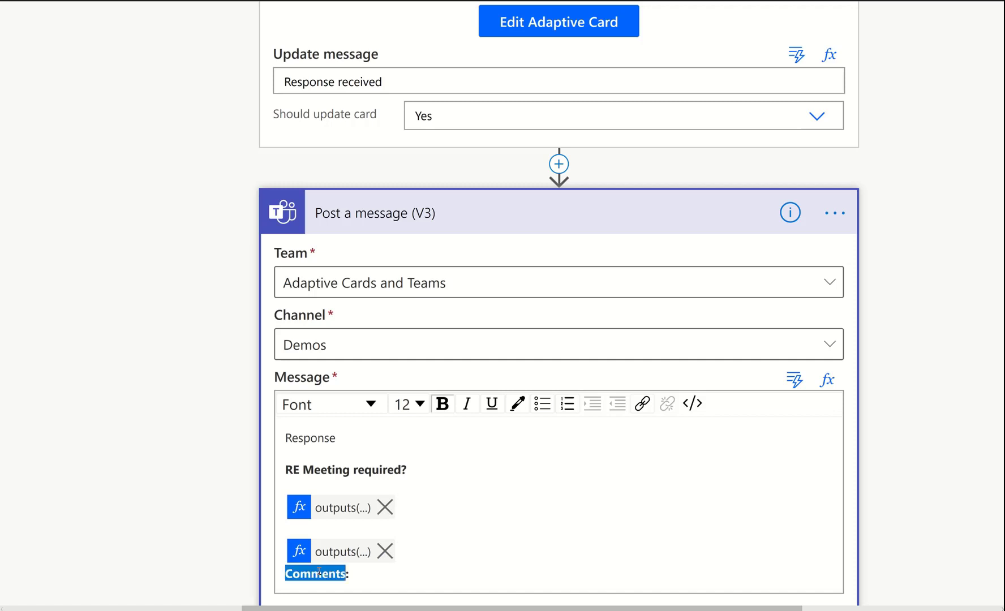
pyautogui.press('Left')
pyautogui.press('BackSpace')
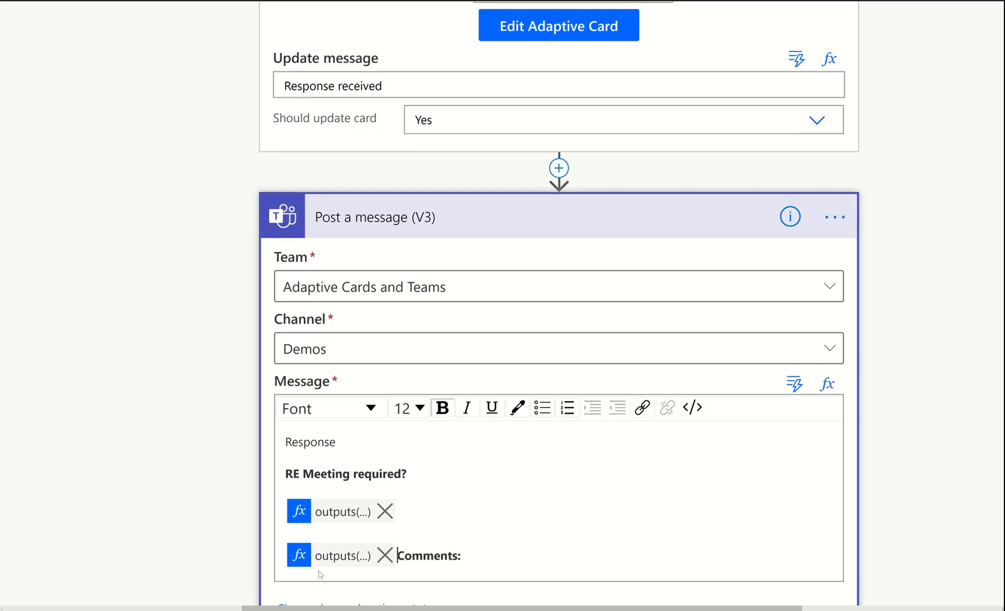
pyautogui.press('Delete')
pyautogui.press('Delete')
pyautogui.press('Delete')
pyautogui.press('Delete')
pyautogui.press('Delete')
pyautogui.press('Delete')
pyautogui.press('Delete')
pyautogui.press('Delete')
pyautogui.press('Delete')
# Save the NewPCO flow and start a test with the option "I'll perform the trigger action"
pyautogui.scroll(8, 702, 195)
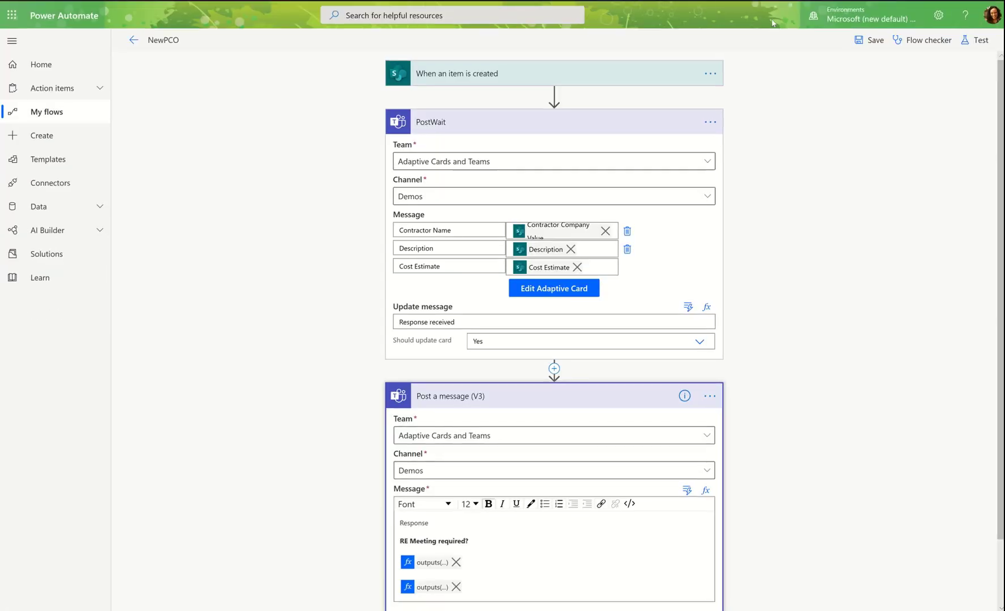
pyautogui.click(865, 40)
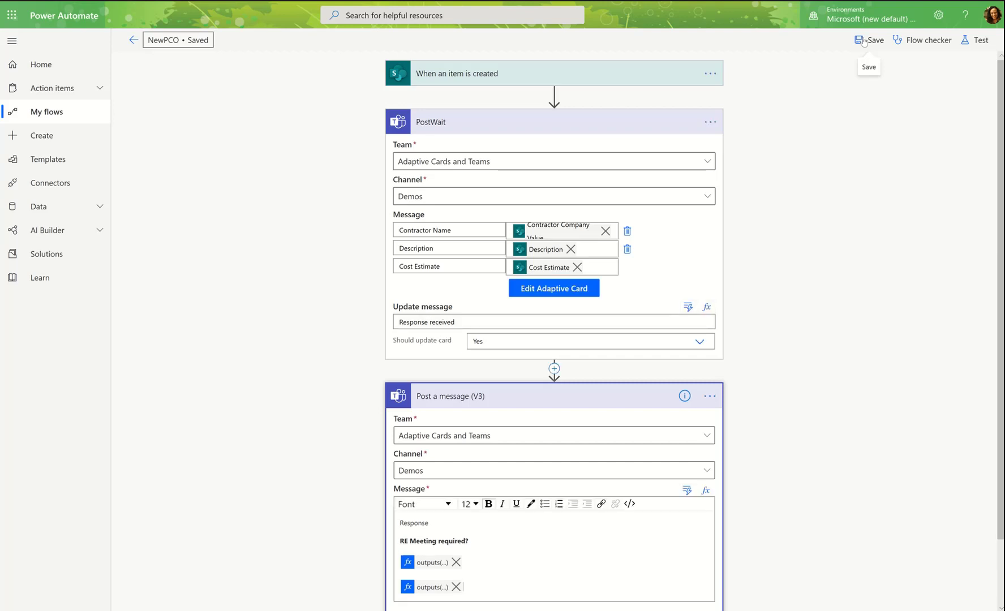
pyautogui.scroll(-2, 905, 40)
pyautogui.click(974, 40)
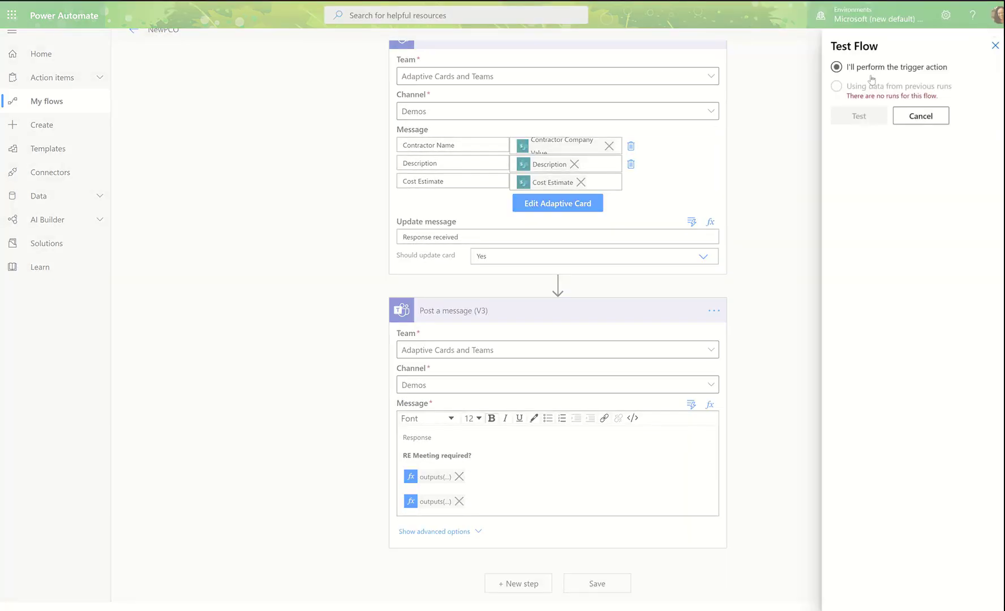
pyautogui.click(854, 117)
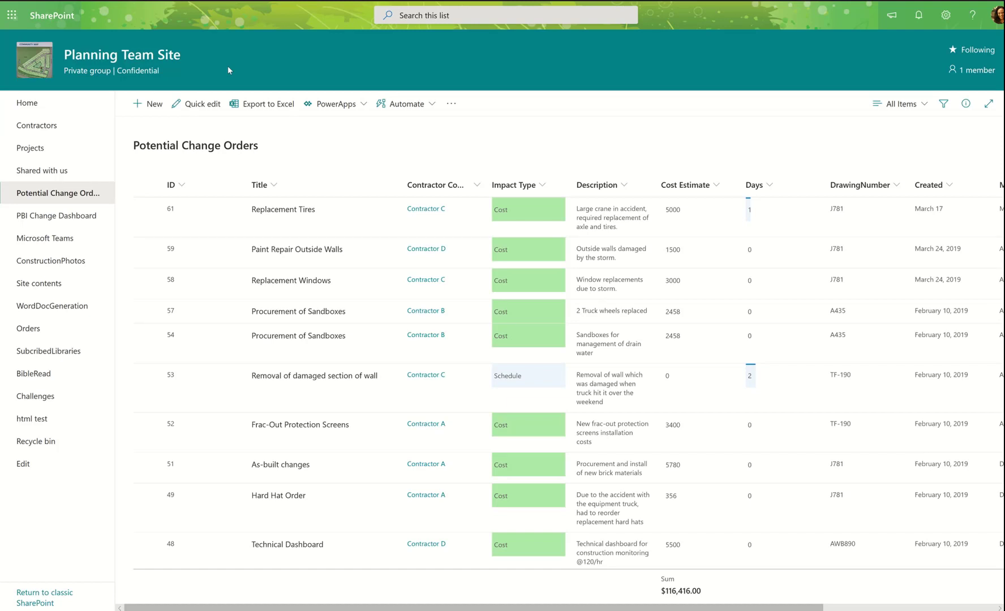
# Put the SharePoint Potential Change Orders list into quick edit and copy the "Paint Repair Outside Walls" row
pyautogui.click(202, 104)
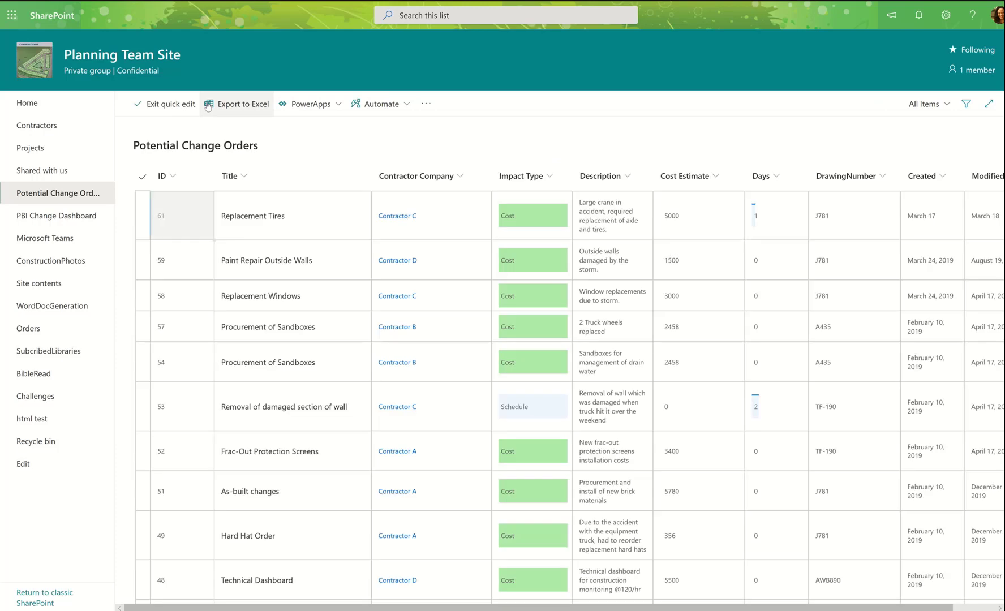
pyautogui.click(142, 266)
pyautogui.rightClick(142, 271)
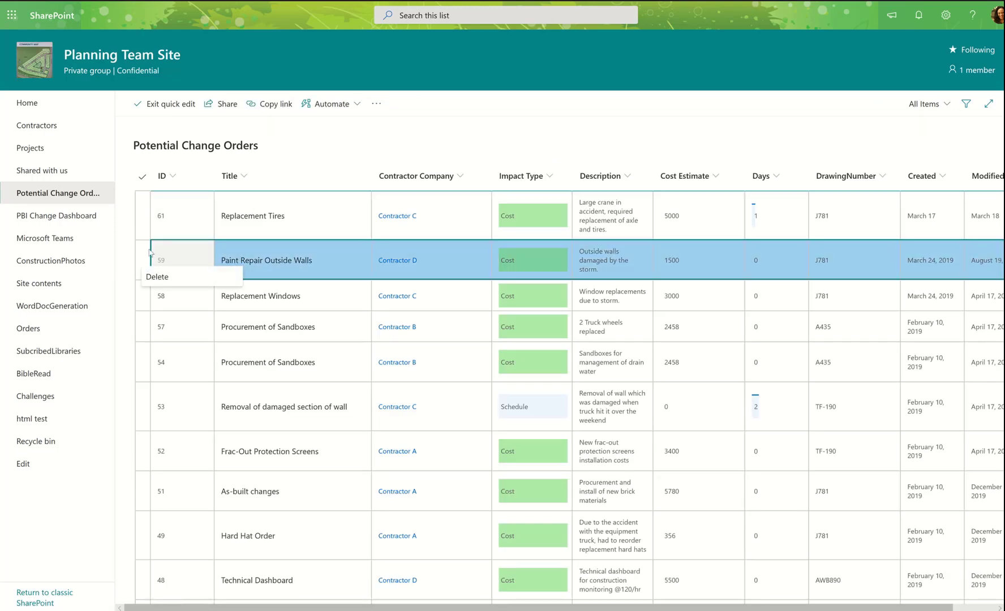
pyautogui.click(150, 252)
# Paste the copied row into the empty row at the end of the list, exit quick edit and look through the list
pyautogui.scroll(-10, 199, 318)
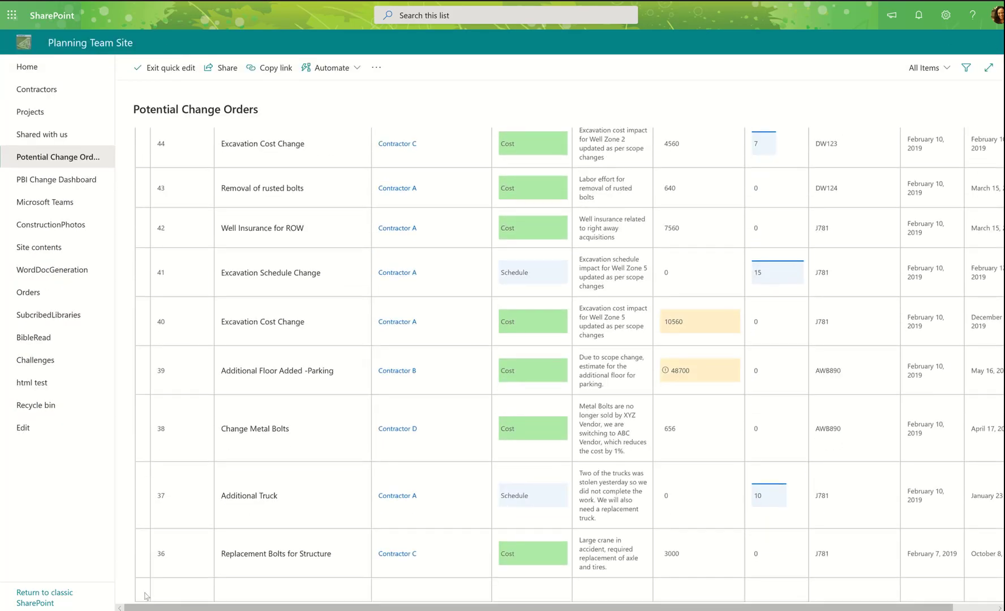
pyautogui.click(146, 594)
pyautogui.hotkey('ctrl', 'v')
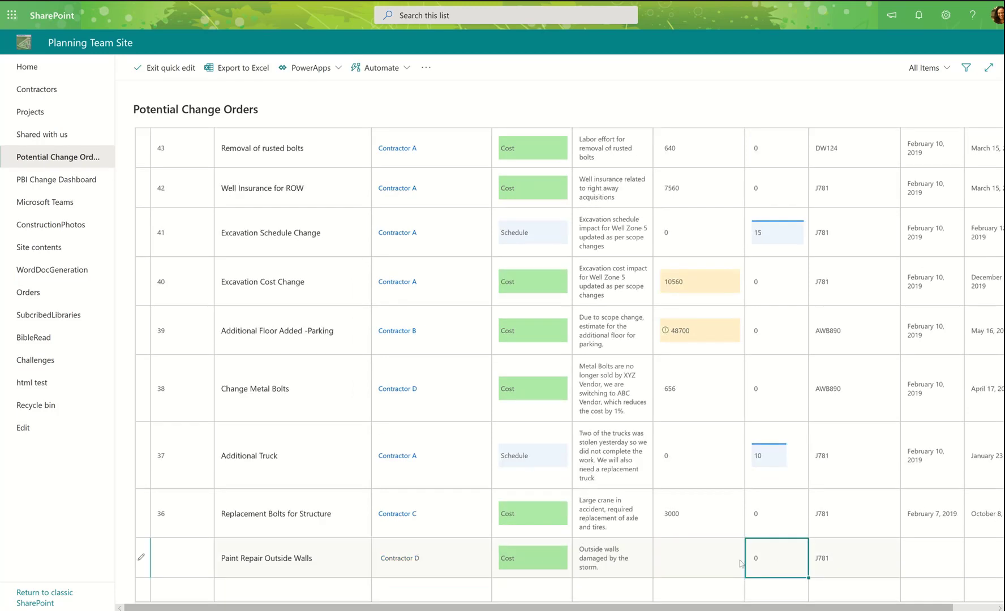
pyautogui.click(178, 67)
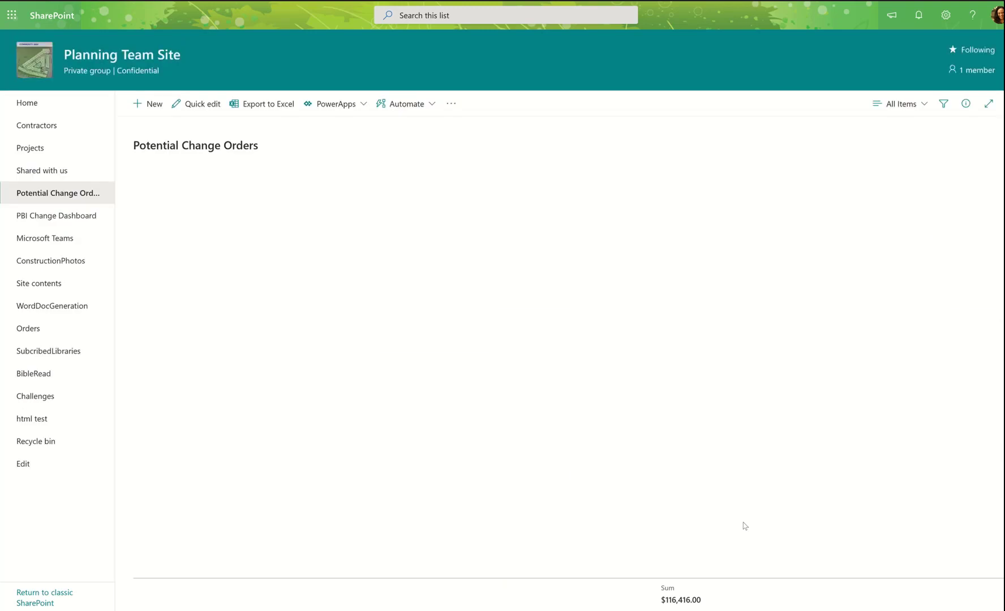
pyautogui.scroll(-4, 702, 492)
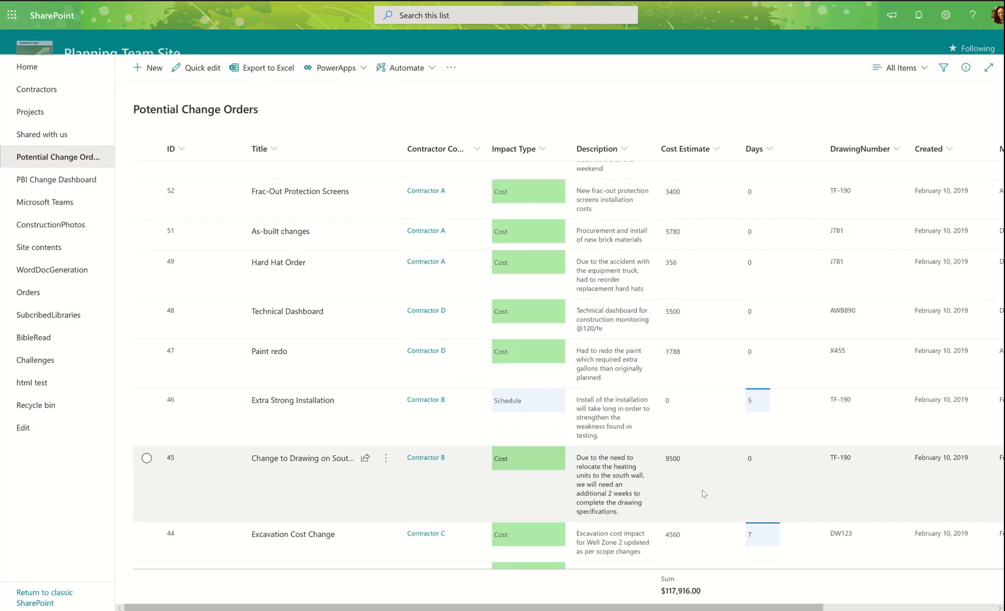
pyautogui.scroll(-5, 702, 491)
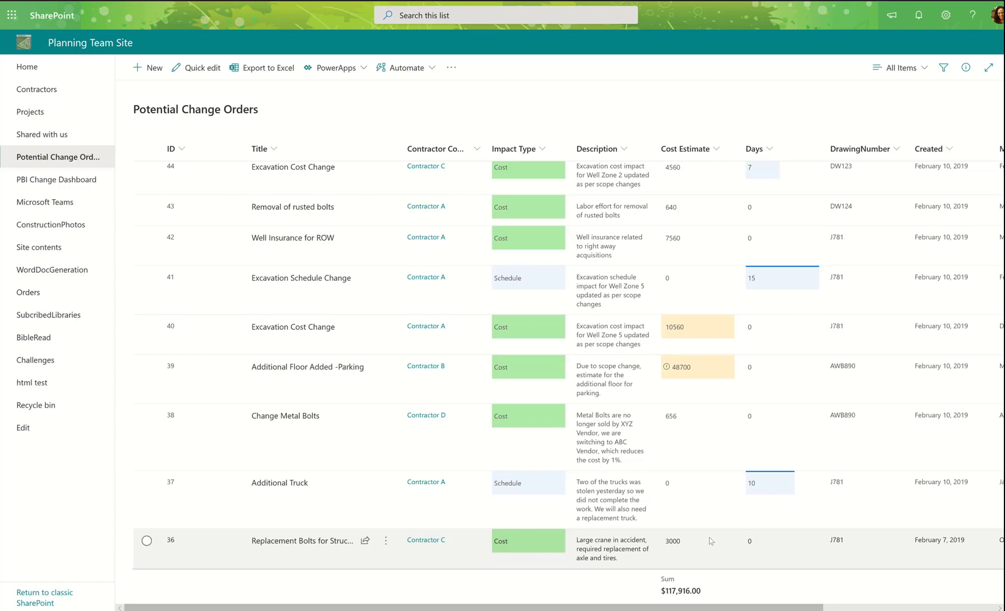
pyautogui.scroll(10, 711, 541)
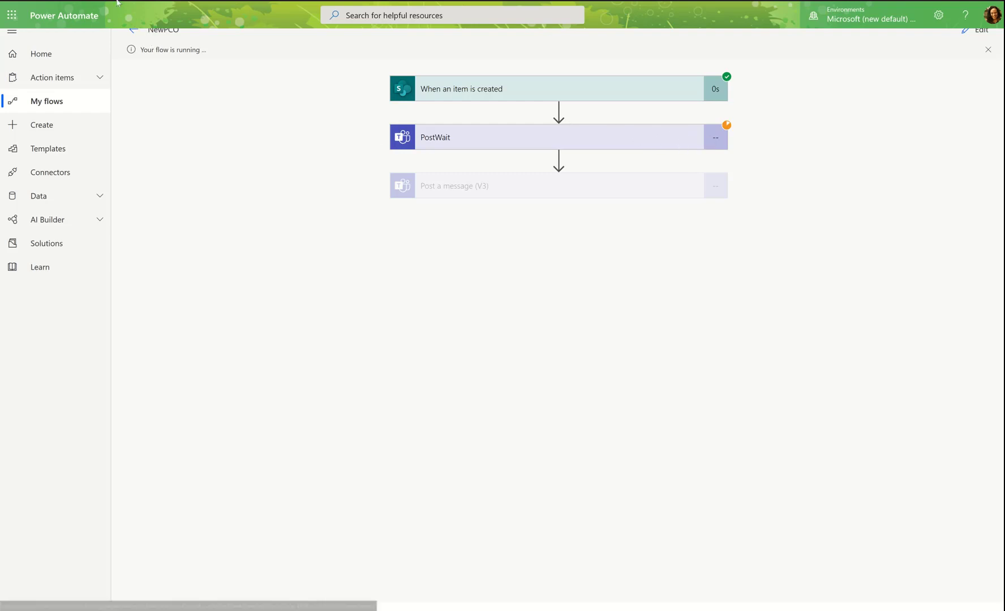
# Switch to the Demos channel in Microsoft Teams, enlarge the page to 175% and bring the posted adaptive card into view
pyautogui.hotkey('ctrl', 'Tab')
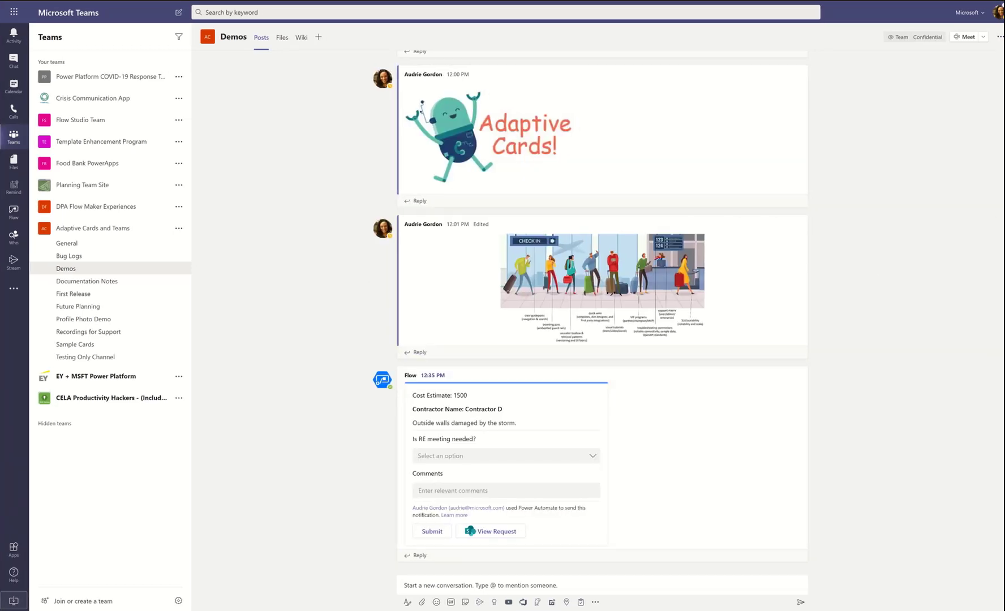
pyautogui.click(1001, 2)
pyautogui.click(985, 31)
pyautogui.click(985, 31)
pyautogui.click(985, 31)
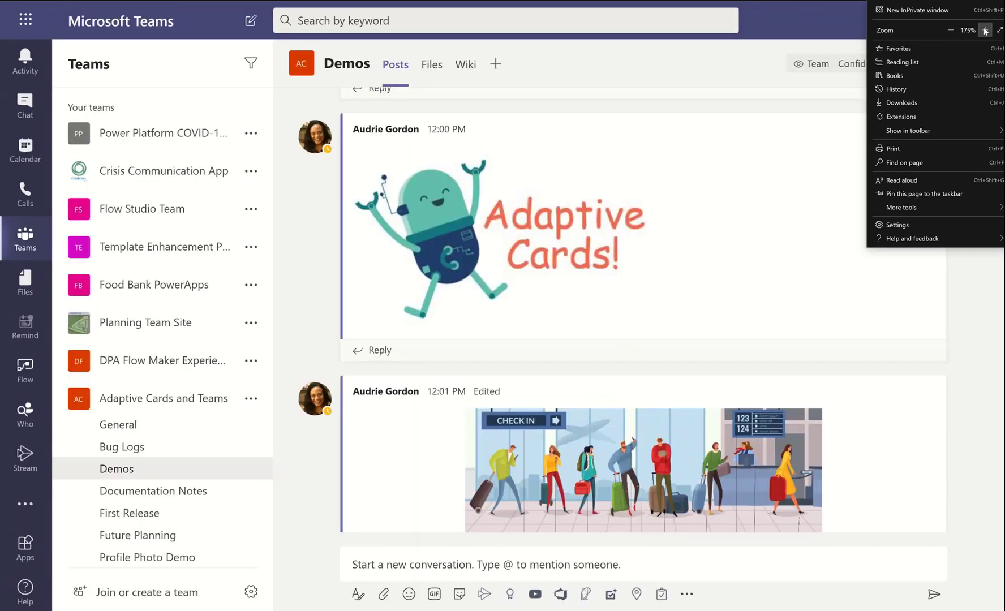
pyautogui.click(923, 306)
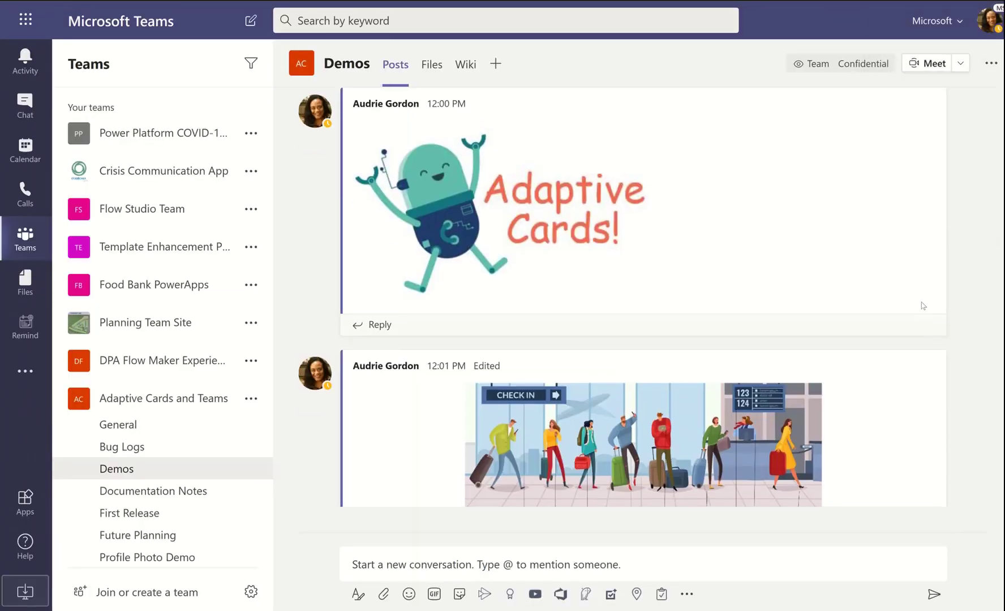
pyautogui.scroll(-10, 923, 305)
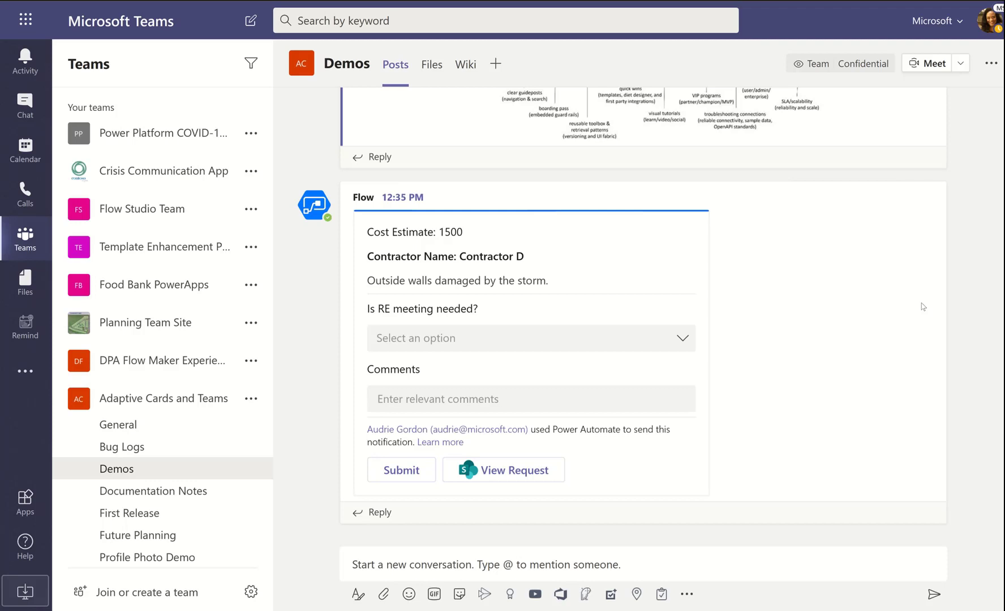
# Answer Yes to "Is RE meeting needed?", enter the comment "These are may comments." and submit the card
pyautogui.click(672, 336)
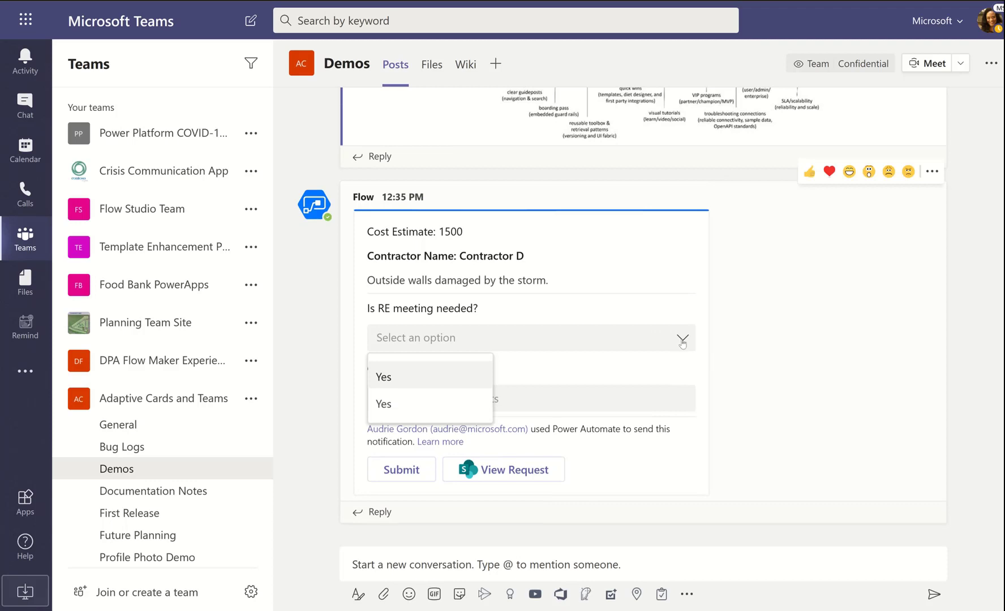
pyautogui.click(421, 378)
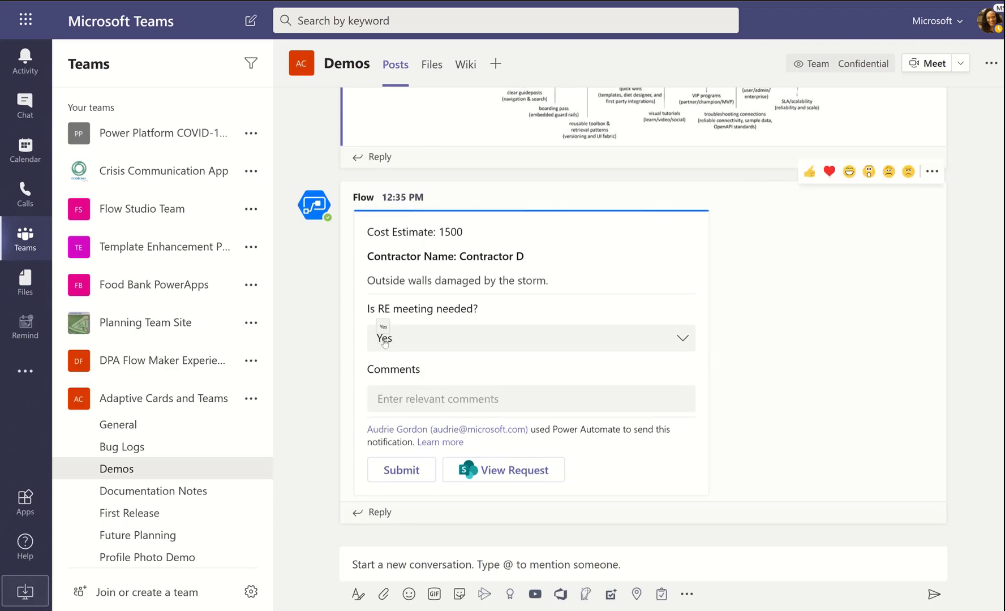
pyautogui.click(428, 400)
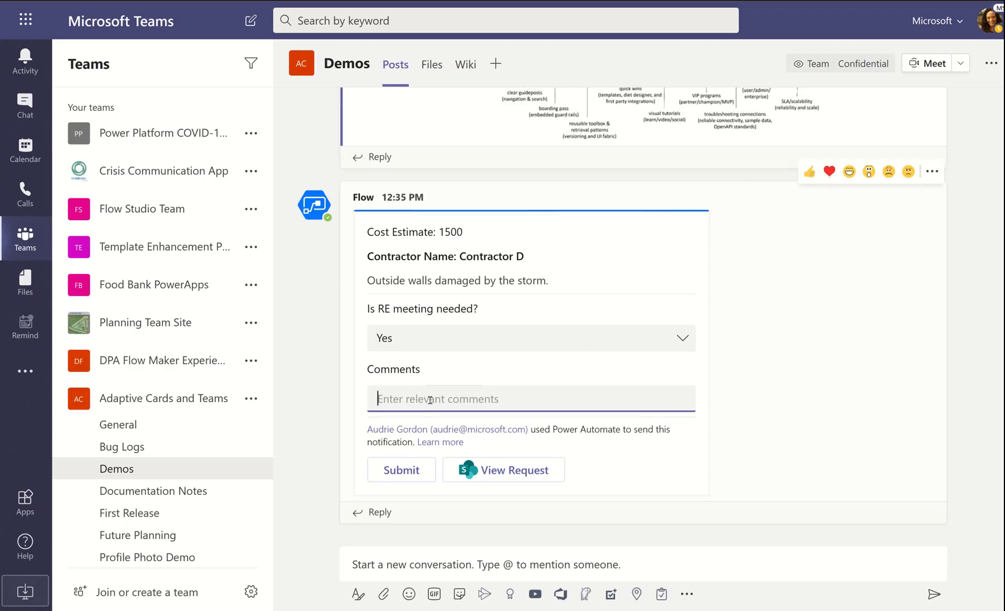
pyautogui.write('These are ')
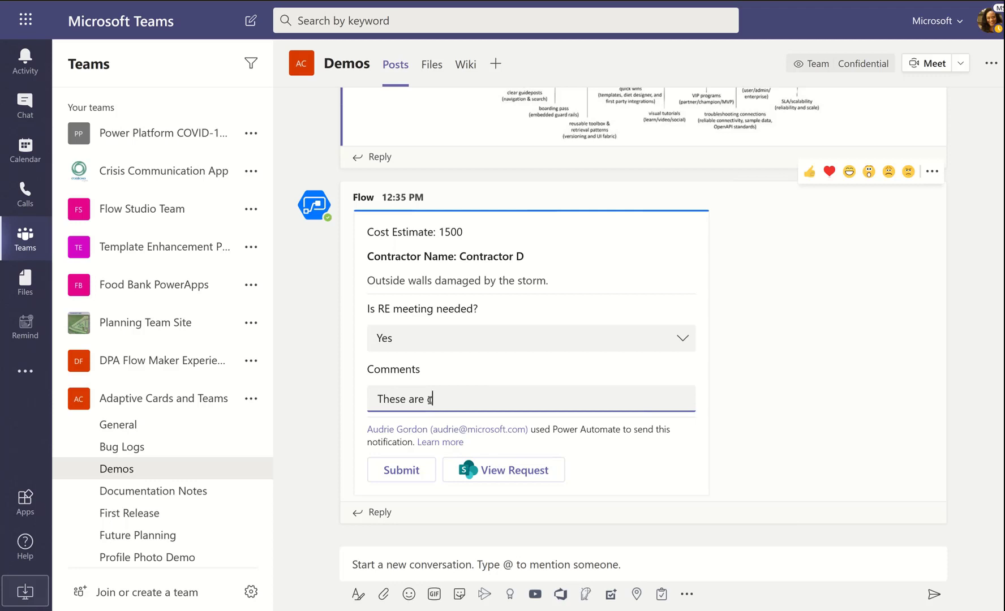
pyautogui.write('may comments.')
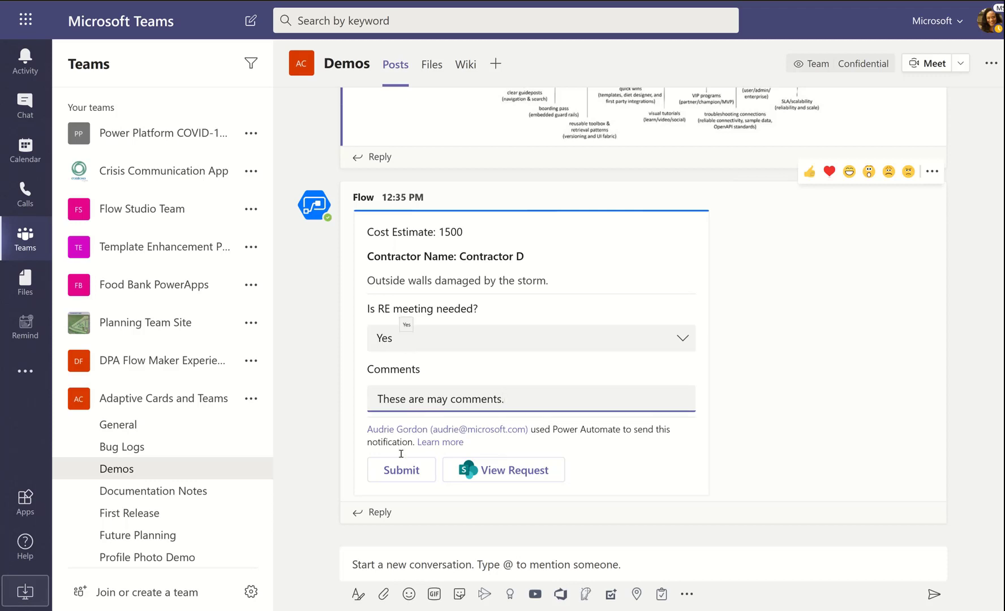
pyautogui.click(399, 472)
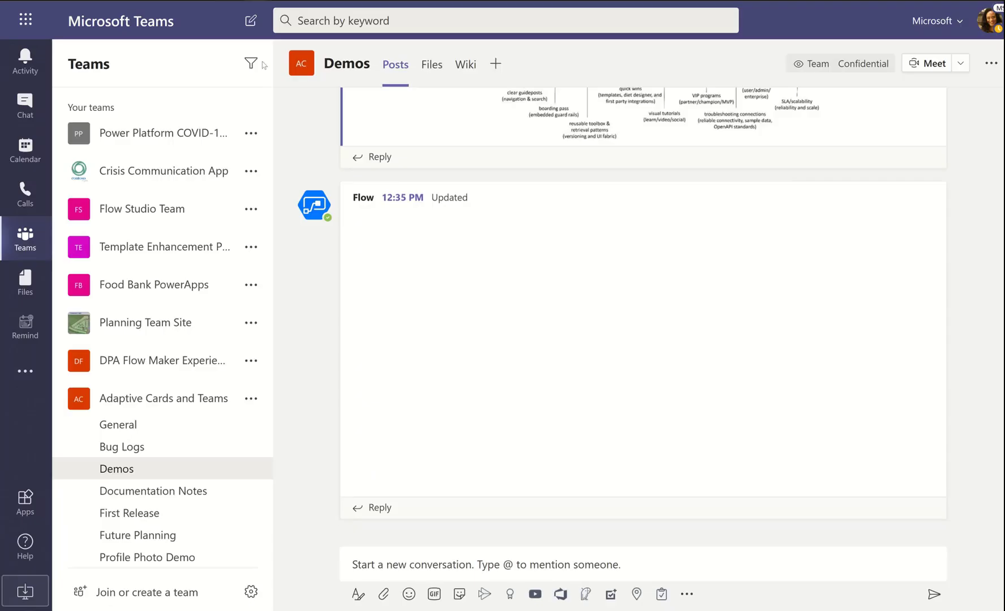
# Examine the updated adaptive card in the Demos channel and the response message posted below it
pyautogui.scroll(1, 492, 403)
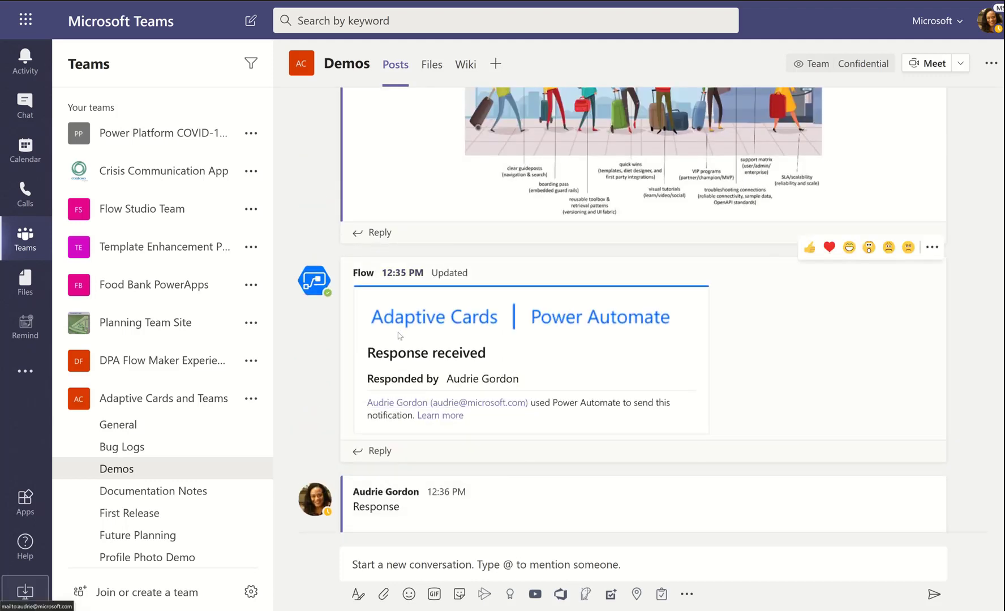
pyautogui.moveTo(376, 352); pyautogui.dragTo(485, 353)
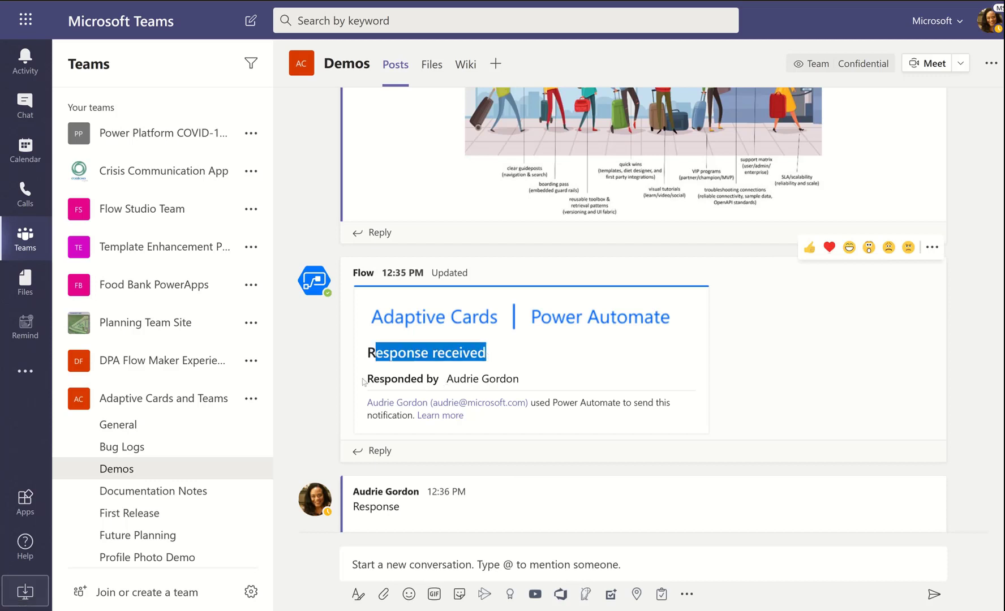
pyautogui.moveTo(365, 378); pyautogui.dragTo(541, 377)
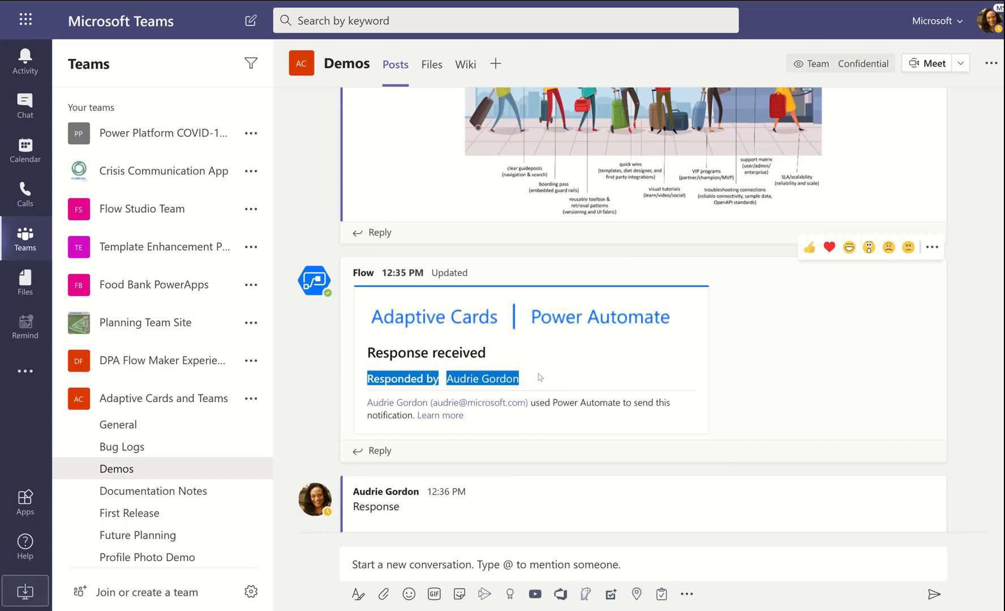
pyautogui.click(682, 361)
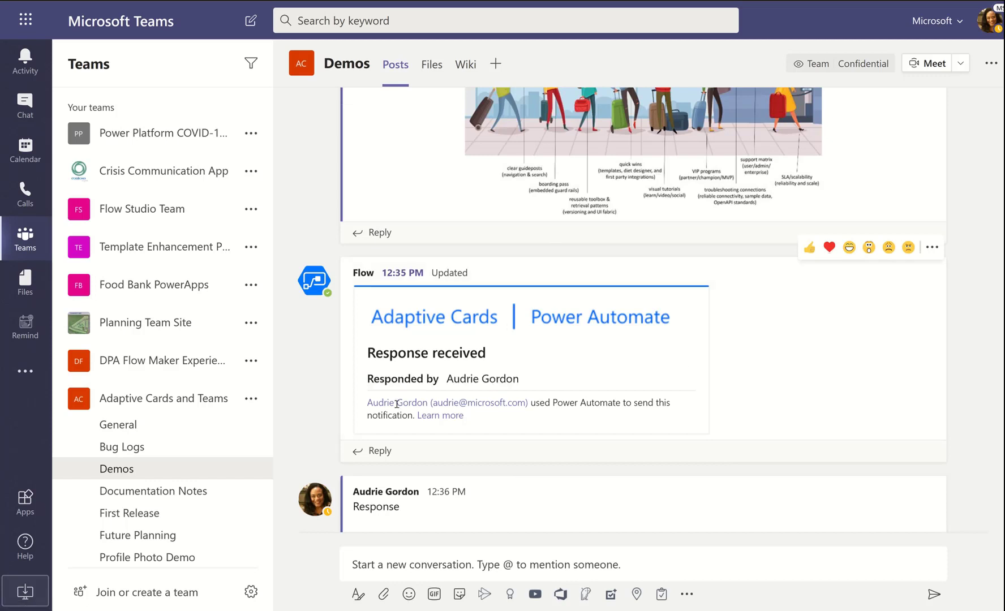
pyautogui.scroll(-1, 569, 321)
pyautogui.scroll(-2, 569, 321)
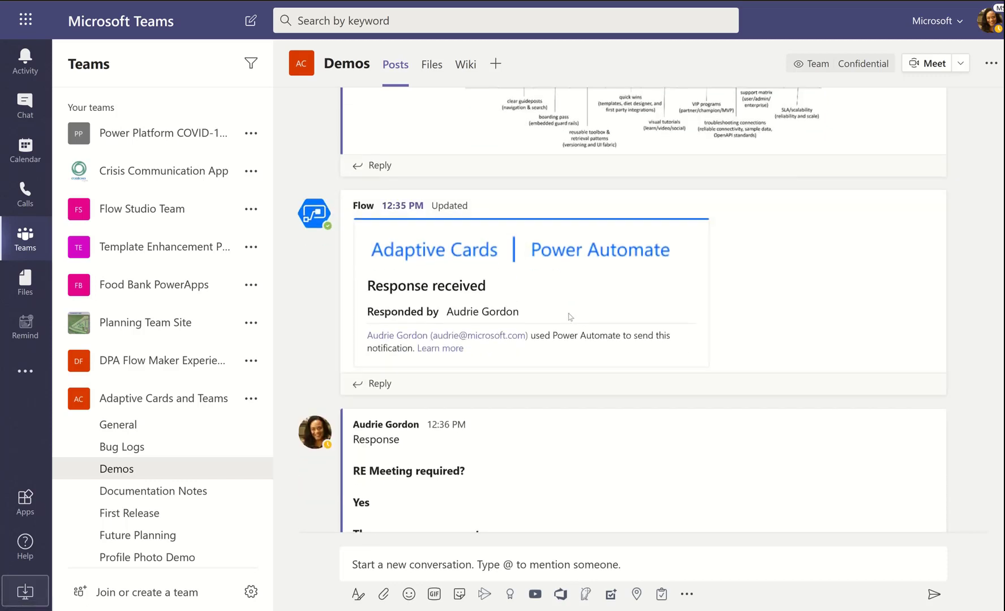
pyautogui.scroll(-2, 573, 310)
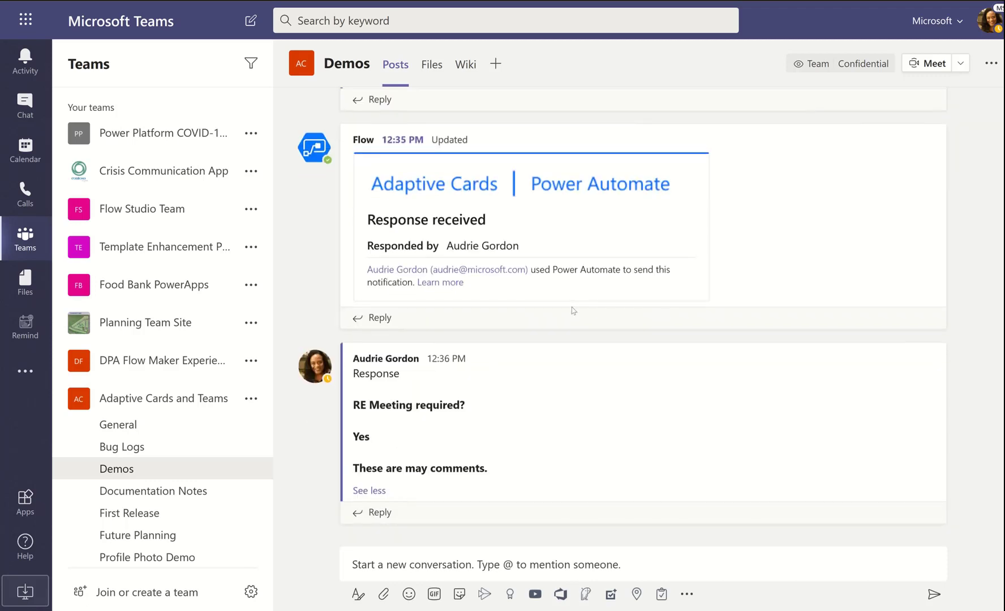
pyautogui.moveTo(516, 357)
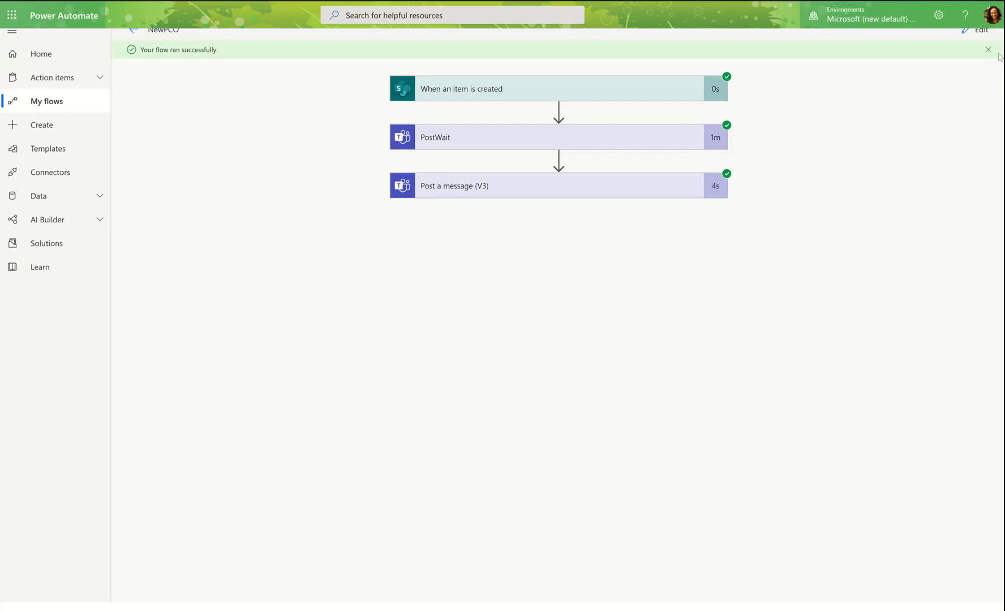
# Switch to Power Automate, reopen the flow's adaptive card for editing and rename the RE meeting choice set's second choice to No
pyautogui.click(976, 30)
pyautogui.click(571, 278)
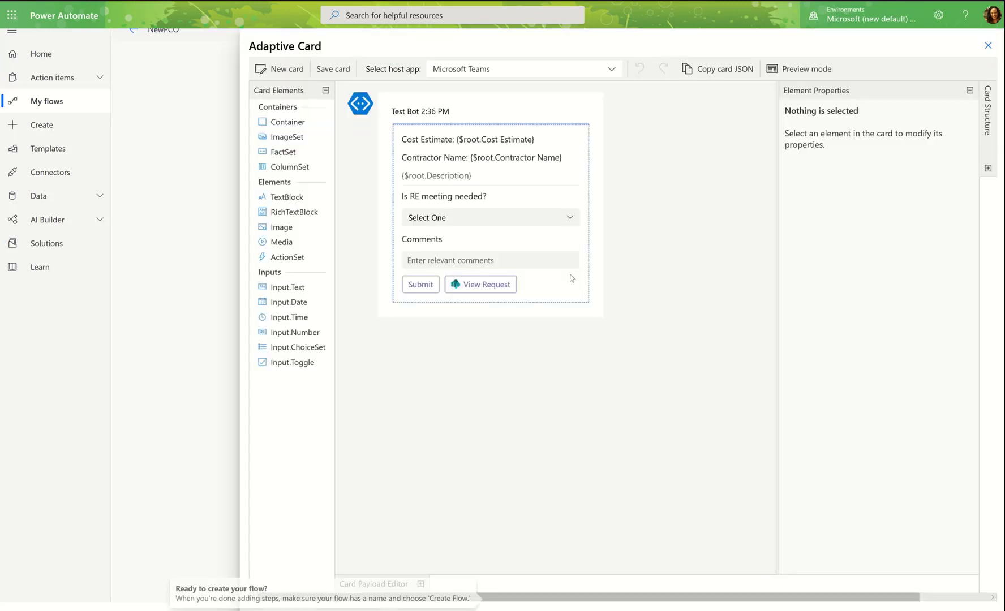
pyautogui.click(474, 222)
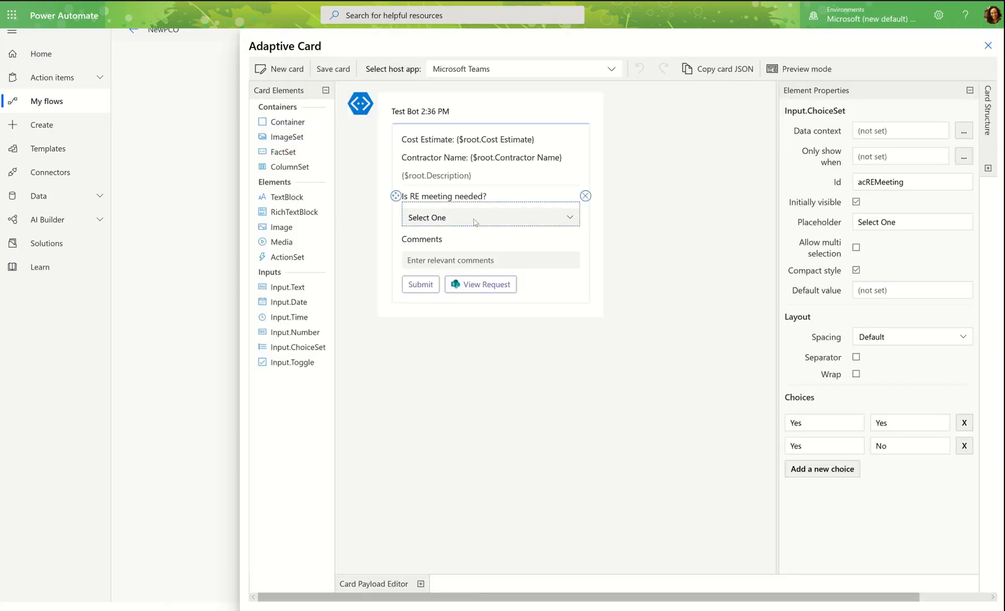
pyautogui.moveTo(826, 450); pyautogui.dragTo(720, 439)
pyautogui.write('No')
pyautogui.click(901, 421)
pyautogui.moveTo(806, 422); pyautogui.dragTo(766, 444)
pyautogui.moveTo(901, 422); pyautogui.dragTo(869, 445)
# Save the adaptive card, then save and test the flow with the trigger action performed manually
pyautogui.click(325, 71)
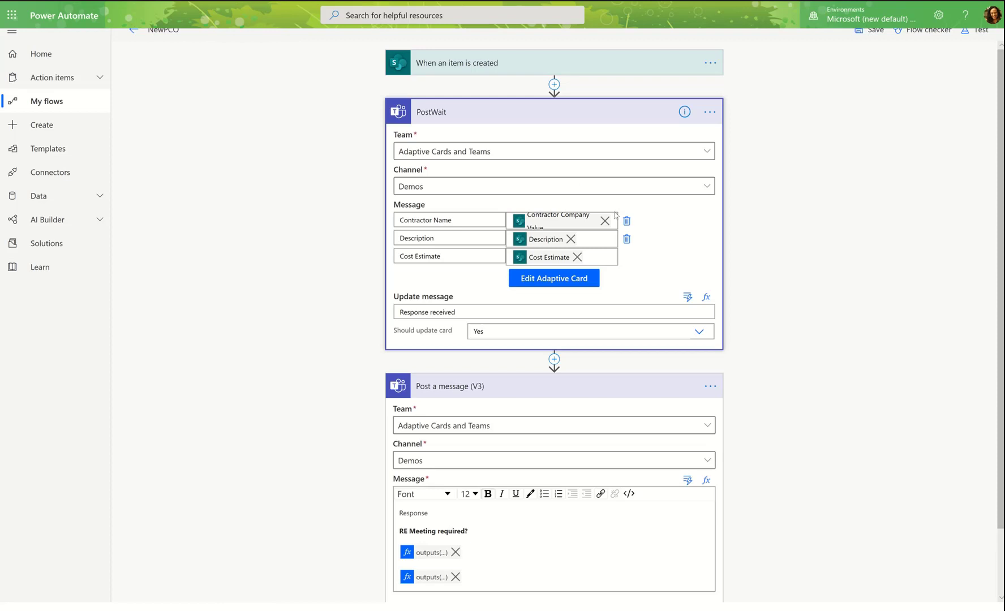
pyautogui.click(977, 31)
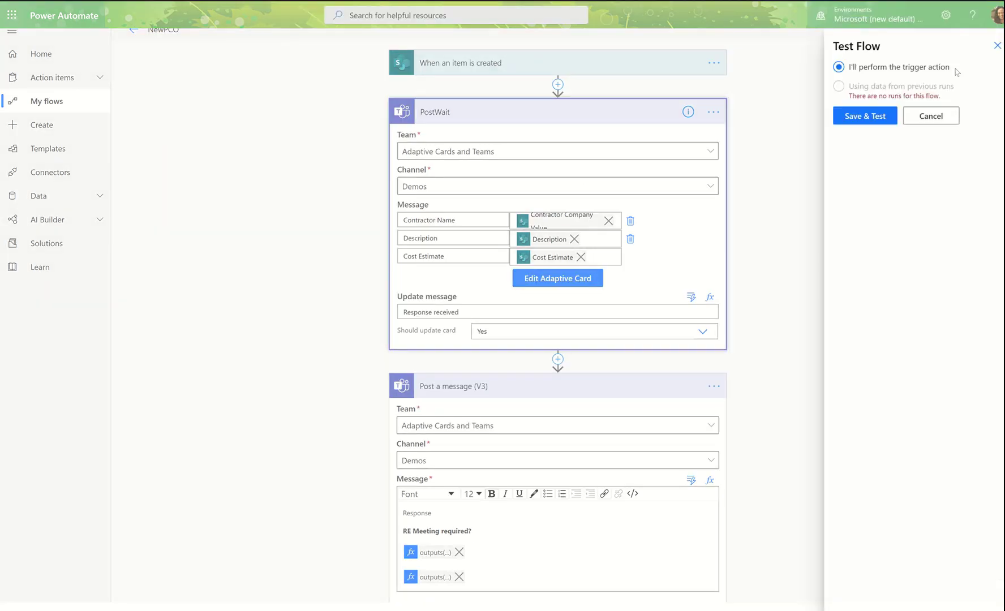
pyautogui.click(878, 113)
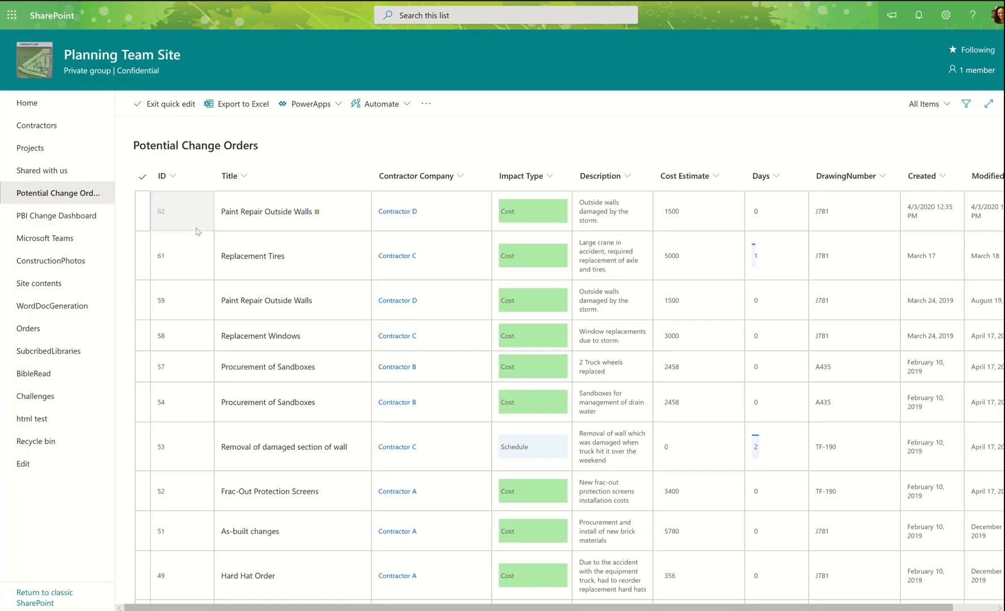
# Switch to the SharePoint Potential Change Orders list, copy the "Replacement Windows" row into the empty last row and exit quick edit
pyautogui.click(142, 300)
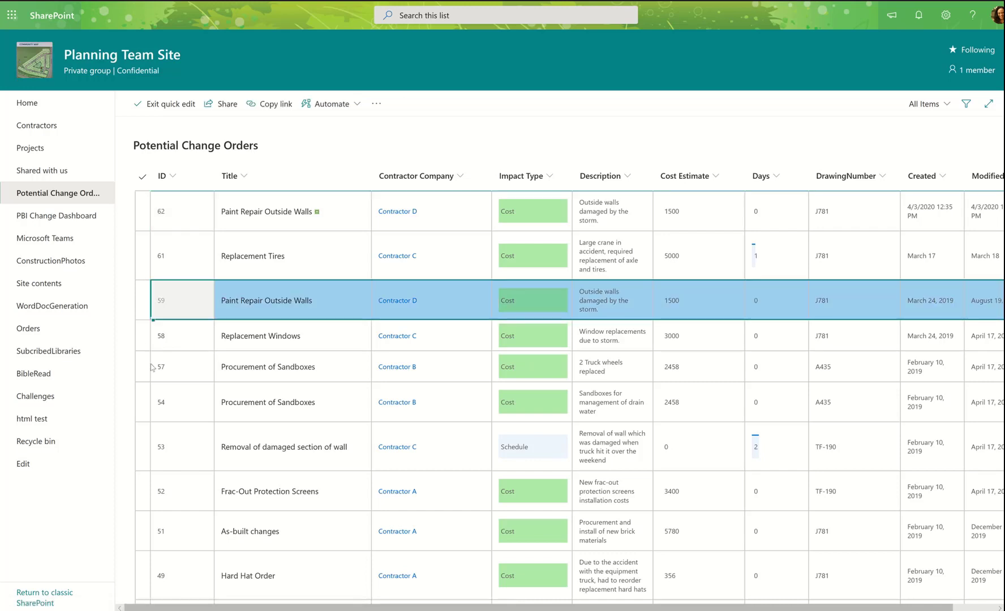
pyautogui.click(146, 340)
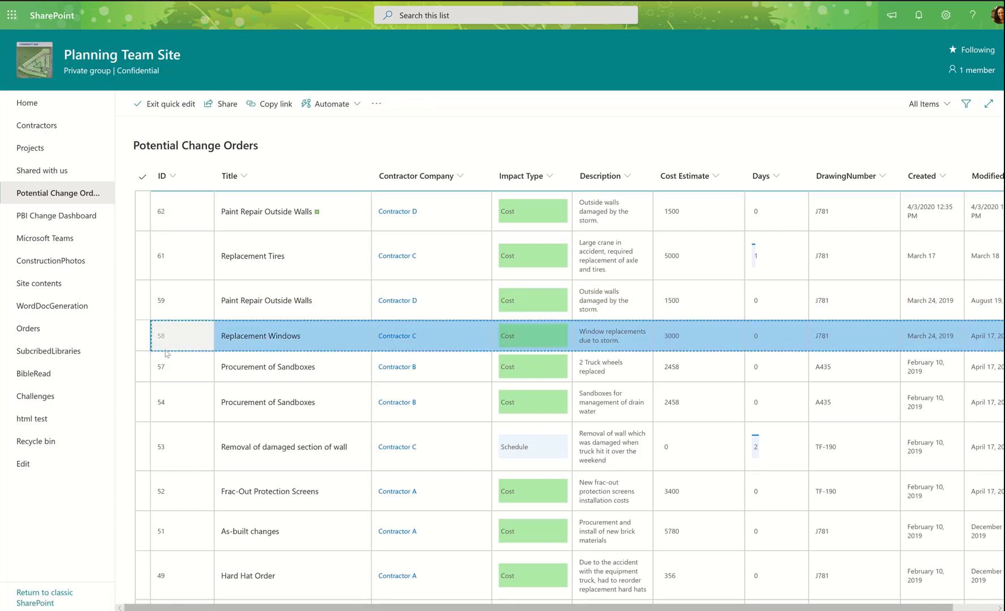
pyautogui.scroll(-10, 197, 383)
pyautogui.scroll(-2, 197, 383)
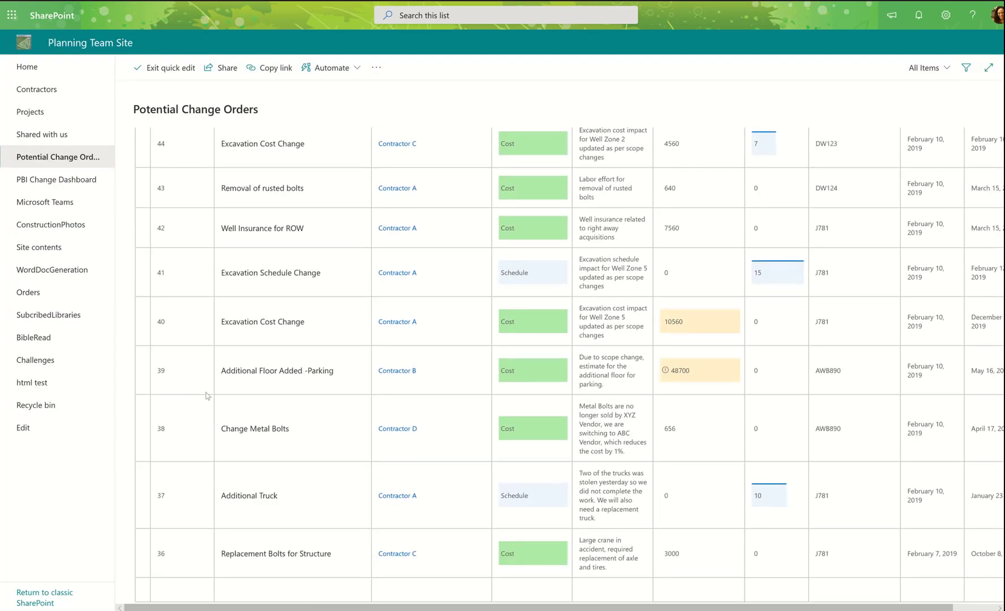
pyautogui.click(143, 594)
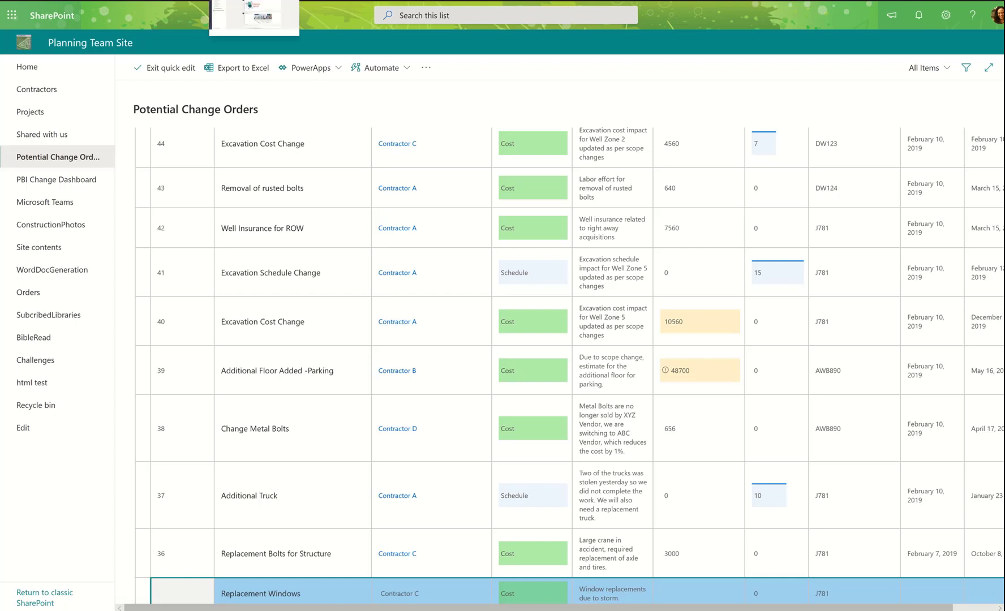
pyautogui.click(161, 67)
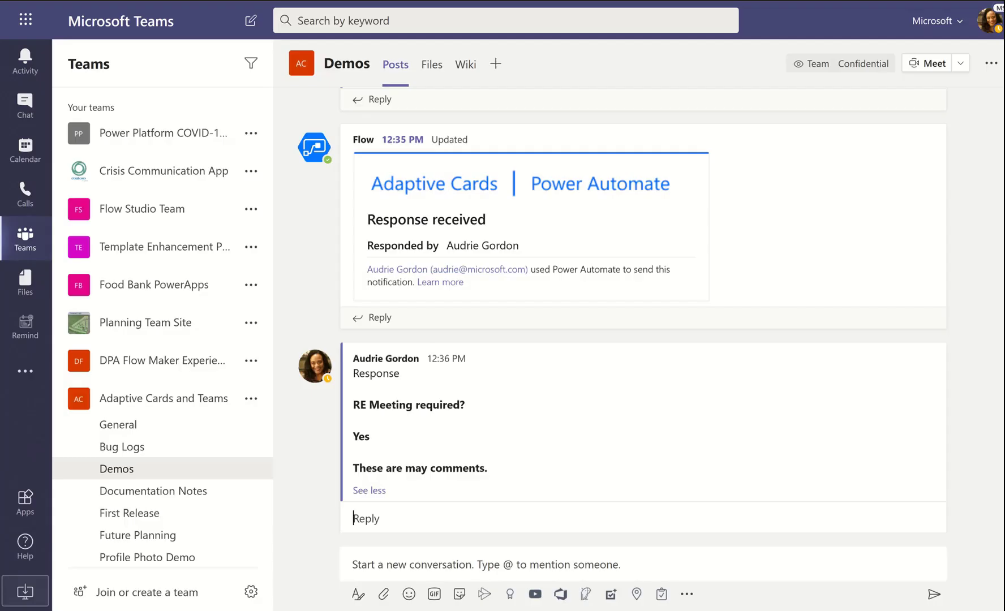
# Switch to Microsoft Teams, answer No to "Is RE meeting needed?" on the new card, comment "We expected this cost." and submit it
pyautogui.moveTo(688, 277)
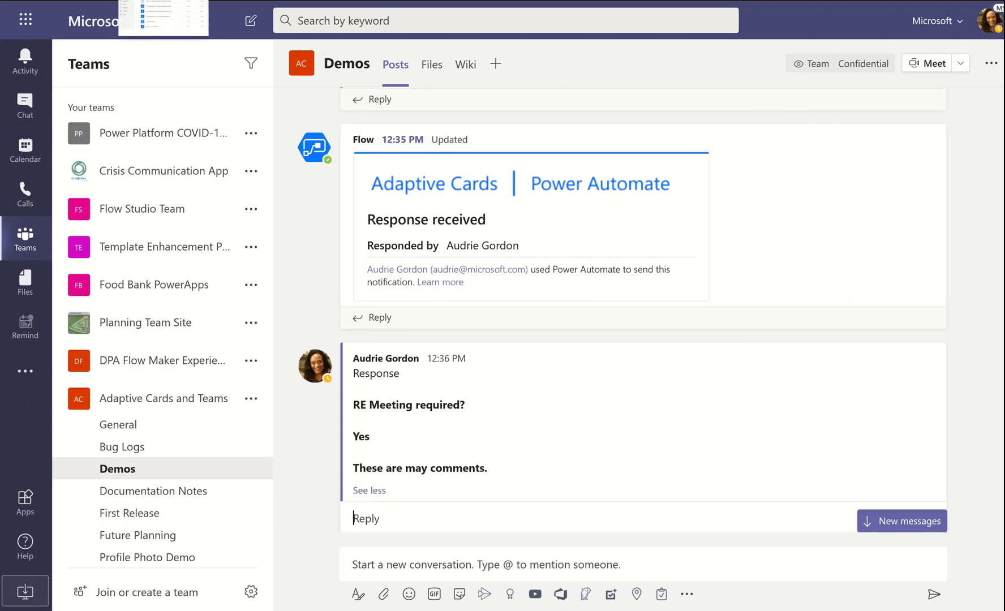
pyautogui.scroll(-8, 660, 378)
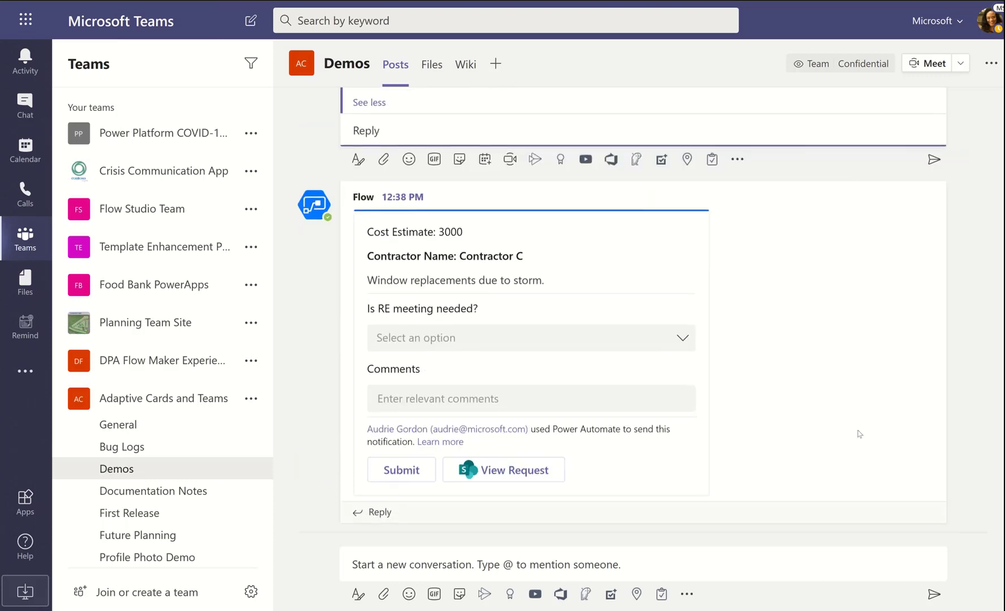
pyautogui.click(673, 334)
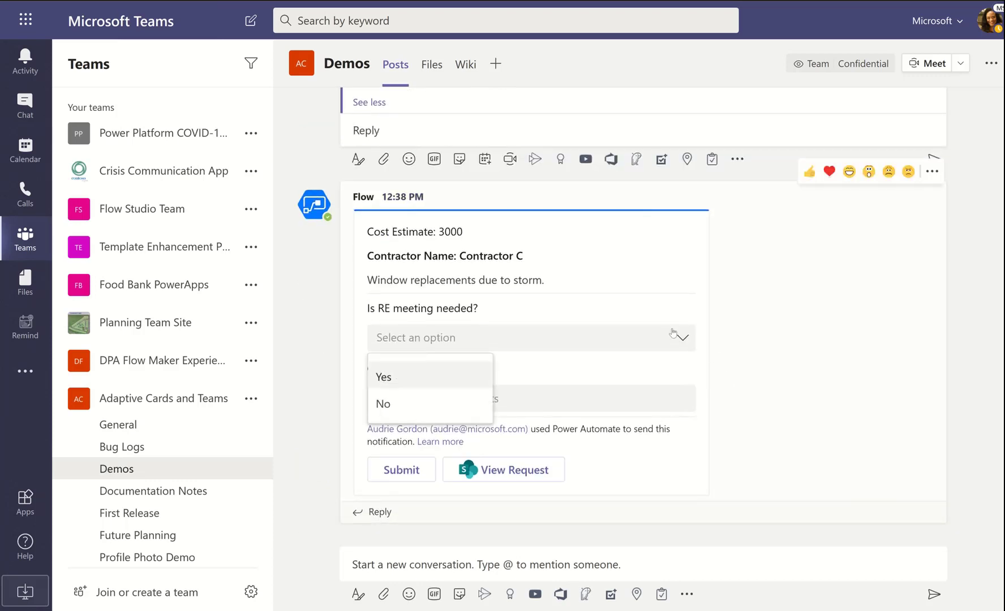
pyautogui.click(428, 404)
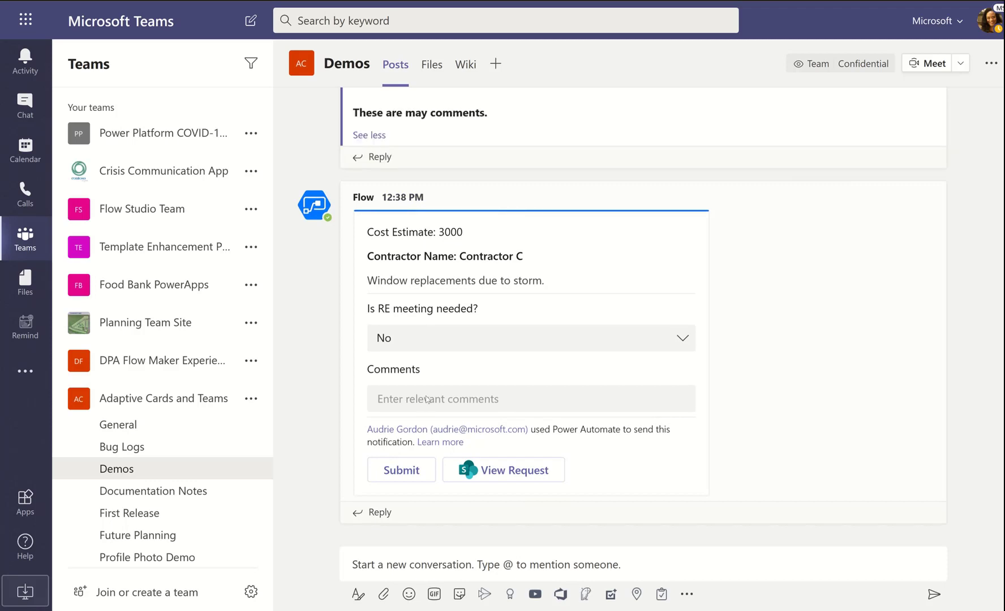
pyautogui.click(427, 396)
pyautogui.write('We')
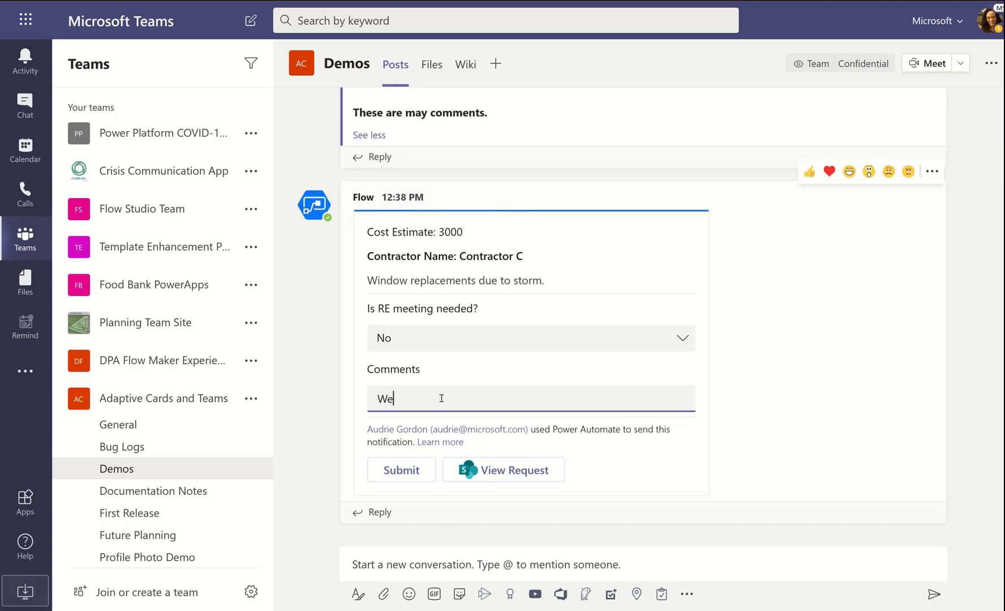
pyautogui.write(' expected this cods')
pyautogui.press('BackSpace')
pyautogui.press('BackSpace')
pyautogui.write('st.')
pyautogui.click(412, 470)
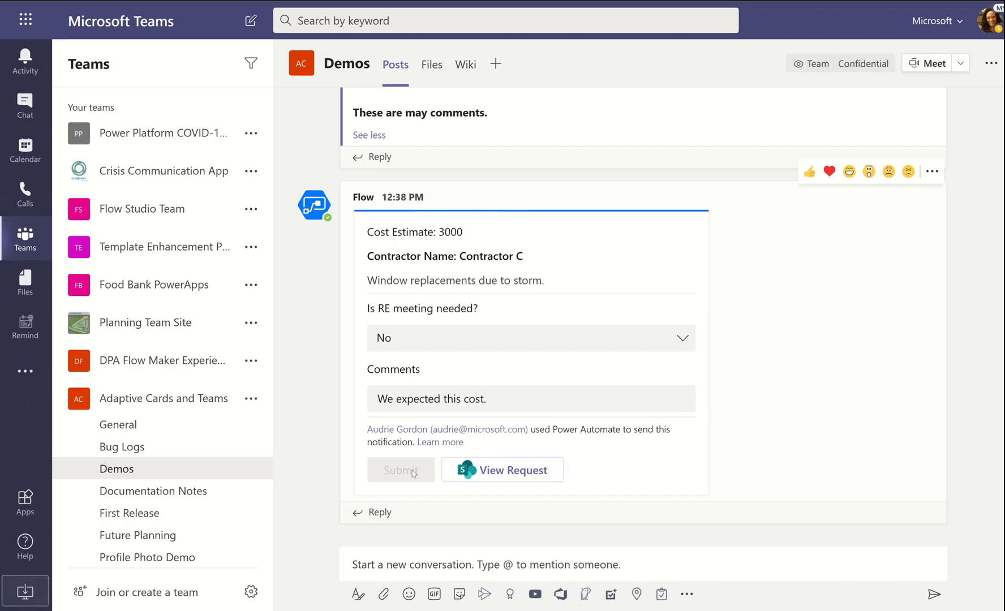